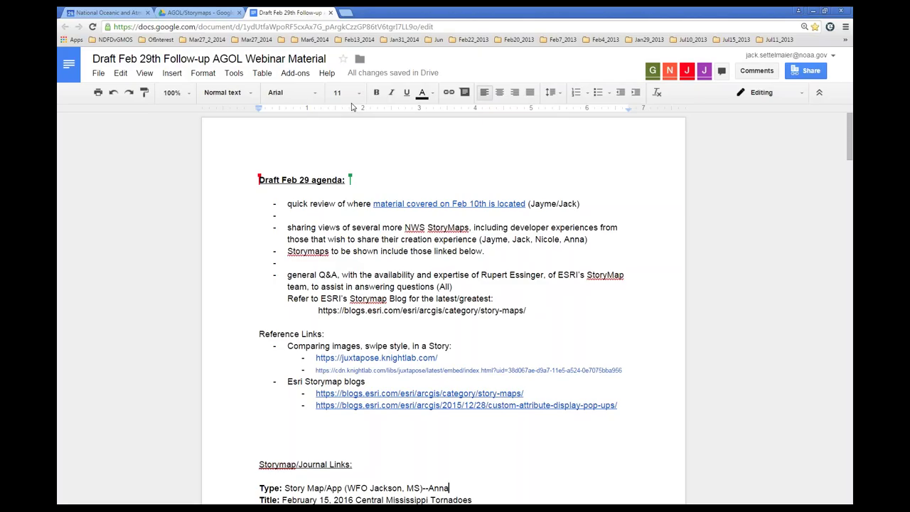
Step: Show the AGOL/Storymaps folder in Google Drive and return to the Draft Feb 29th Follow-up AGOL Webinar Material document
{"action": "left_click", "coordinate": [195, 14]}
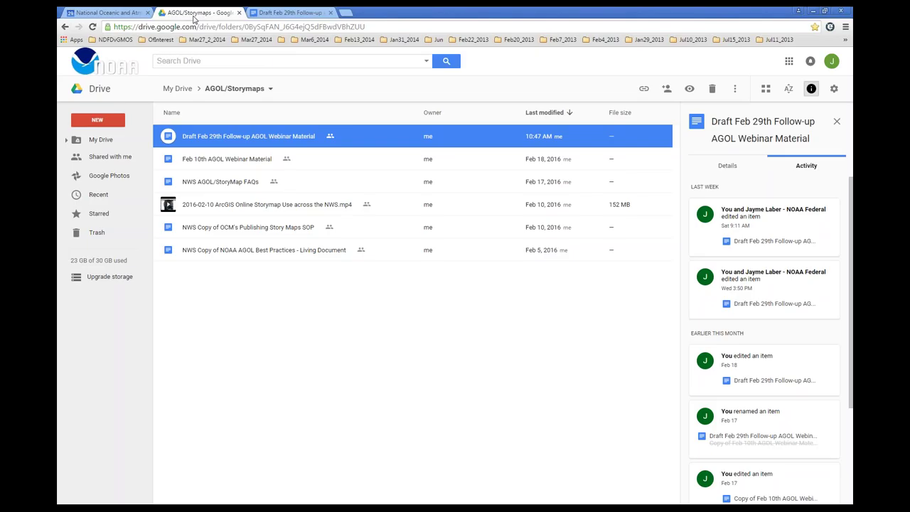
{"action": "left_click", "coordinate": [295, 14]}
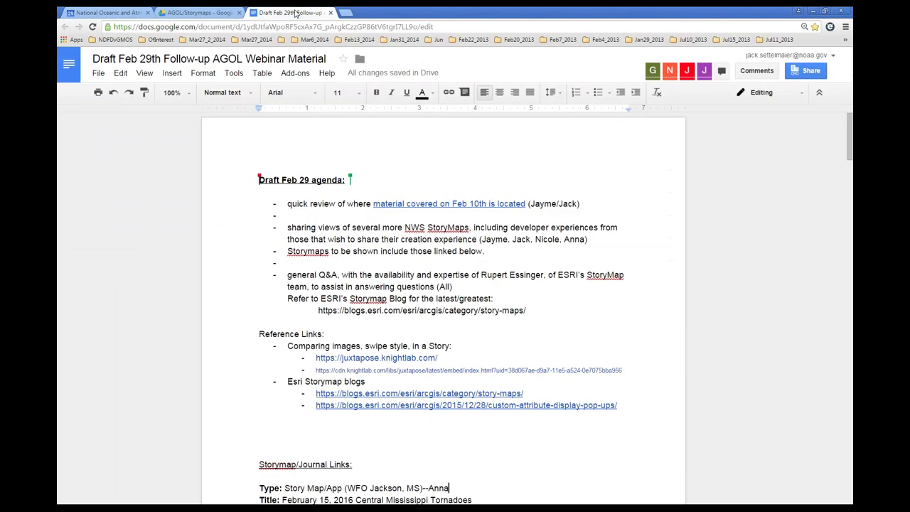
{"action": "left_click", "coordinate": [192, 12]}
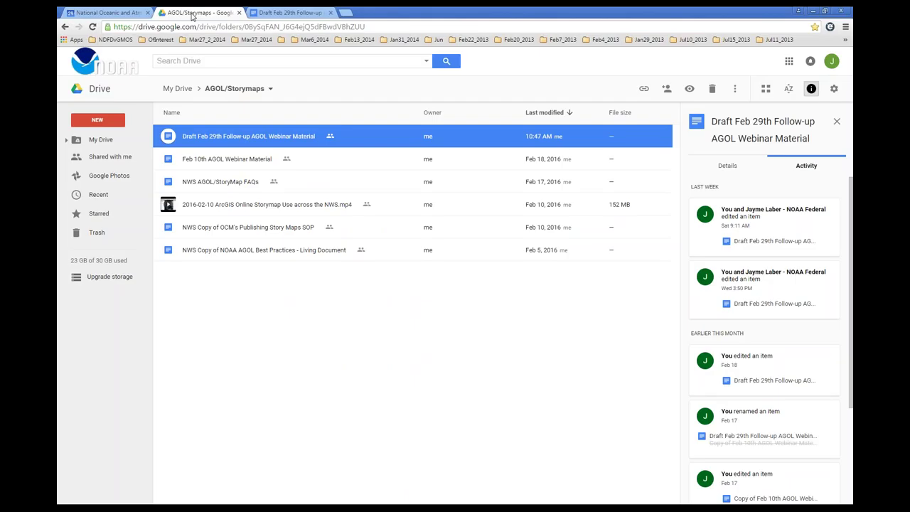
{"action": "left_click", "coordinate": [274, 15]}
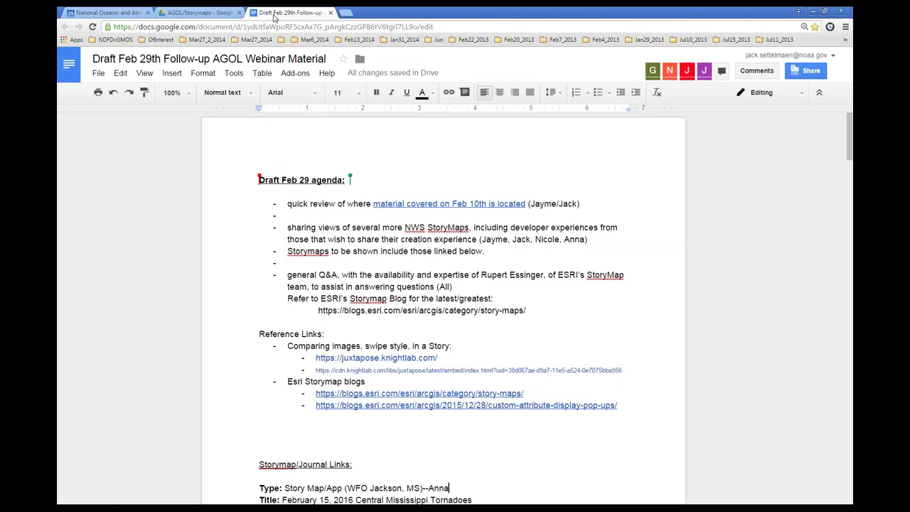
Step: Review the Storymap/Journal Links section of the agenda, highlighting the type line of the WFO Tulsa, OK entry
{"action": "left_click_drag", "start_coordinate": [848, 147], "coordinate": [847, 186]}
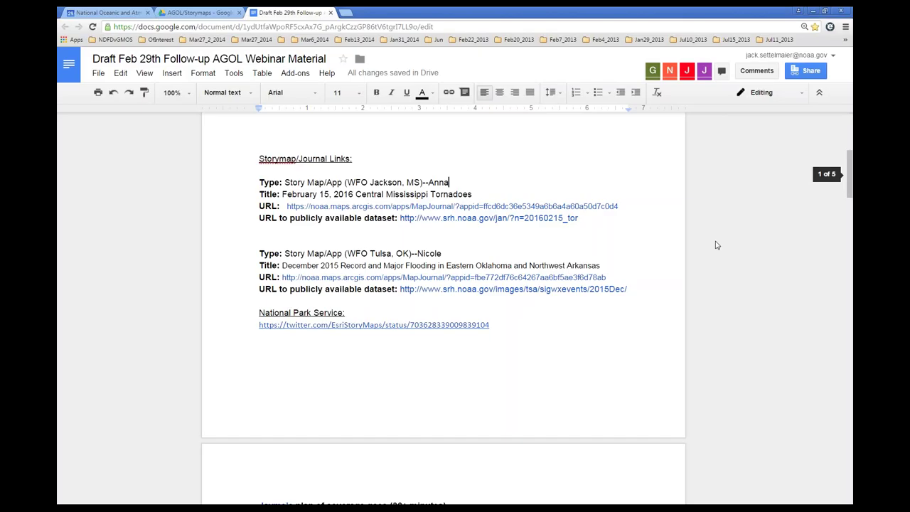
{"action": "left_click_drag", "start_coordinate": [260, 254], "coordinate": [442, 253]}
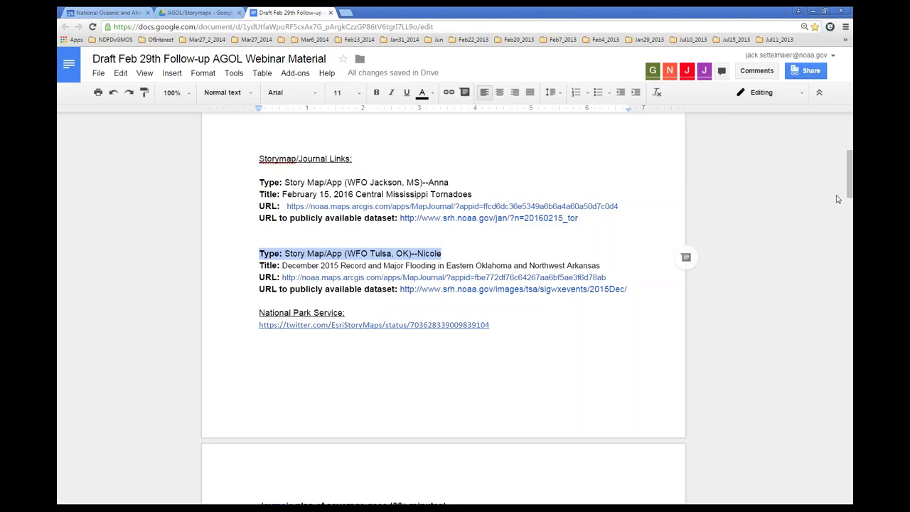
{"action": "left_click_drag", "start_coordinate": [851, 195], "coordinate": [850, 175]}
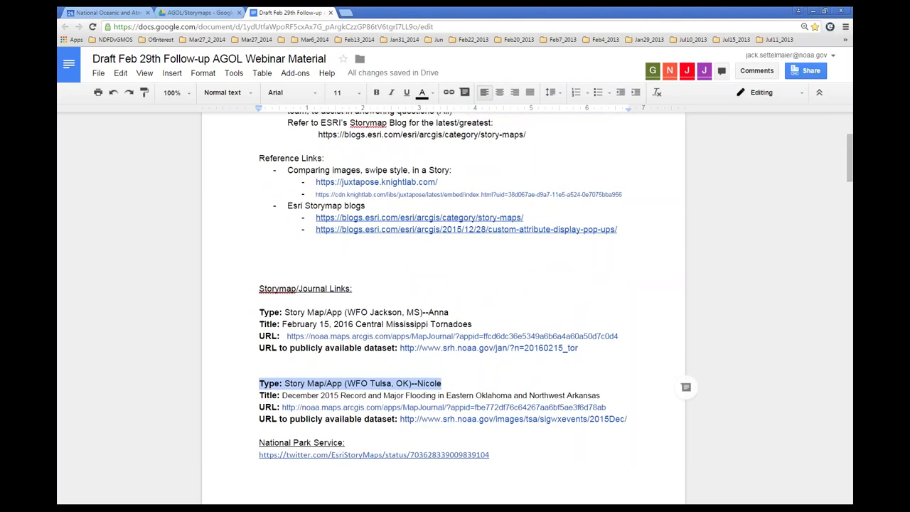
{"action": "mouse_move", "coordinate": [849, 174]}
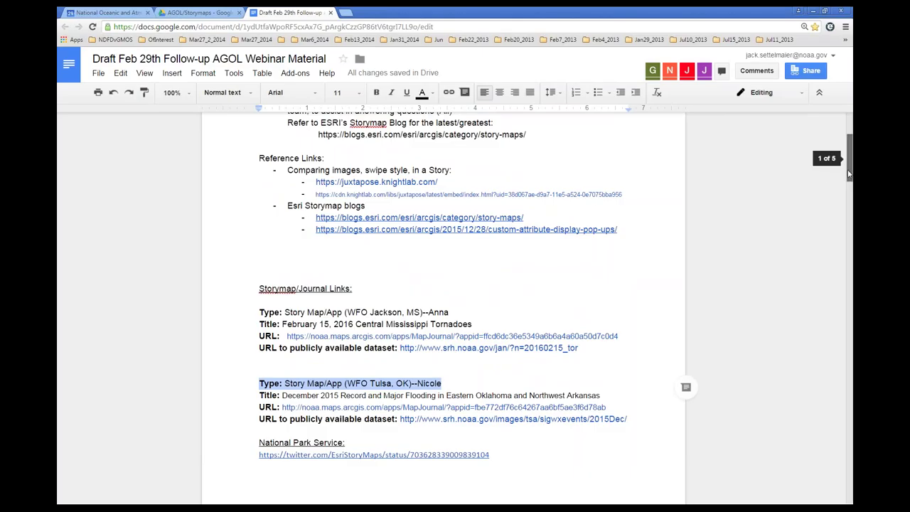
{"action": "left_click_drag", "start_coordinate": [848, 174], "coordinate": [847, 168]}
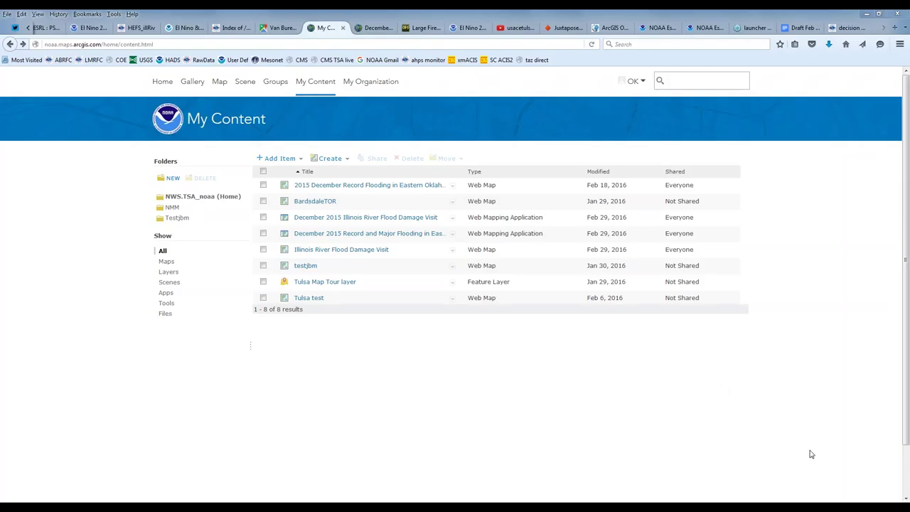
Step: Open the 2015 December Record Flooding web map from My Content in the map viewer
{"action": "left_click", "coordinate": [453, 186]}
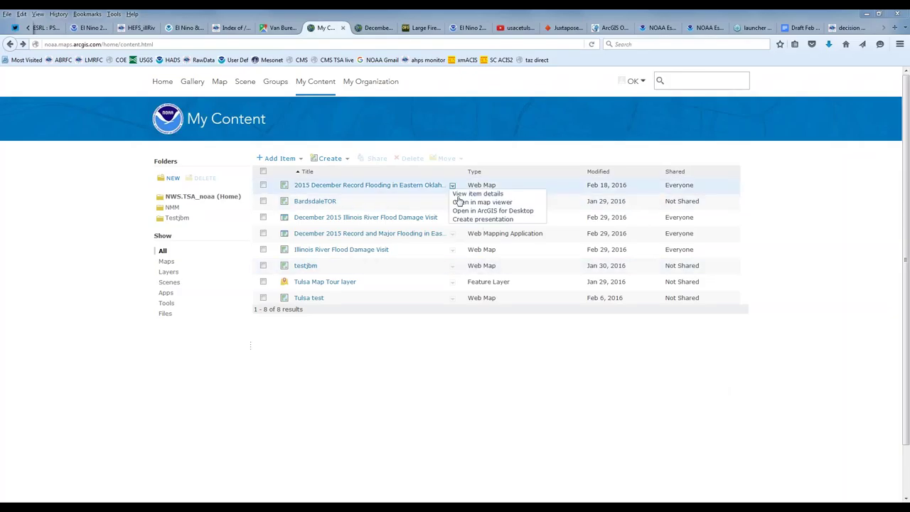
{"action": "left_click", "coordinate": [462, 204]}
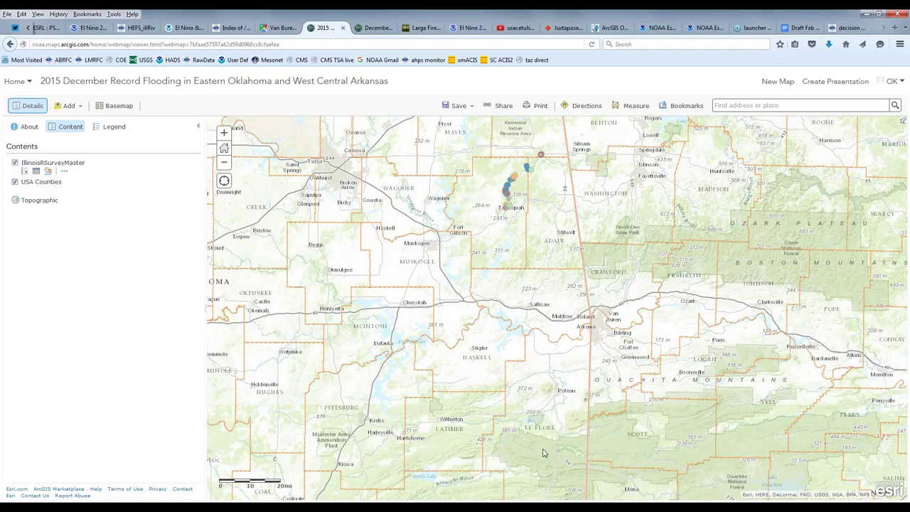
Step: View the supported file types for adding a layer from a file, and leave without importing anything
{"action": "left_click", "coordinate": [74, 107]}
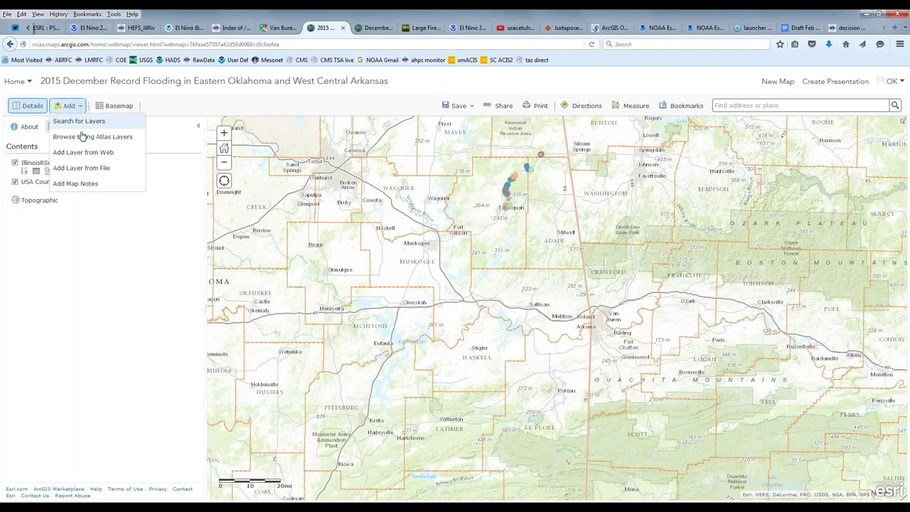
{"action": "left_click", "coordinate": [81, 168]}
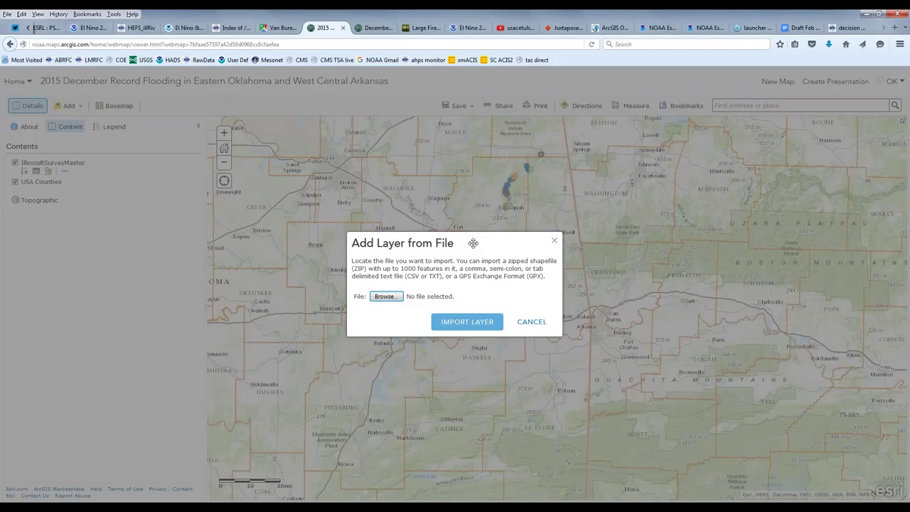
{"action": "left_click", "coordinate": [531, 324]}
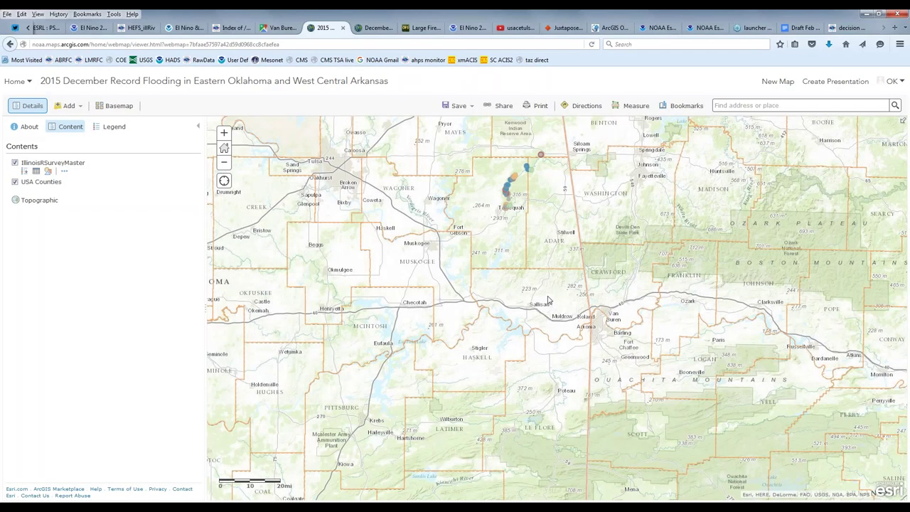
Step: Switch to BR's EXIFextracter to review the selectable photo data fields, and bring up the VanBurenSurveyMasterImageList.xlsx workbook in Excel
{"action": "left_click", "coordinate": [377, 497]}
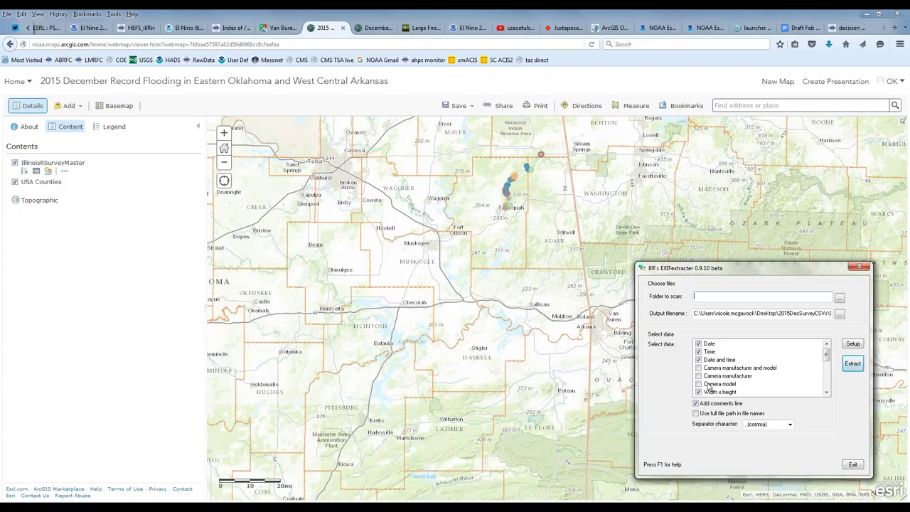
{"action": "mouse_move", "coordinate": [829, 358]}
{"action": "left_mouse_down"}
{"action": "mouse_move", "coordinate": [828, 385]}
{"action": "mouse_move", "coordinate": [829, 370]}
{"action": "left_mouse_up"}
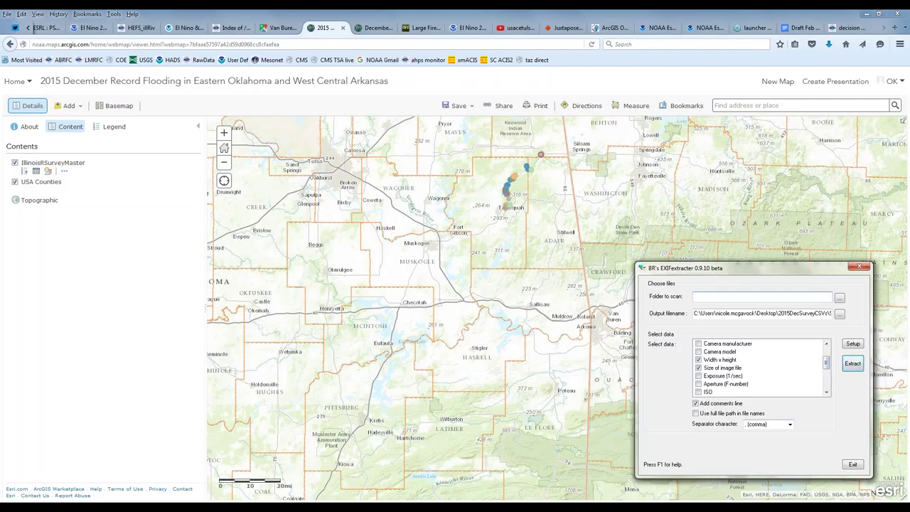
{"action": "left_click", "coordinate": [852, 363]}
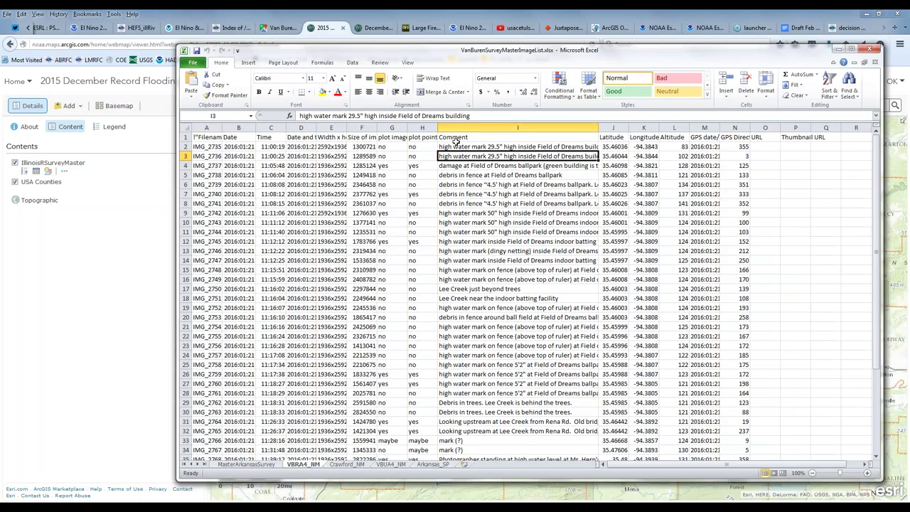
Step: Examine the plot image, plot point and Comment columns on the VBRA4_NM sheet by highlighting them
{"action": "left_click", "coordinate": [393, 127]}
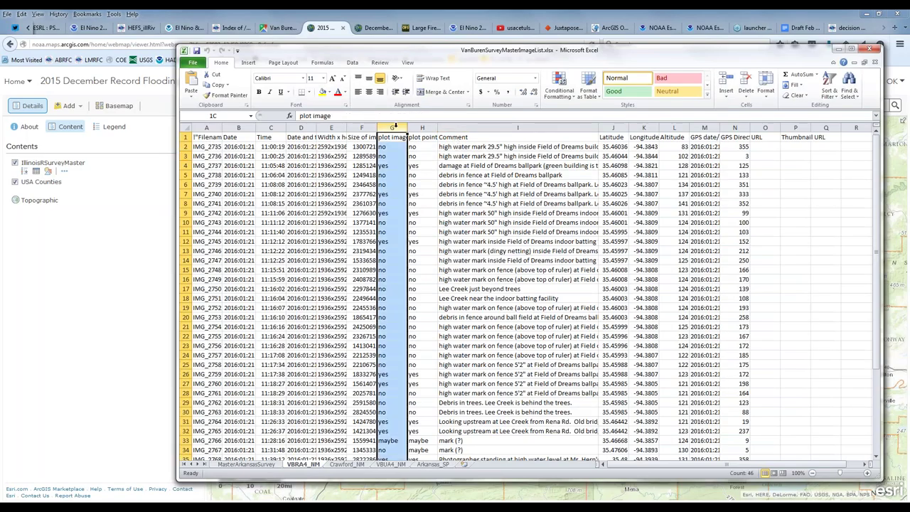
{"action": "left_click_drag", "start_coordinate": [393, 127], "coordinate": [468, 196]}
{"action": "left_click", "coordinate": [468, 194]}
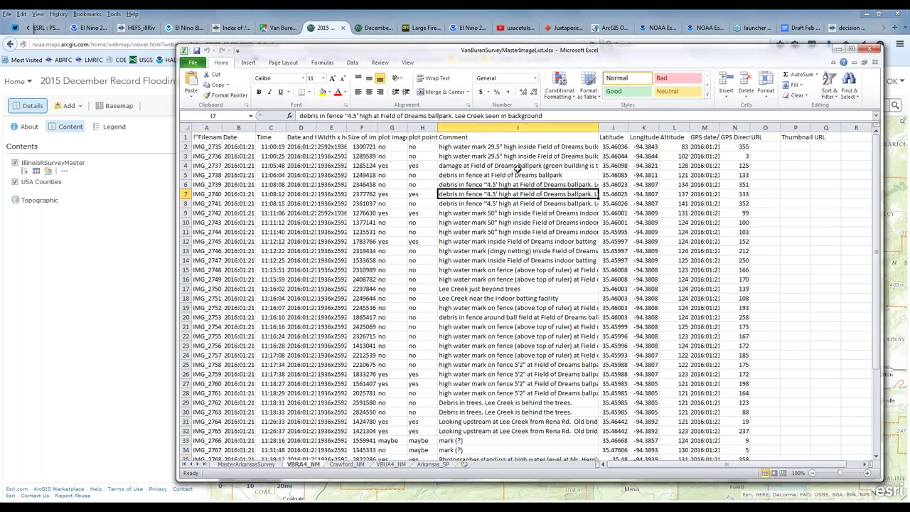
{"action": "left_click", "coordinate": [518, 128]}
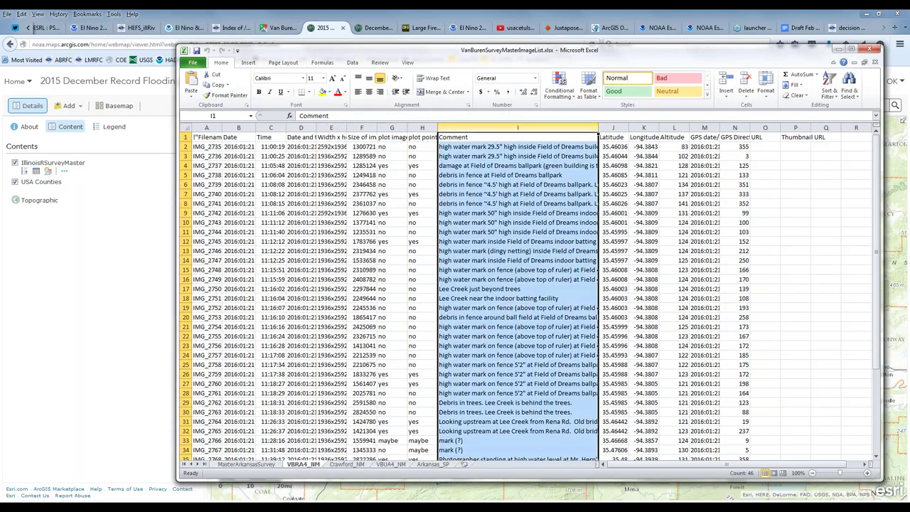
{"action": "left_click", "coordinate": [388, 128]}
{"action": "left_click_drag", "start_coordinate": [406, 128], "coordinate": [412, 128]}
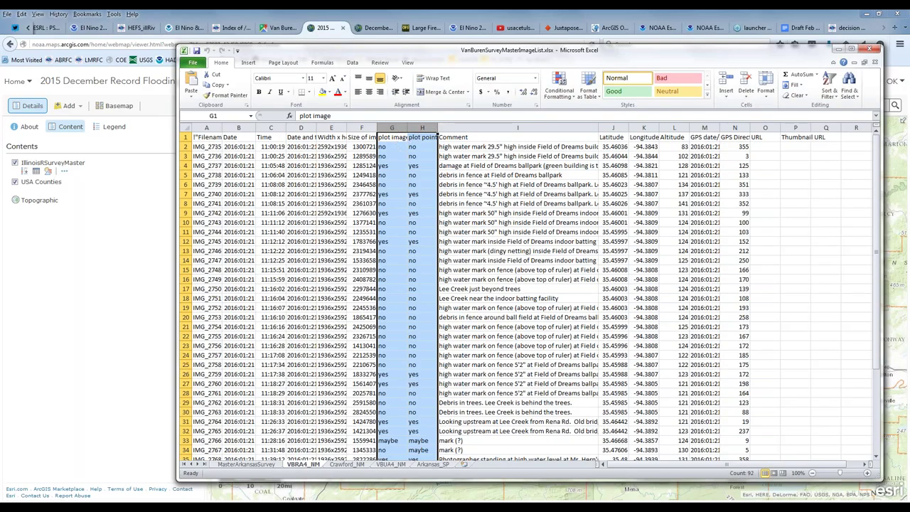
{"action": "left_click", "coordinate": [419, 157]}
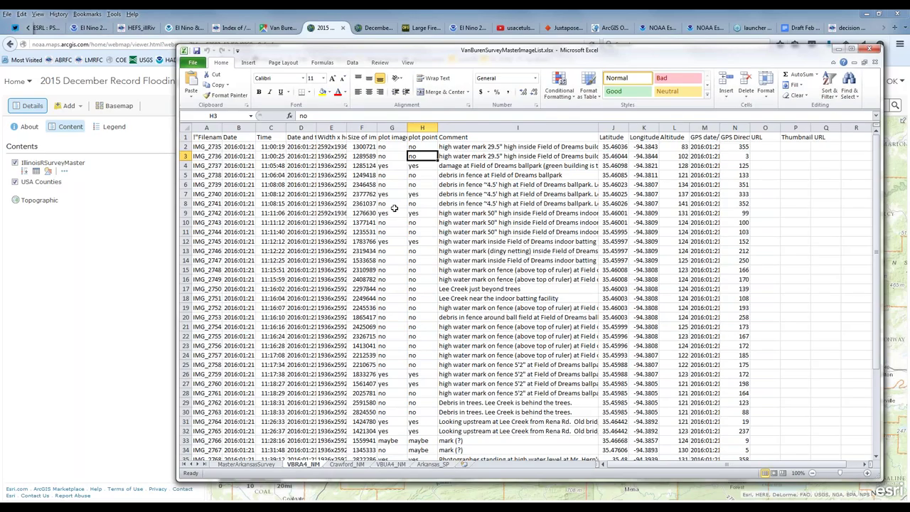
Step: Point out the URL and Thumbnail URL headers on the VBRA4_NM sheet and highlight the IMG_2737 row
{"action": "left_click", "coordinate": [509, 148]}
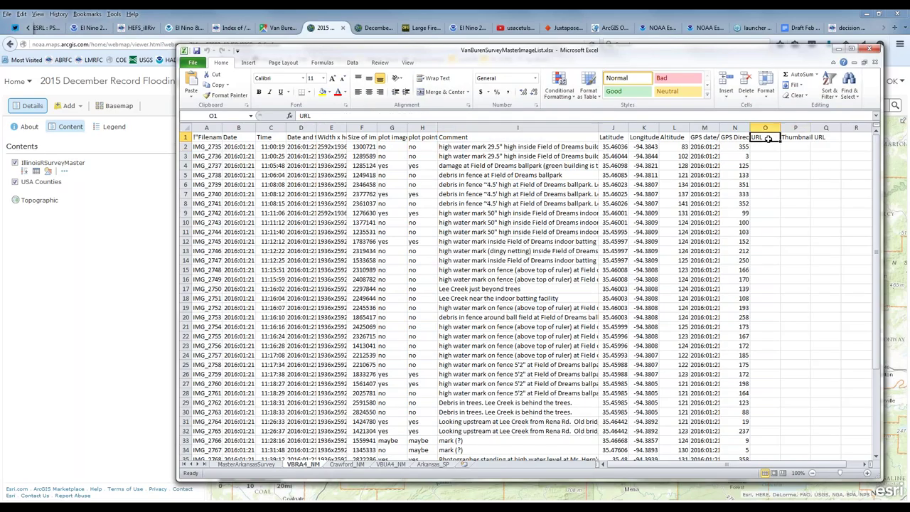
{"action": "left_click", "coordinate": [794, 137]}
{"action": "left_click", "coordinate": [771, 137]}
{"action": "left_click", "coordinate": [793, 137]}
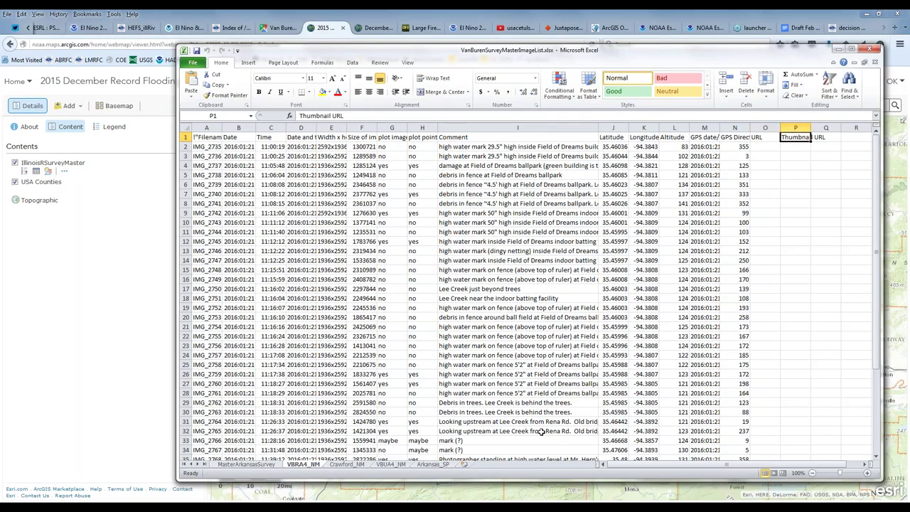
{"action": "left_click", "coordinate": [184, 165]}
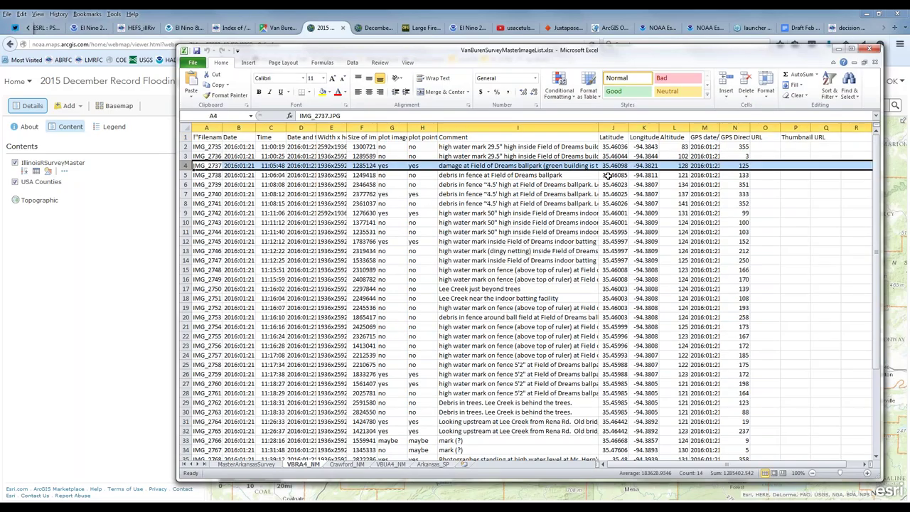
Step: Show the MasterArkansasSurvey sheet and point out its Name, pic_url and thumb_url column headers
{"action": "left_click", "coordinate": [275, 465]}
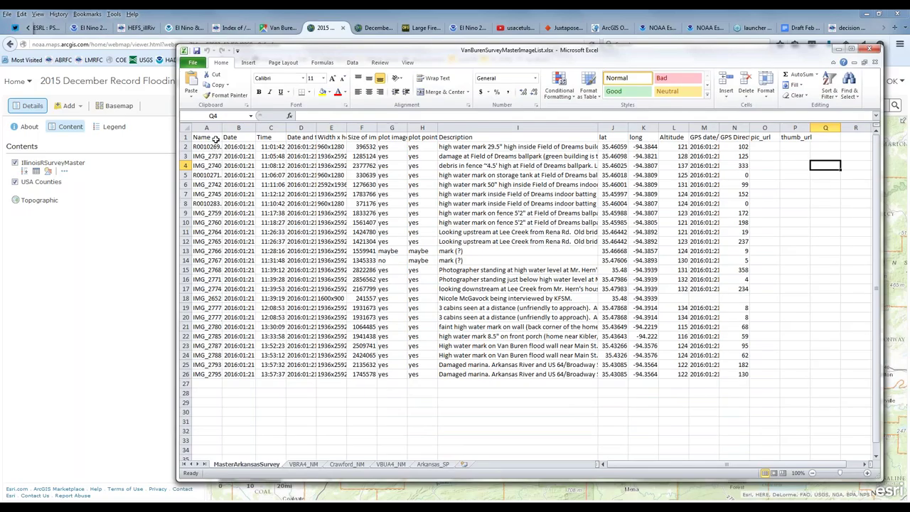
{"action": "key", "text": "ctrl+Home"}
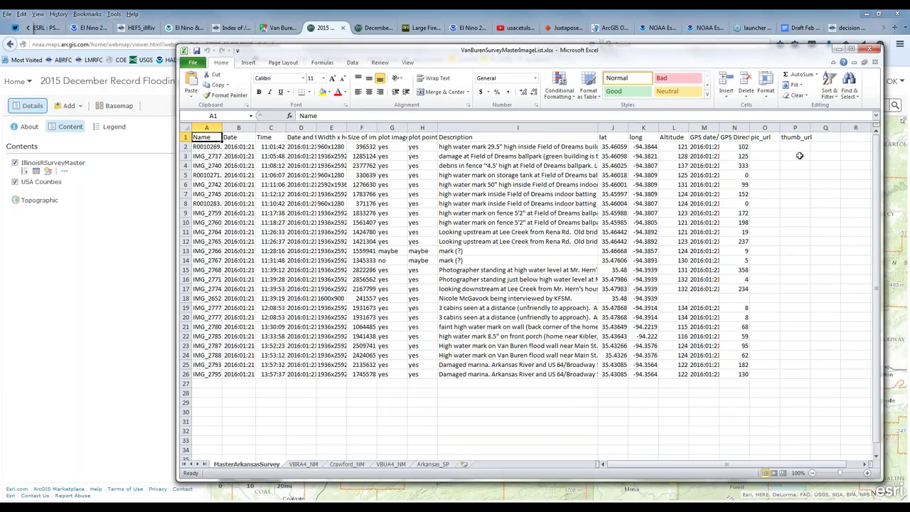
{"action": "left_click", "coordinate": [770, 137]}
{"action": "left_click", "coordinate": [801, 137]}
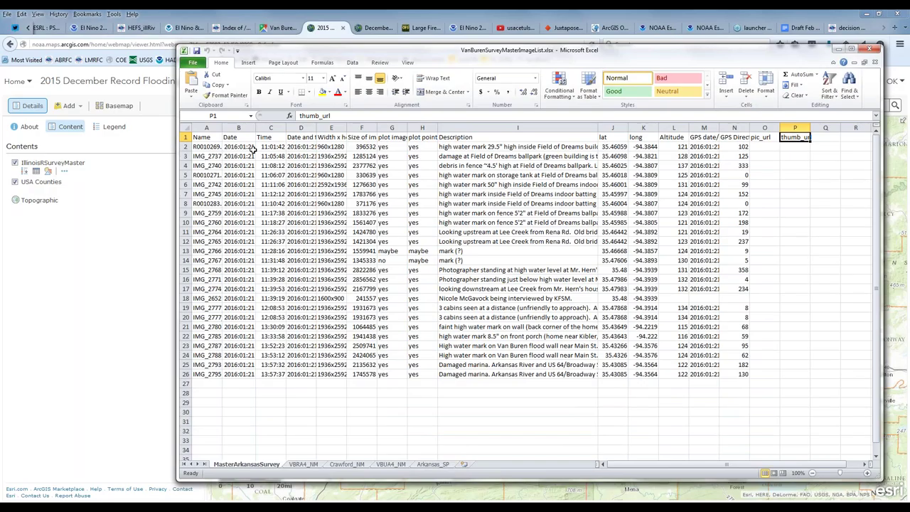
Step: Return to the flooding web map and review the pop-up attributes and photo of the Illinois River survey point at Hampton Bridge
{"action": "left_click", "coordinate": [106, 314]}
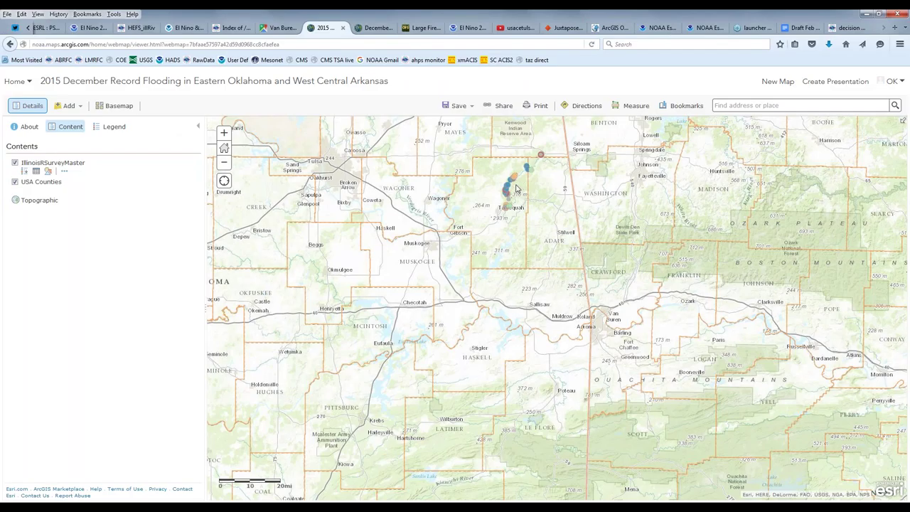
{"action": "scroll", "coordinate": [517, 188], "scroll_direction": "up", "scroll_amount": 1}
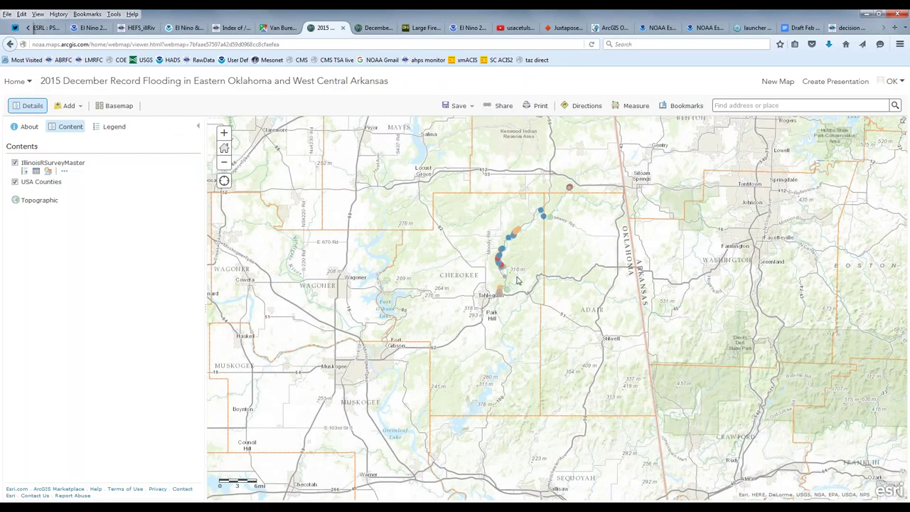
{"action": "left_click", "coordinate": [550, 218]}
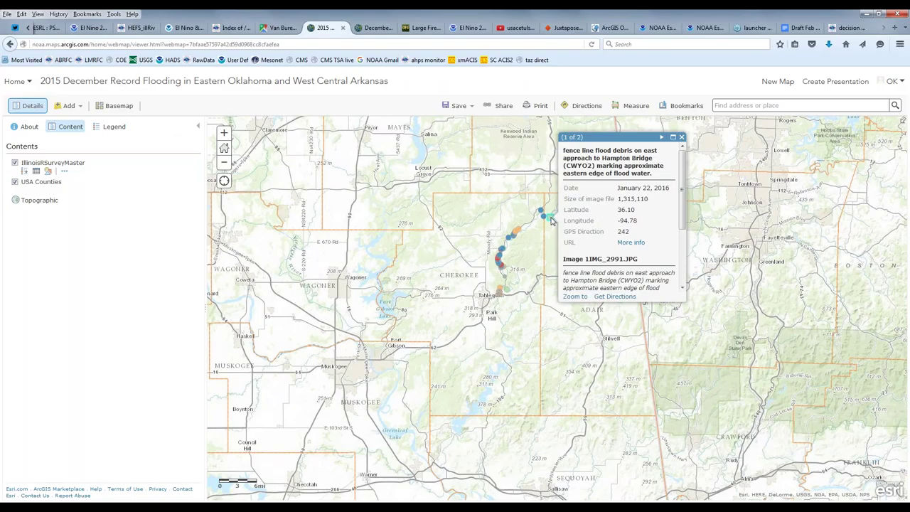
{"action": "scroll", "coordinate": [605, 207], "scroll_direction": "down", "scroll_amount": 1}
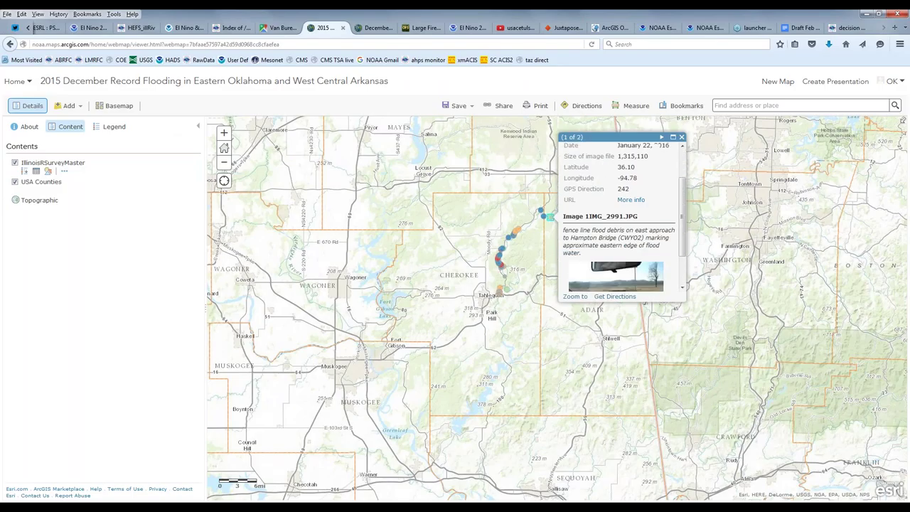
{"action": "scroll", "coordinate": [608, 162], "scroll_direction": "up", "scroll_amount": 1}
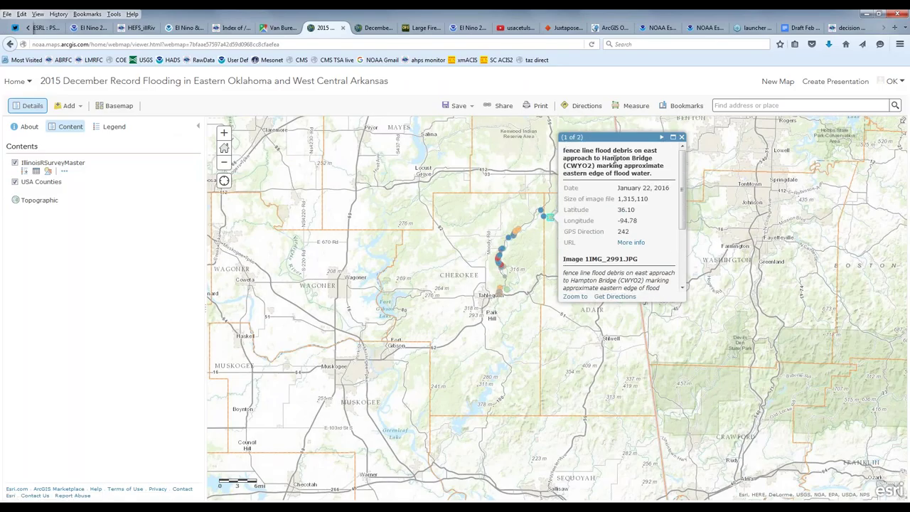
{"action": "scroll", "coordinate": [645, 221], "scroll_direction": "down", "scroll_amount": 3}
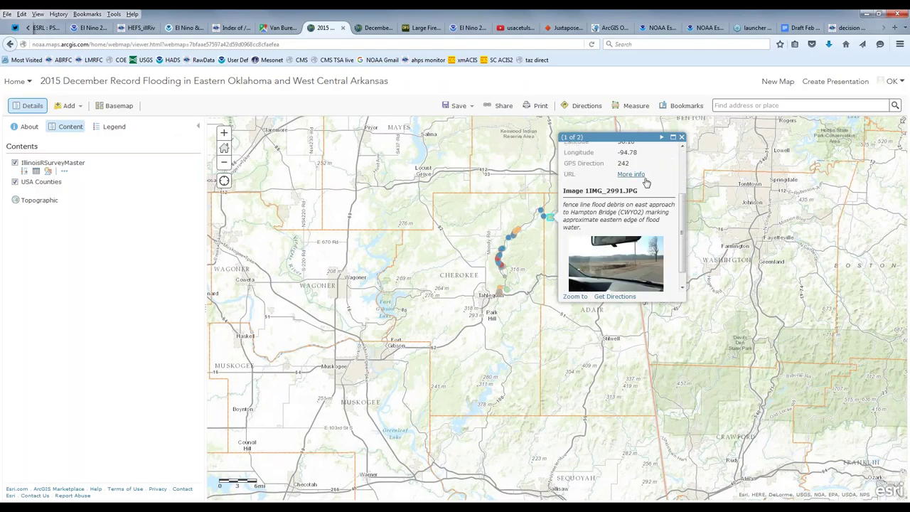
{"action": "scroll", "coordinate": [653, 186], "scroll_direction": "up", "scroll_amount": 3}
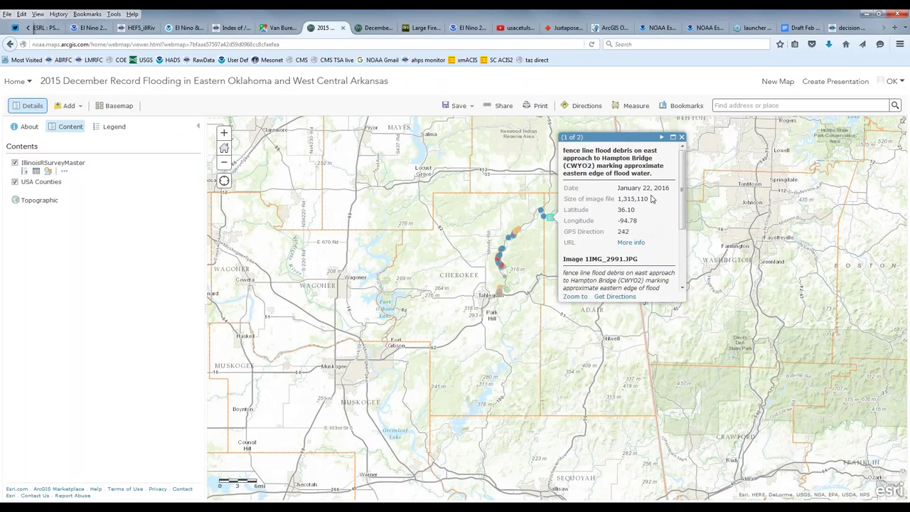
Step: View the photo in the Hampton Bridge pop-up, close the pop-up, and switch to the December 2015 flooding story map
{"action": "scroll", "coordinate": [652, 200], "scroll_direction": "down", "scroll_amount": 2}
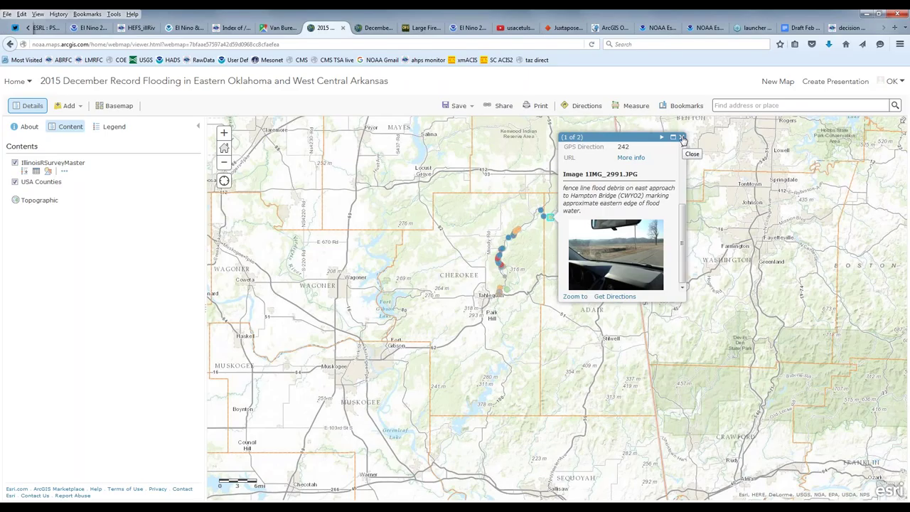
{"action": "left_click", "coordinate": [681, 137]}
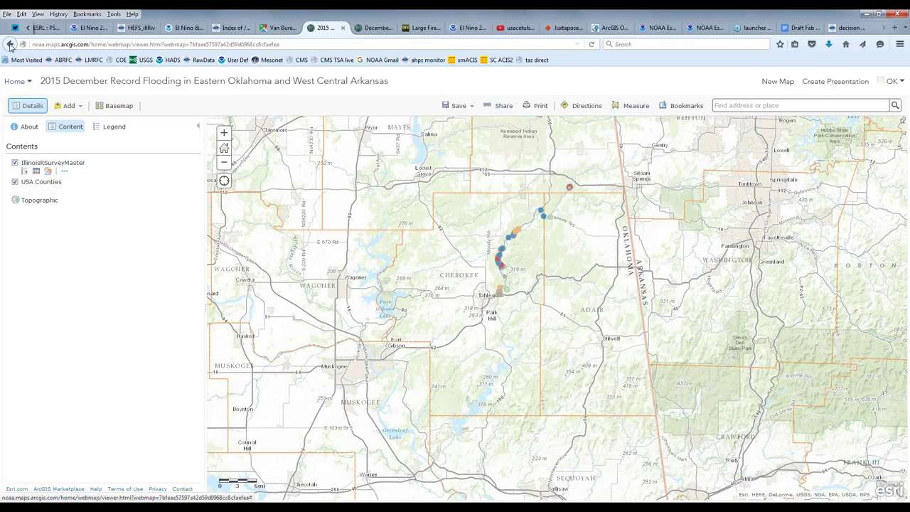
{"action": "left_click", "coordinate": [378, 28]}
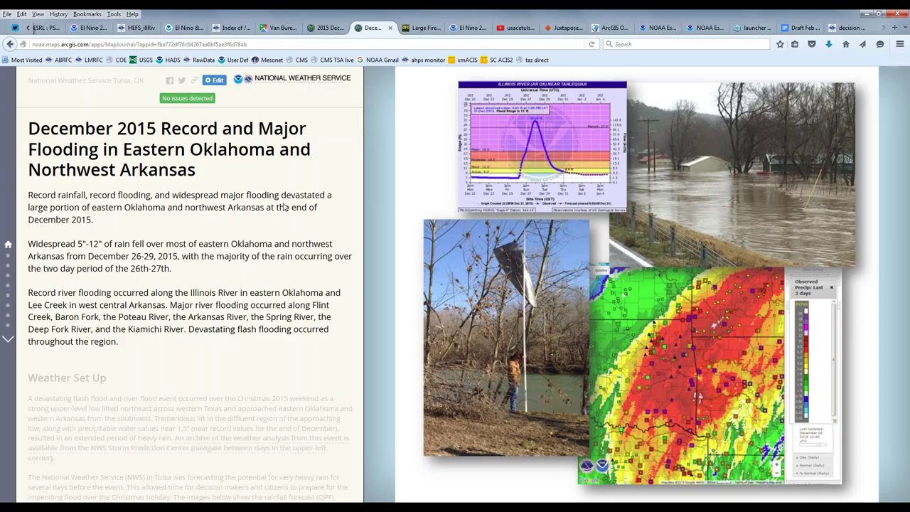
Step: Review the story map's Weather Set Up section, view the linked NWS Storm Prediction Center archive, and return to the radar animation
{"action": "scroll", "coordinate": [284, 206], "scroll_direction": "down", "scroll_amount": 5}
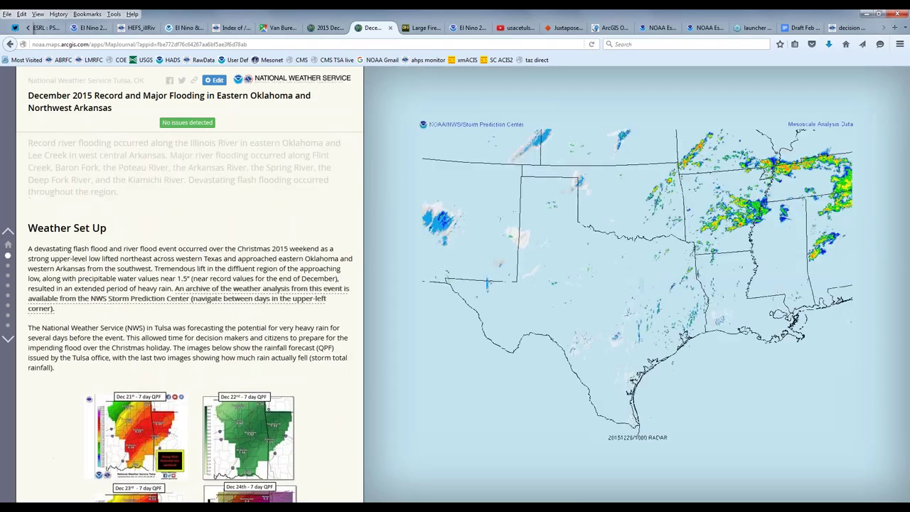
{"action": "scroll", "coordinate": [306, 206], "scroll_direction": "down", "scroll_amount": 1}
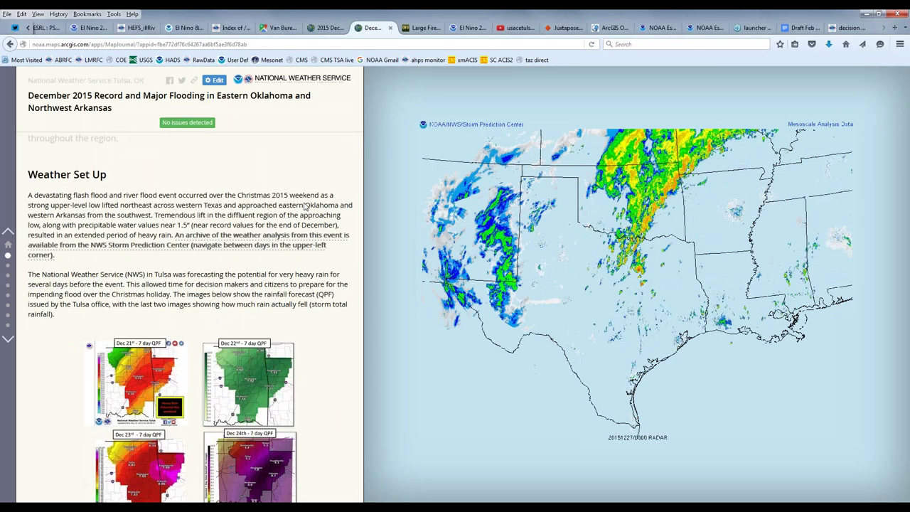
{"action": "scroll", "coordinate": [306, 205], "scroll_direction": "down", "scroll_amount": 1}
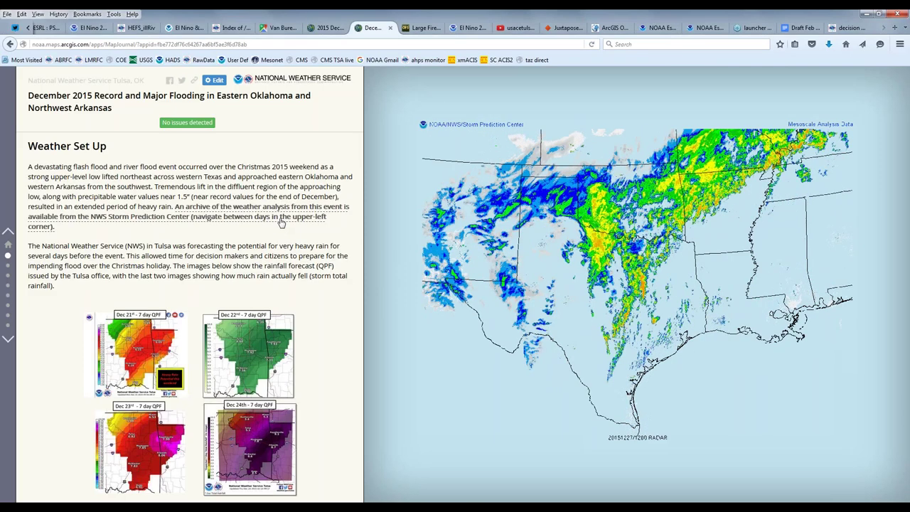
{"action": "left_click", "coordinate": [281, 220]}
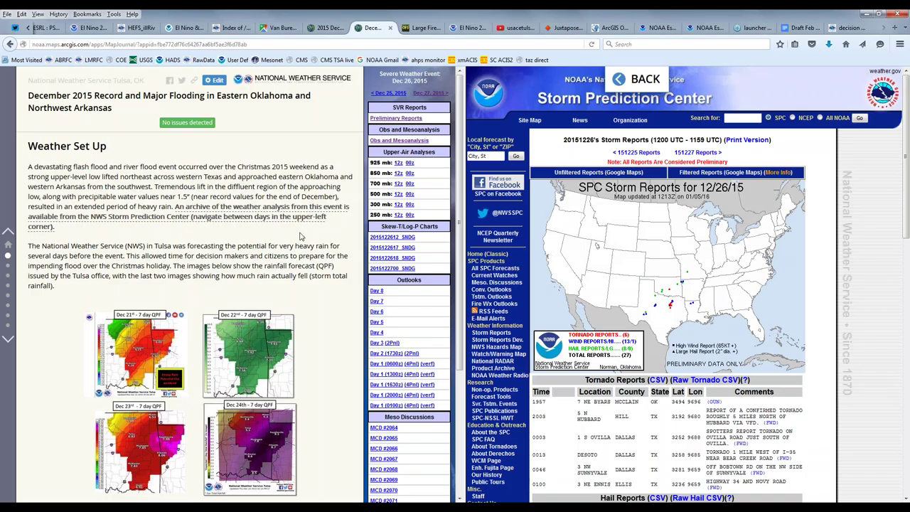
{"action": "left_click", "coordinate": [608, 80]}
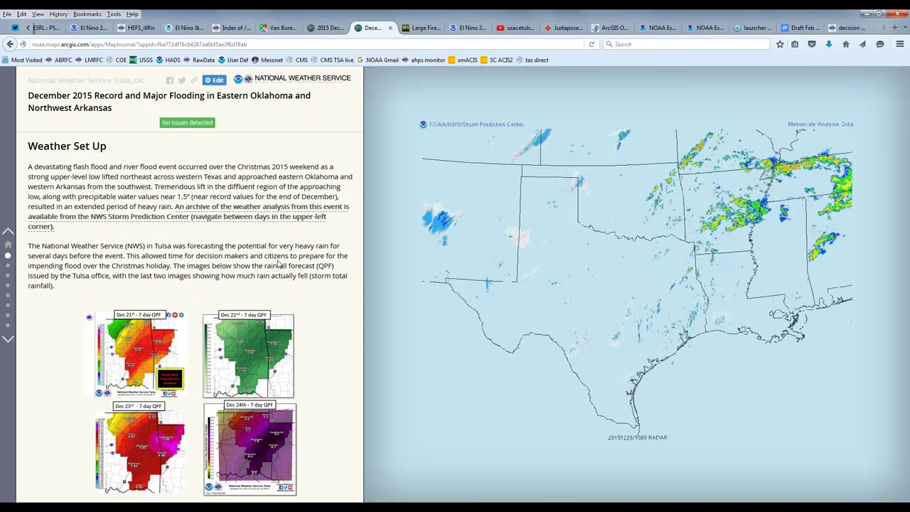
Step: Look through the rainfall forecast images and show the map of 24-hr rain ending at 6am CST Dec. 27, 2015
{"action": "scroll", "coordinate": [278, 263], "scroll_direction": "down", "scroll_amount": 1}
{"action": "scroll", "coordinate": [290, 246], "scroll_direction": "down", "scroll_amount": 3}
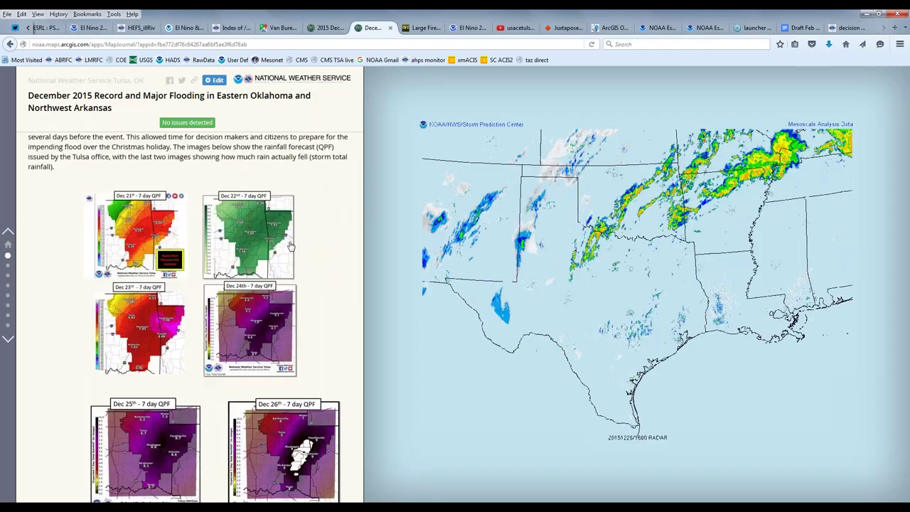
{"action": "scroll", "coordinate": [292, 246], "scroll_direction": "down", "scroll_amount": 10}
{"action": "scroll", "coordinate": [296, 248], "scroll_direction": "down", "scroll_amount": 5}
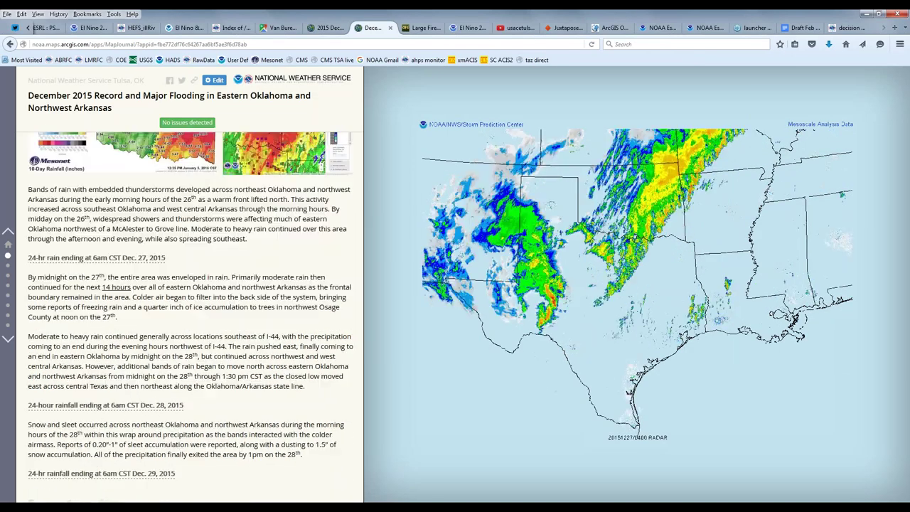
{"action": "scroll", "coordinate": [137, 205], "scroll_direction": "down", "scroll_amount": 2}
{"action": "left_click", "coordinate": [137, 202]}
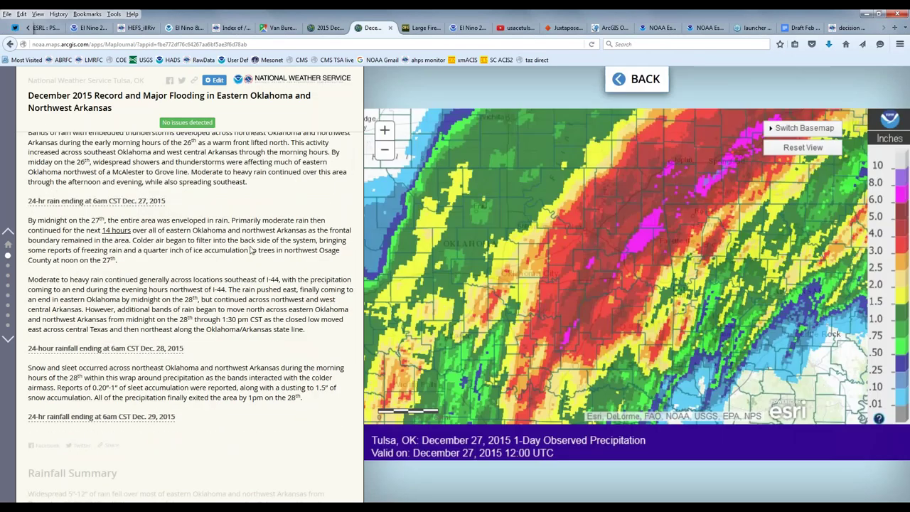
Step: Review the Rainfall Summary section, view the linked NWS Tulsa area of responsibility map, and return to the precipitation map
{"action": "scroll", "coordinate": [251, 249], "scroll_direction": "down", "scroll_amount": 6}
{"action": "scroll", "coordinate": [261, 247], "scroll_direction": "down", "scroll_amount": 2}
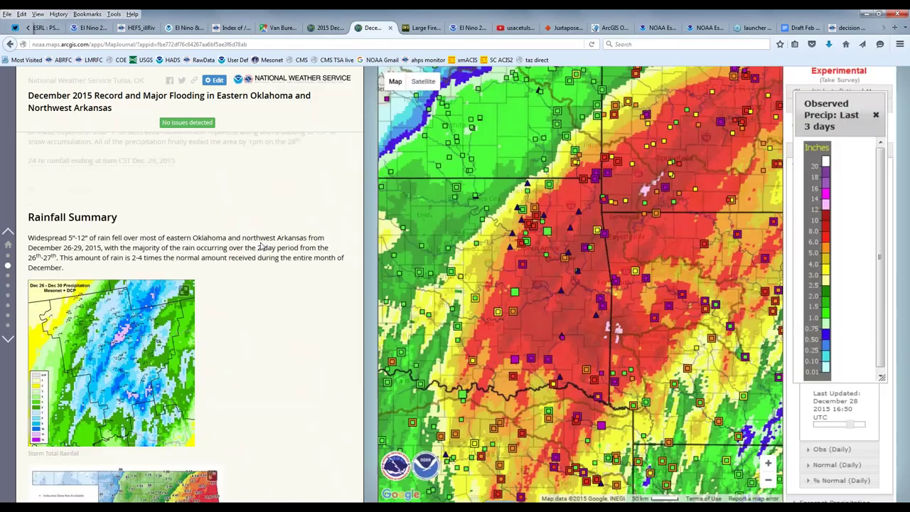
{"action": "scroll", "coordinate": [261, 246], "scroll_direction": "down", "scroll_amount": 7}
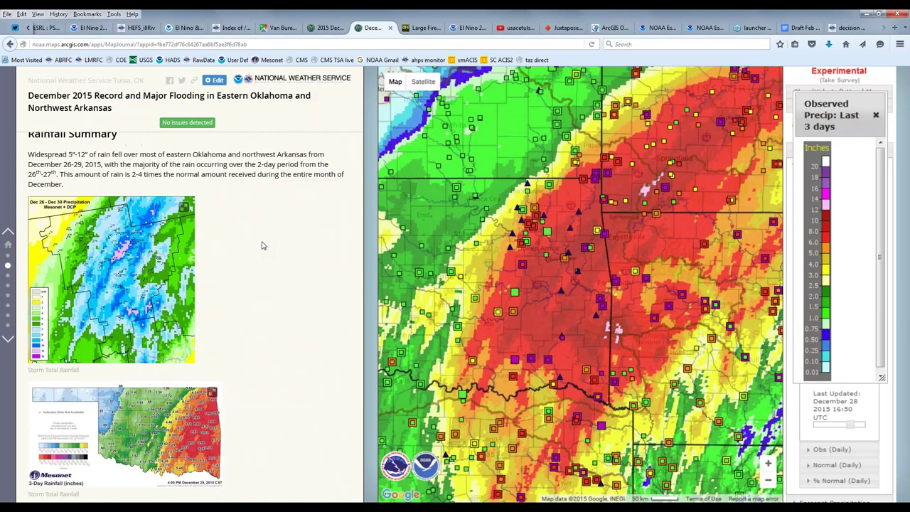
{"action": "scroll", "coordinate": [266, 241], "scroll_direction": "down", "scroll_amount": 7}
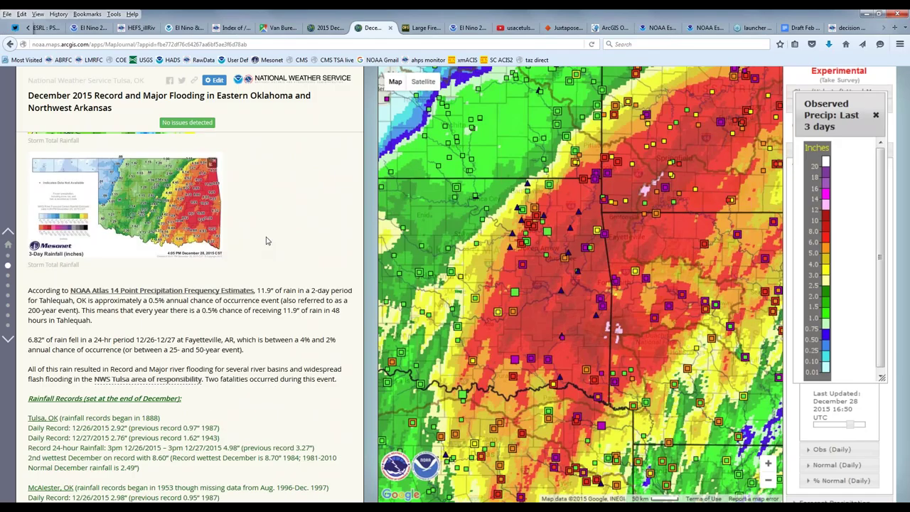
{"action": "left_click", "coordinate": [181, 239]}
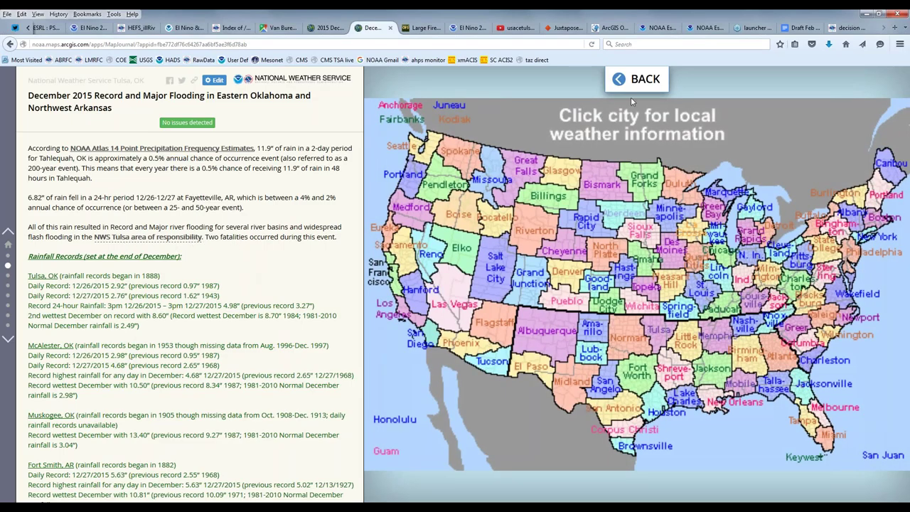
{"action": "left_click", "coordinate": [644, 81]}
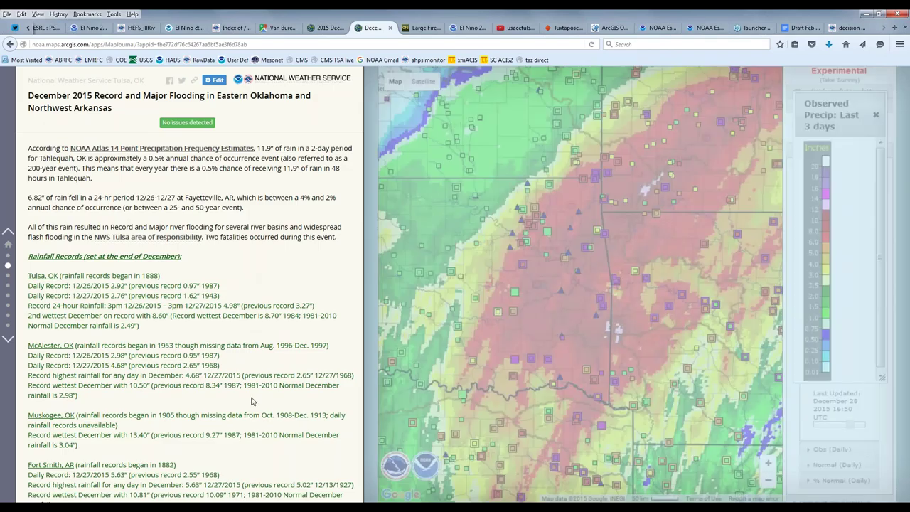
Step: Review the River Flooding Summary section and show the locations of Grand Lake and Tenkiller Dam on its map
{"action": "scroll", "coordinate": [251, 402], "scroll_direction": "down", "scroll_amount": 5}
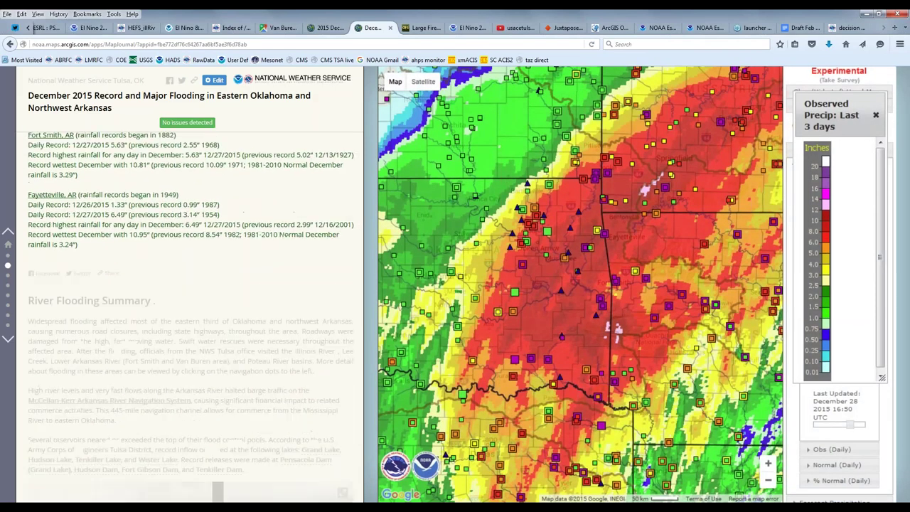
{"action": "scroll", "coordinate": [190, 320], "scroll_direction": "down", "scroll_amount": 1}
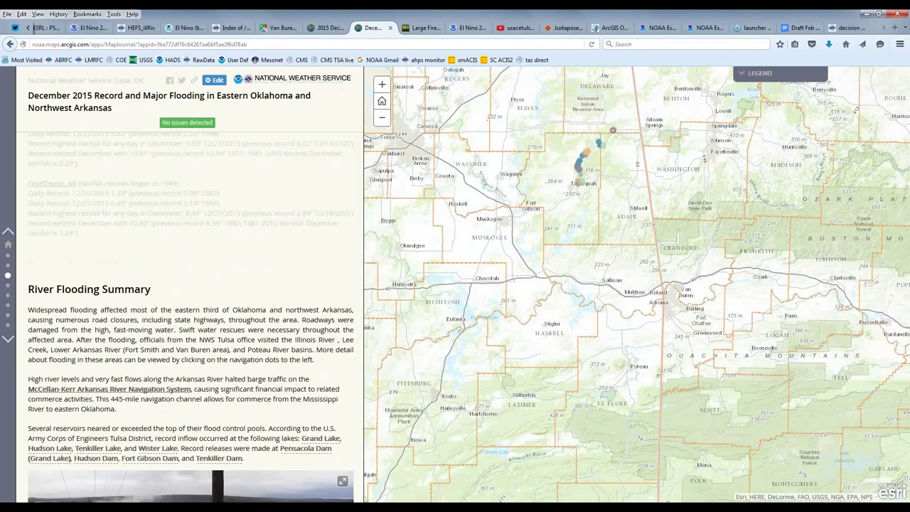
{"action": "scroll", "coordinate": [190, 320], "scroll_direction": "down", "scroll_amount": 2}
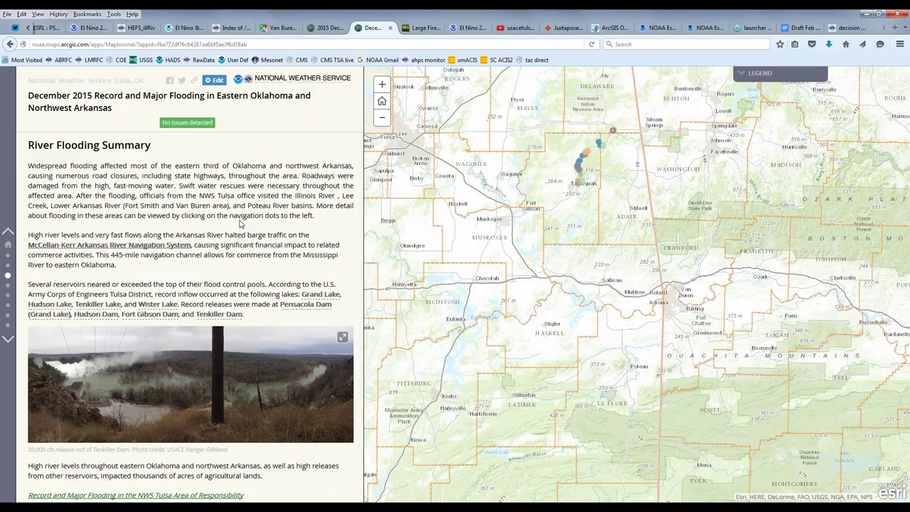
{"action": "scroll", "coordinate": [284, 234], "scroll_direction": "down", "scroll_amount": 2}
{"action": "left_click", "coordinate": [320, 241]}
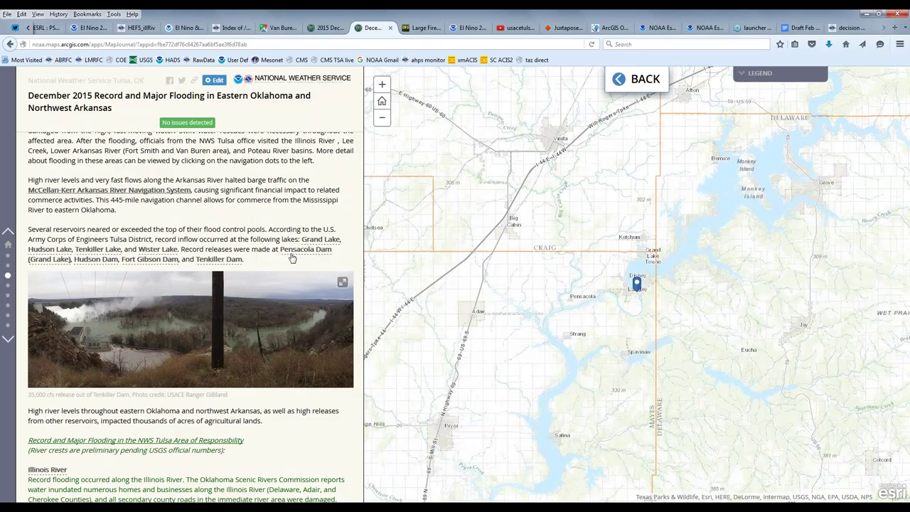
{"action": "left_click", "coordinate": [213, 261]}
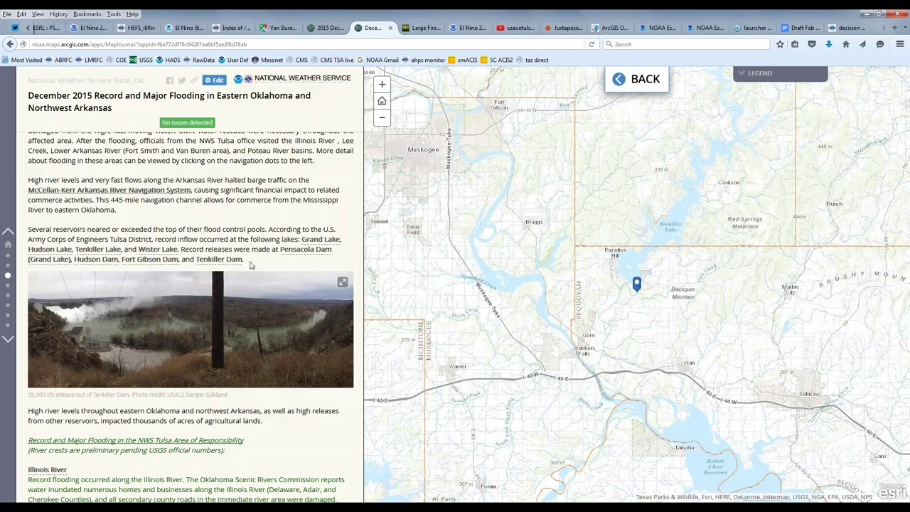
Step: Examine the Illinois River crest details and show the linked hydrologic prediction page for the Illinois River near Watts, OK (WTTO2)
{"action": "scroll", "coordinate": [270, 284], "scroll_direction": "down", "scroll_amount": 5}
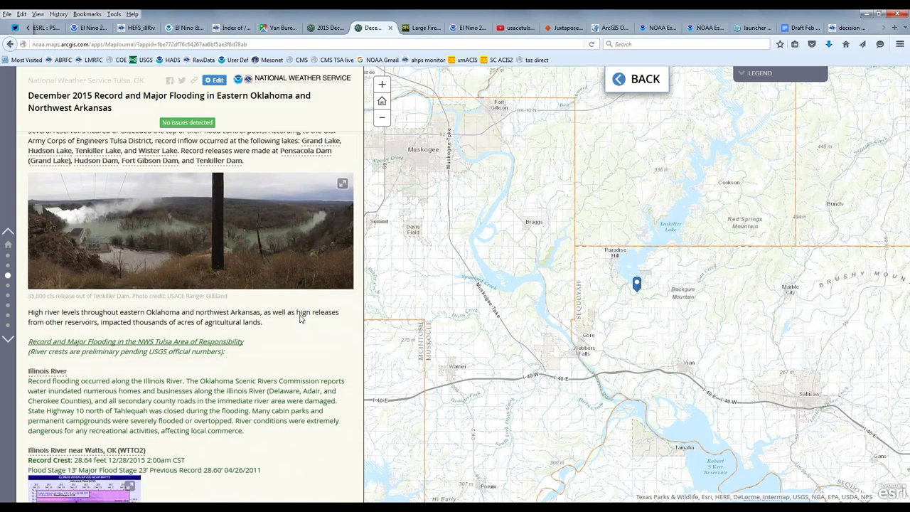
{"action": "scroll", "coordinate": [300, 304], "scroll_direction": "down", "scroll_amount": 3}
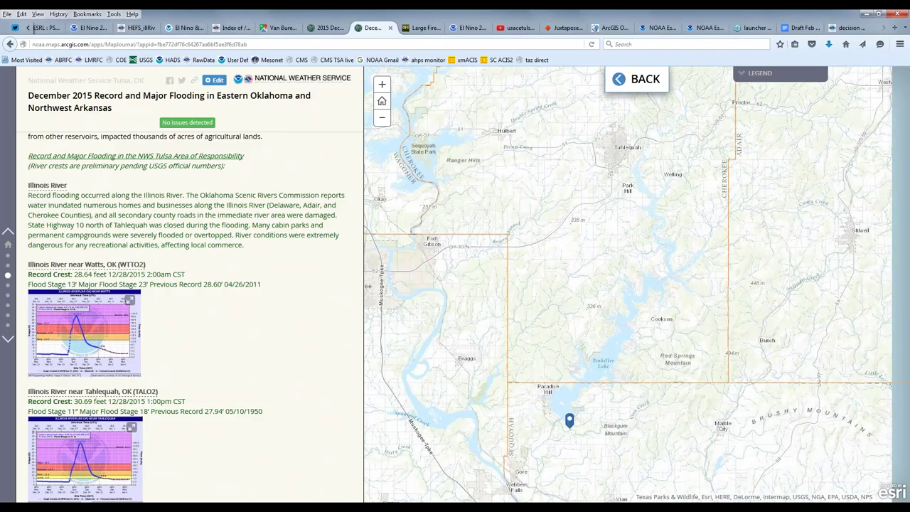
{"action": "left_click", "coordinate": [55, 268]}
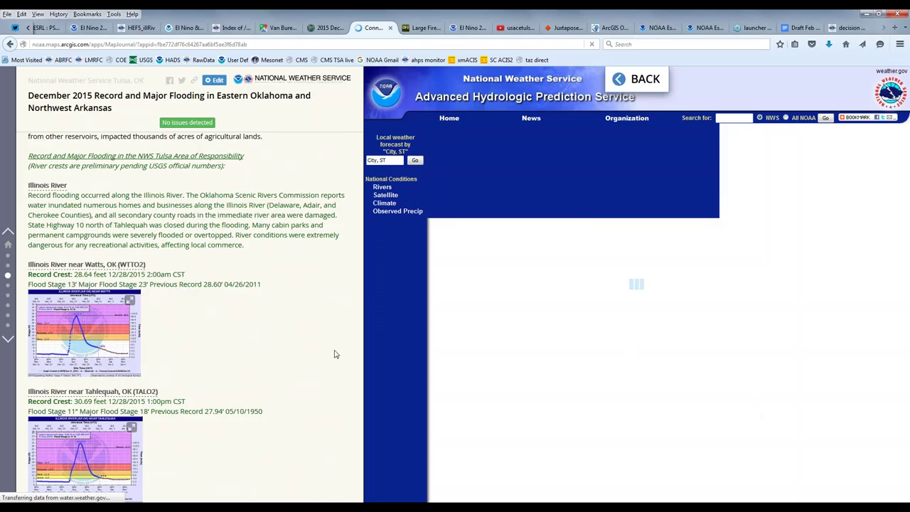
{"action": "scroll", "coordinate": [236, 328], "scroll_direction": "down", "scroll_amount": 2}
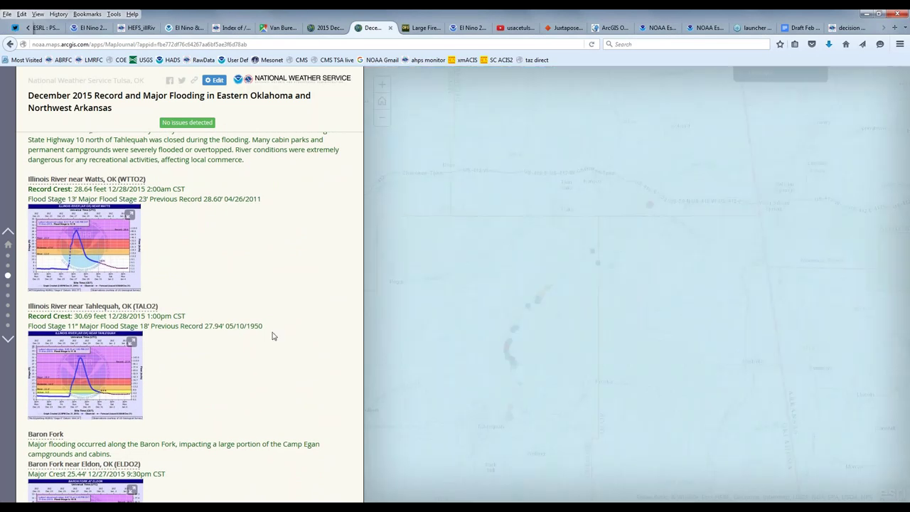
Step: Skim the remaining river crest summaries and show the Illinois River Survey section with its flood damage photo tour
{"action": "scroll", "coordinate": [269, 334], "scroll_direction": "down", "scroll_amount": 15}
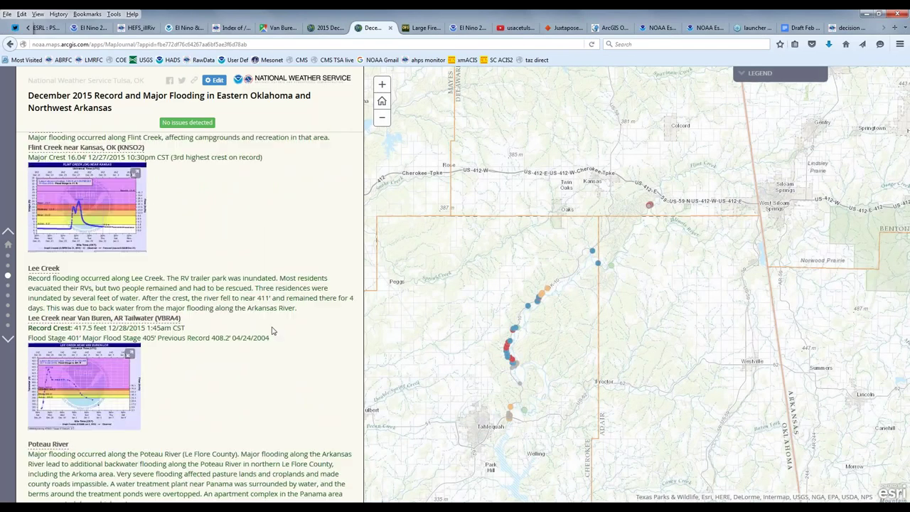
{"action": "scroll", "coordinate": [277, 327], "scroll_direction": "down", "scroll_amount": 15}
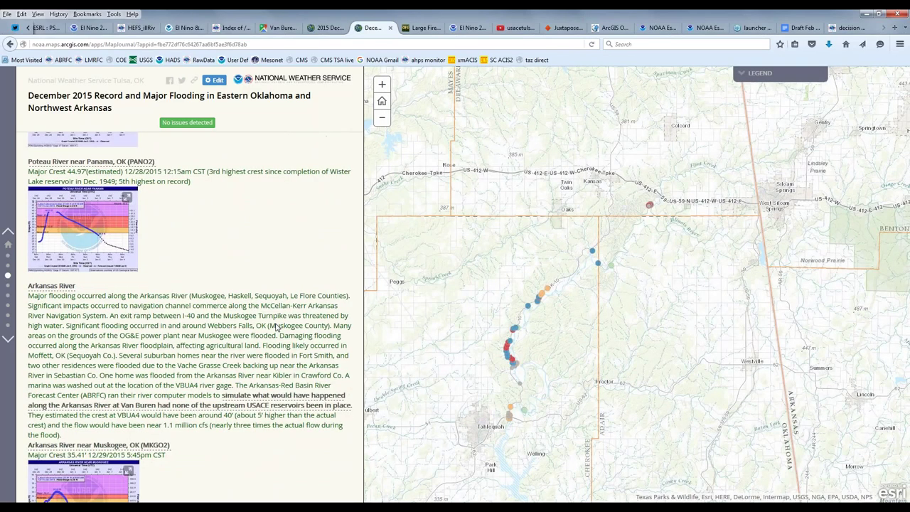
{"action": "scroll", "coordinate": [278, 326], "scroll_direction": "down", "scroll_amount": 15}
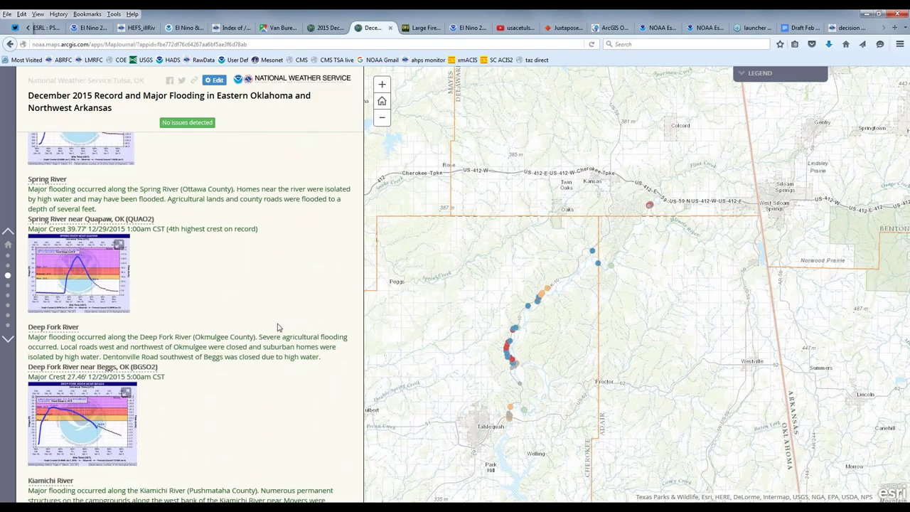
{"action": "scroll", "coordinate": [278, 326], "scroll_direction": "down", "scroll_amount": 3}
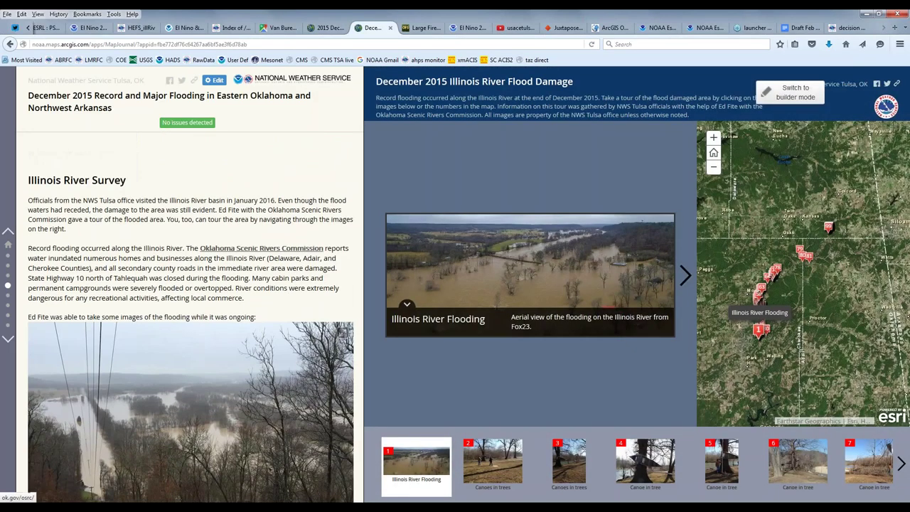
{"action": "scroll", "coordinate": [280, 326], "scroll_direction": "down", "scroll_amount": 3}
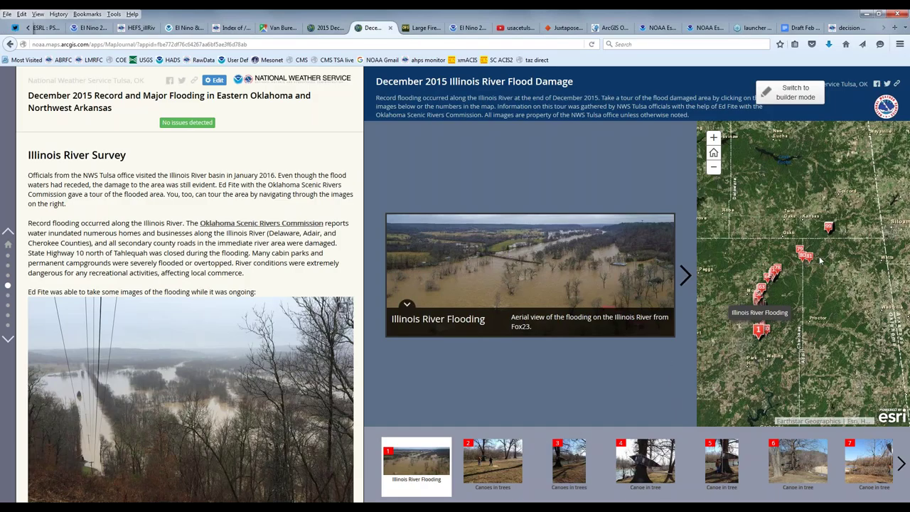
Step: Show the My Content list and point out the December 2015 Illinois River Flood Damage Visit web mapping application
{"action": "left_click", "coordinate": [318, 28]}
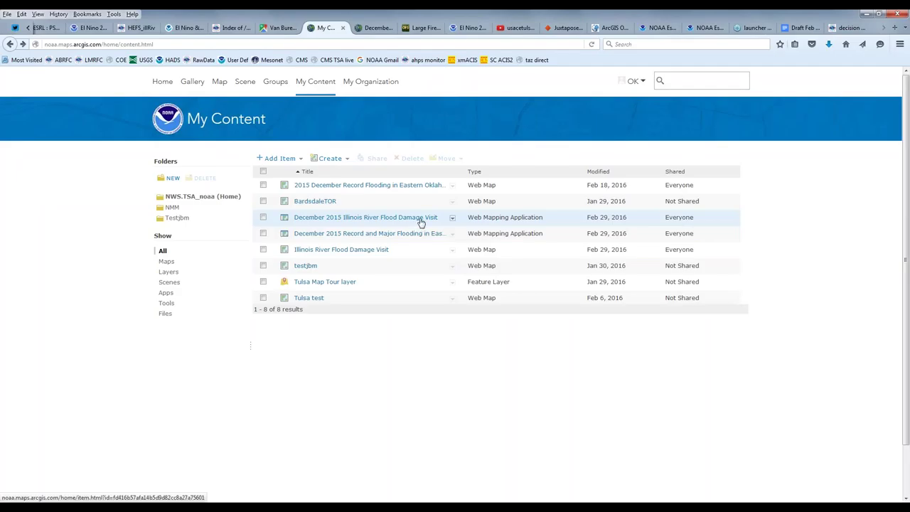
{"action": "left_click", "coordinate": [421, 218]}
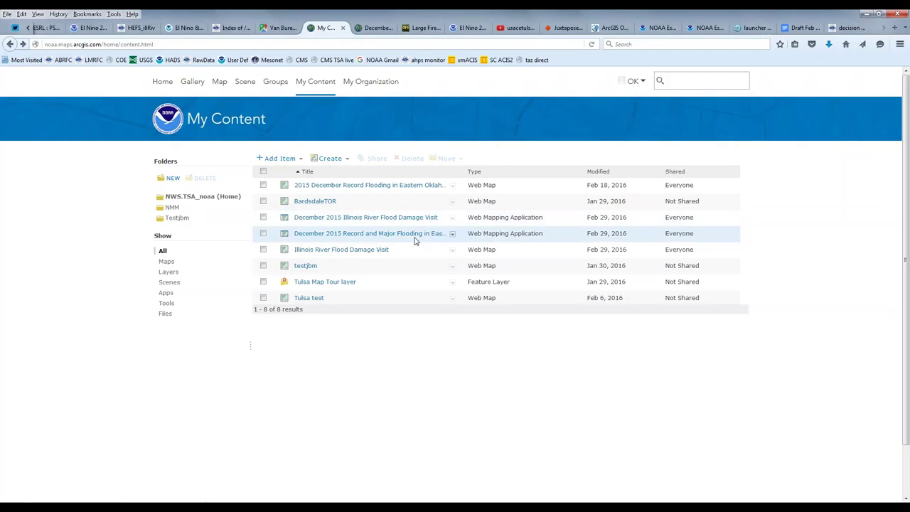
Step: Return to the story map's Illinois River flood damage tour, advance to the second photo, and switch the tour to builder mode
{"action": "left_click", "coordinate": [368, 29]}
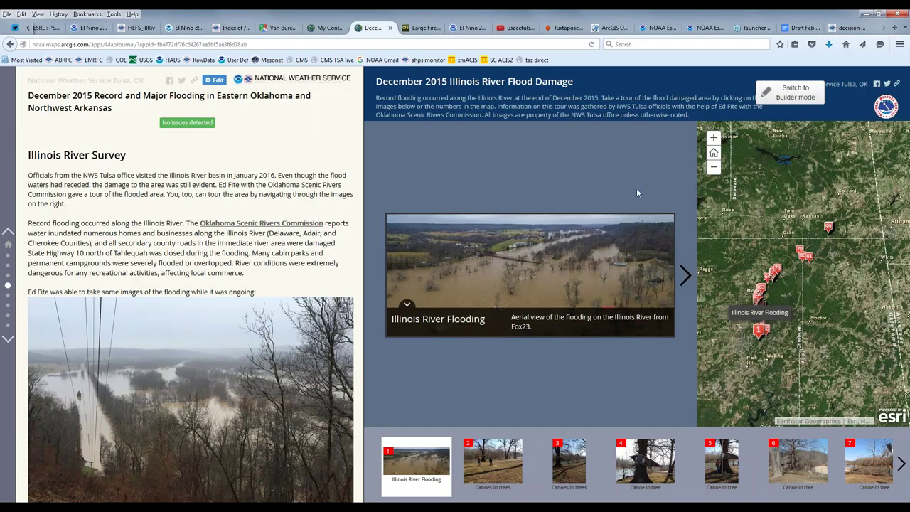
{"action": "left_click", "coordinate": [687, 277]}
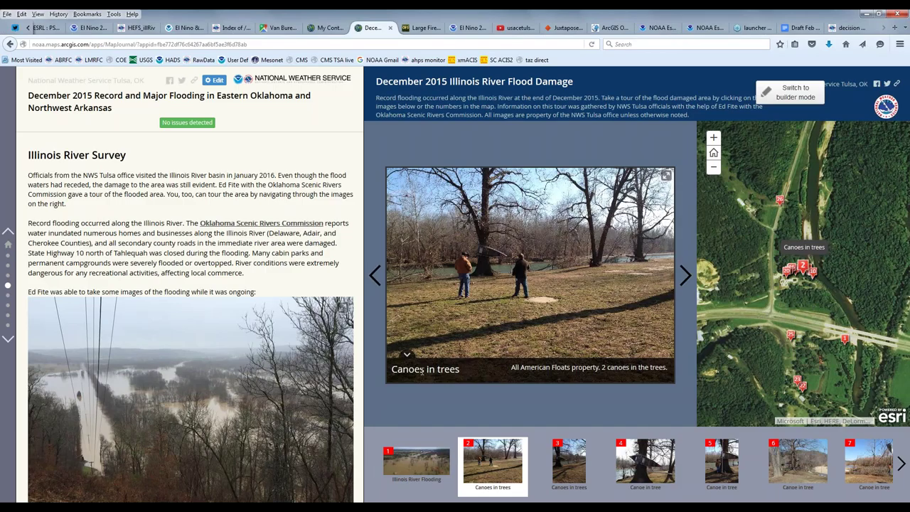
{"action": "left_click", "coordinate": [777, 96]}
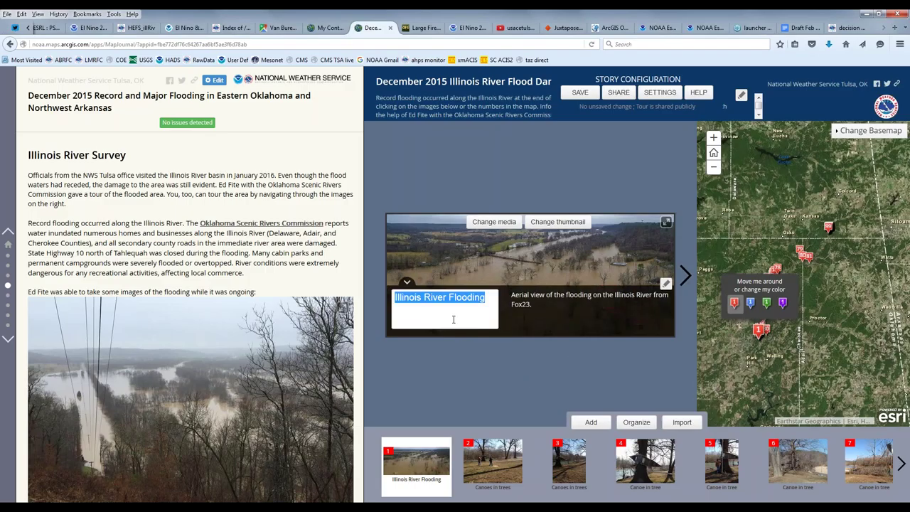
Step: Show the editable caption, media and thumbnail settings of the tour's first photo, Illinois River Flooding, without changing anything
{"action": "left_click", "coordinate": [623, 313]}
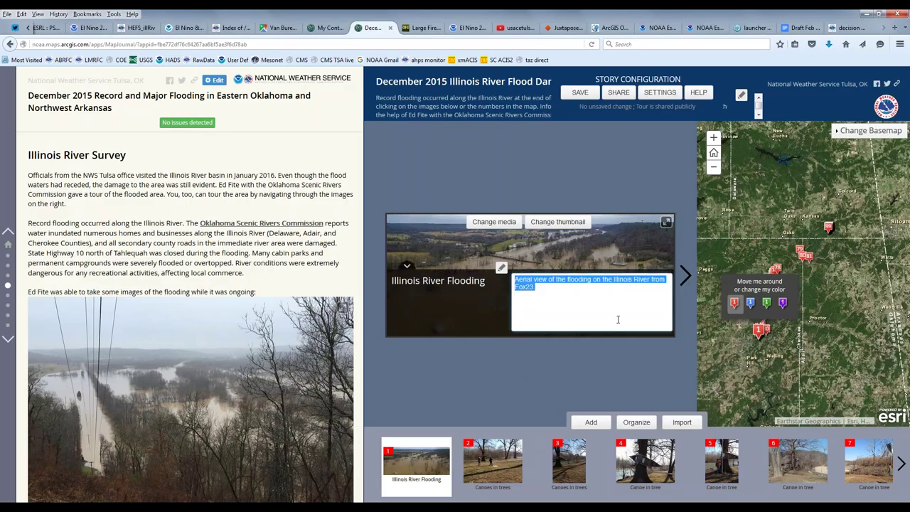
{"action": "left_click", "coordinate": [434, 288]}
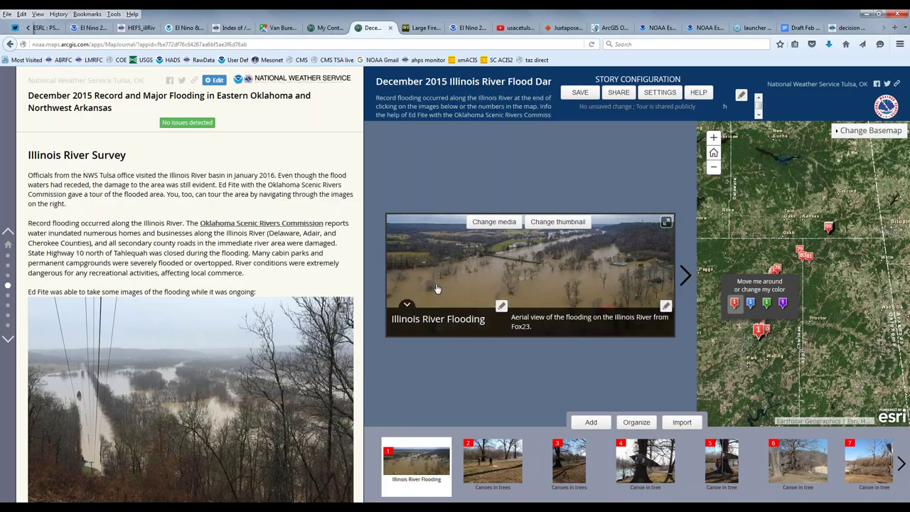
{"action": "left_click", "coordinate": [493, 222]}
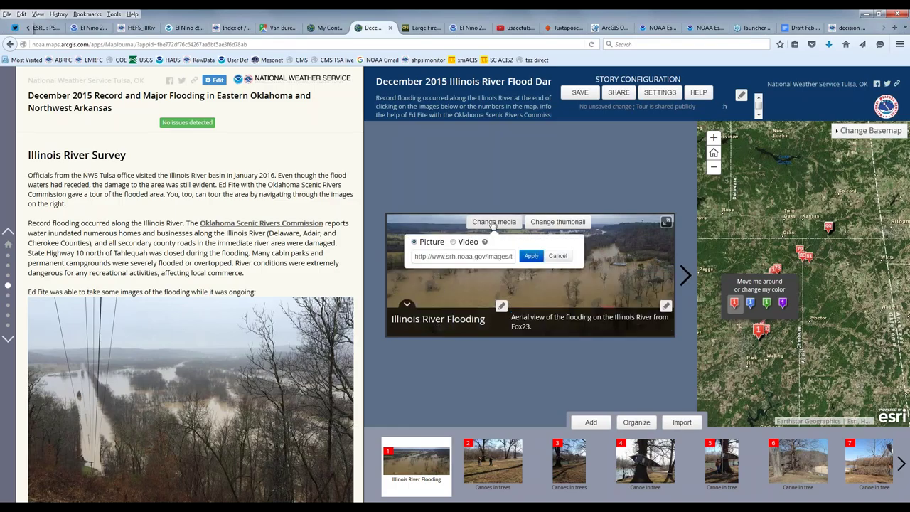
{"action": "left_click", "coordinate": [558, 222]}
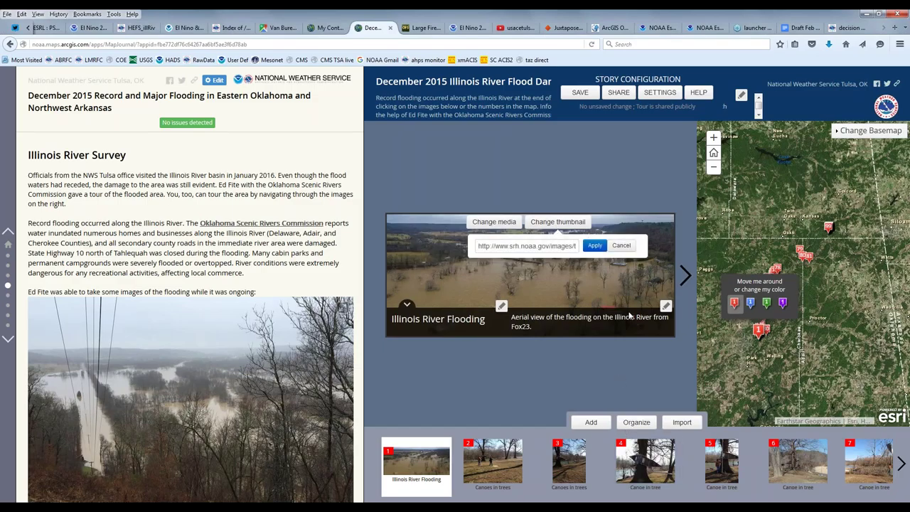
{"action": "left_click", "coordinate": [621, 246]}
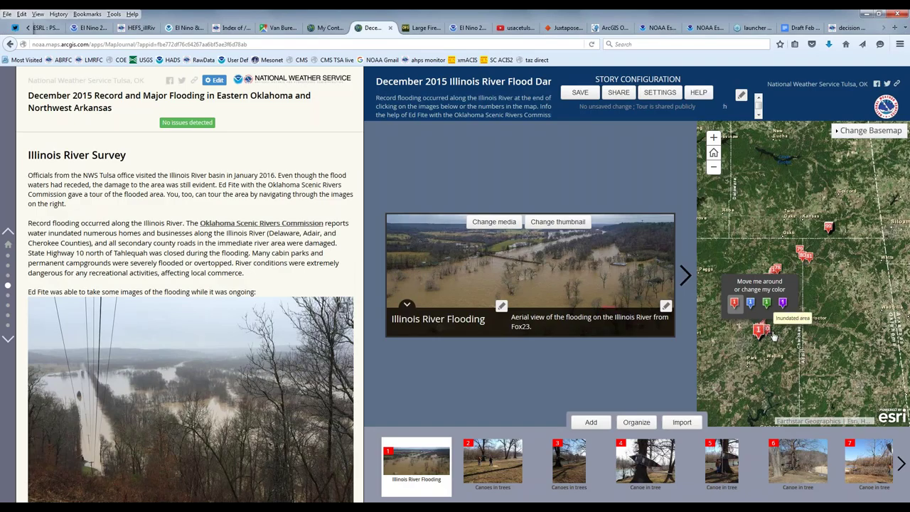
Step: Advance through the tour's canoe damage photos up to photo 9, viewing their captions and mapped locations
{"action": "left_click", "coordinate": [685, 277]}
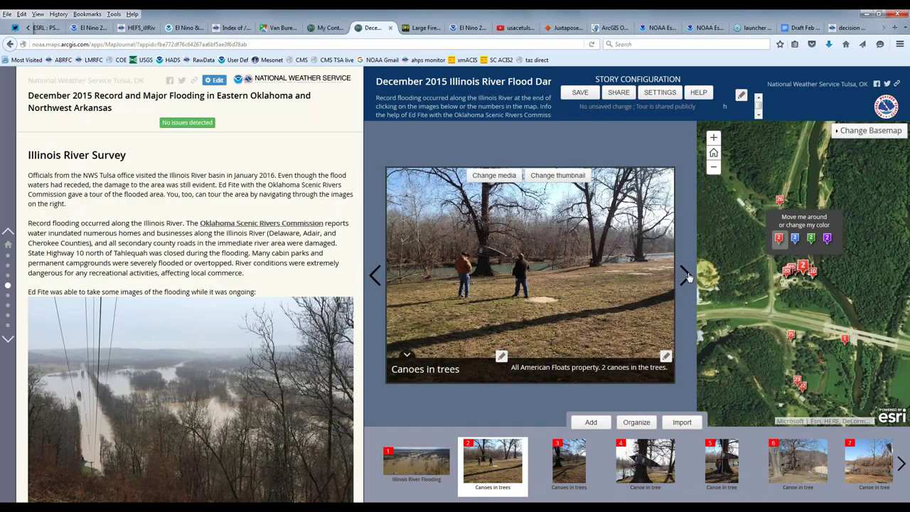
{"action": "left_click", "coordinate": [686, 277]}
{"action": "left_click", "coordinate": [685, 277]}
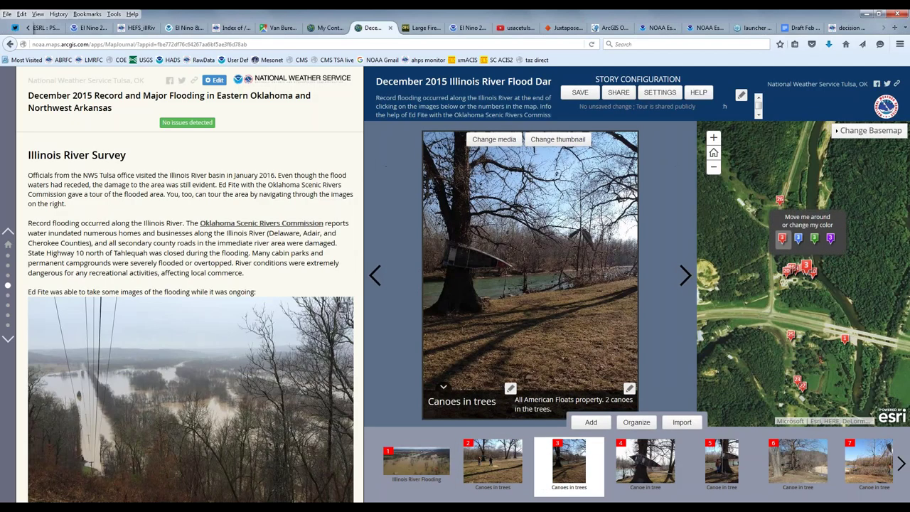
{"action": "left_click", "coordinate": [685, 277]}
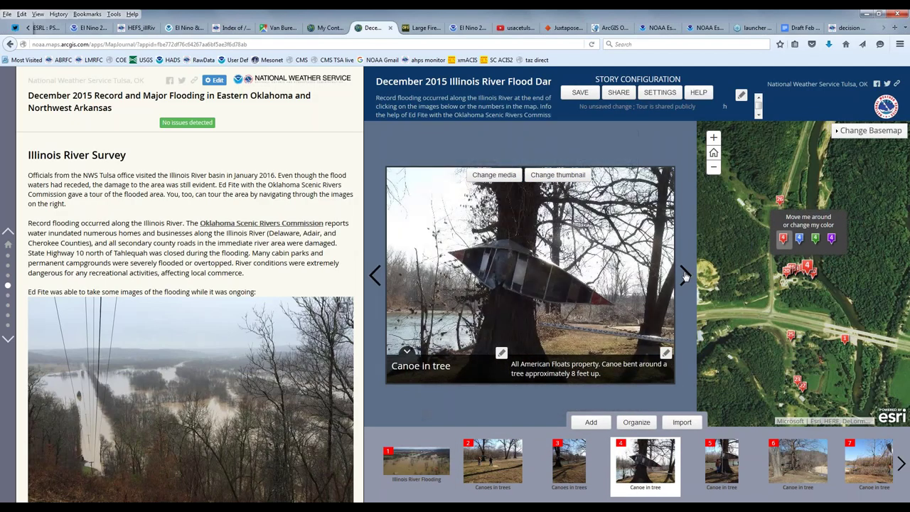
{"action": "left_click", "coordinate": [685, 276]}
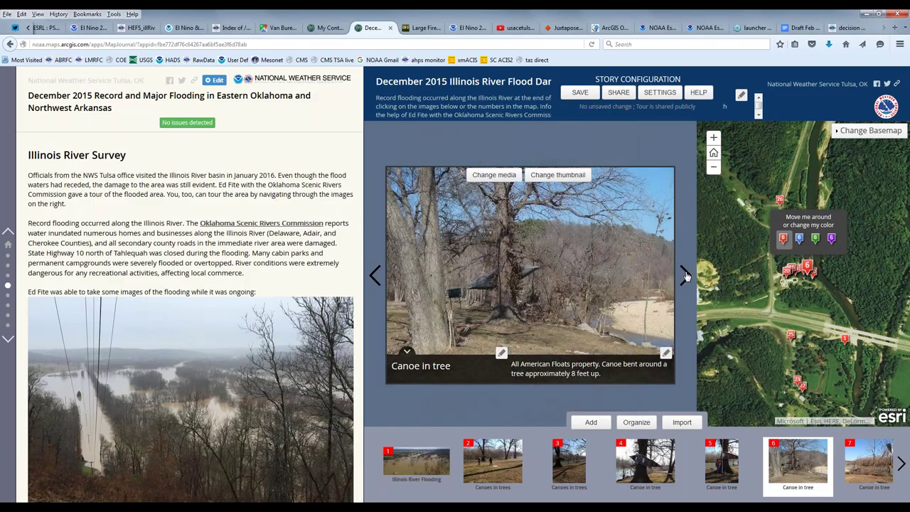
{"action": "left_click", "coordinate": [685, 277]}
{"action": "left_click", "coordinate": [685, 277]}
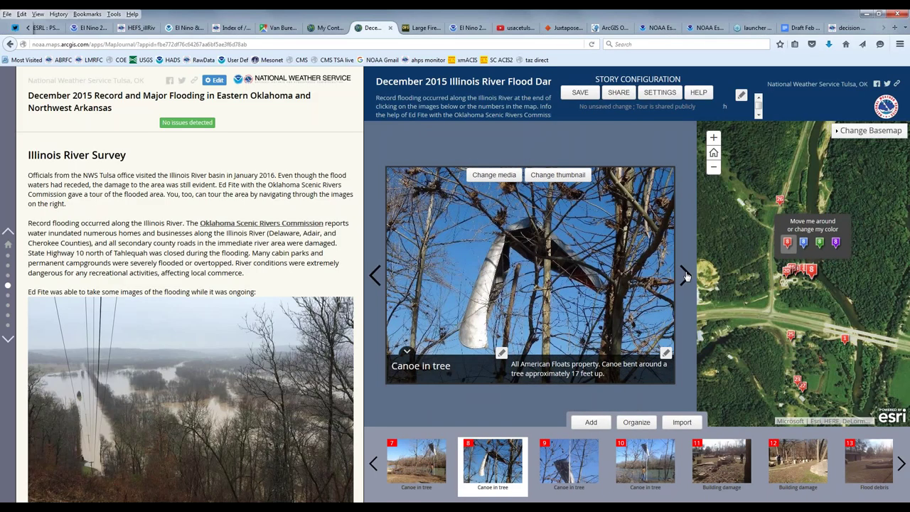
{"action": "left_click", "coordinate": [685, 277]}
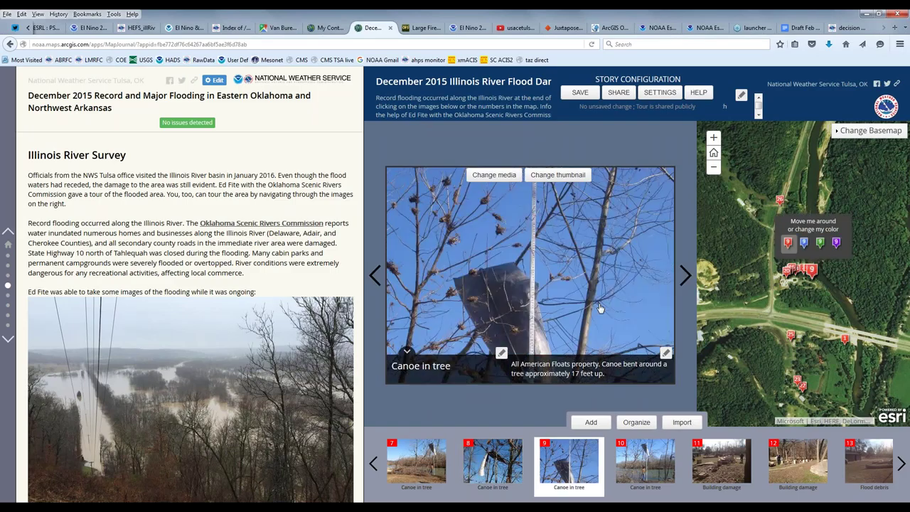
Step: Review the Illinois River Survey section's flood and local media images down to the Watts and Tahlequah crest hydrographs
{"action": "scroll", "coordinate": [297, 246], "scroll_direction": "down", "scroll_amount": 5}
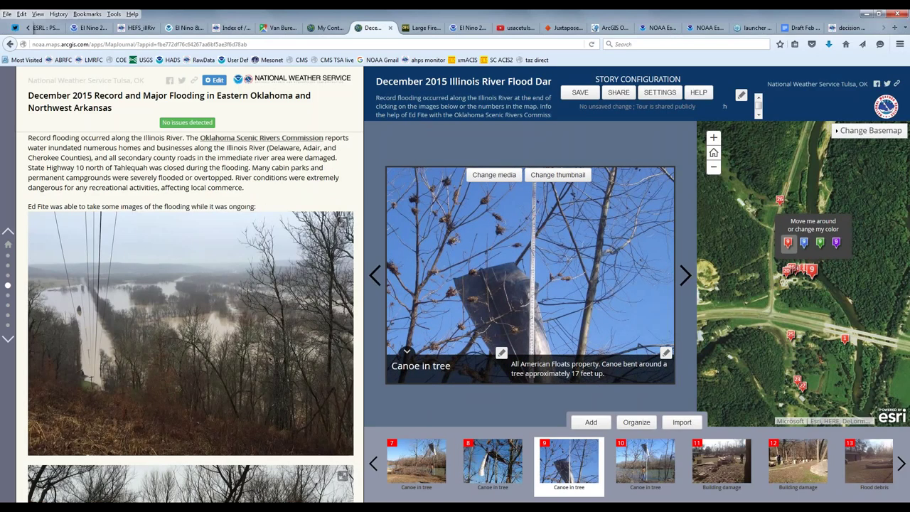
{"action": "scroll", "coordinate": [311, 262], "scroll_direction": "down", "scroll_amount": 4}
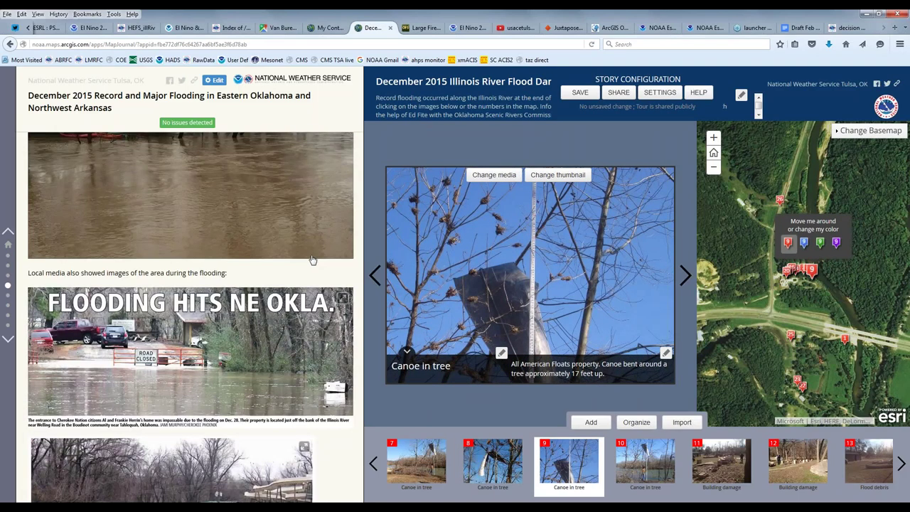
{"action": "scroll", "coordinate": [249, 248], "scroll_direction": "down", "scroll_amount": 2}
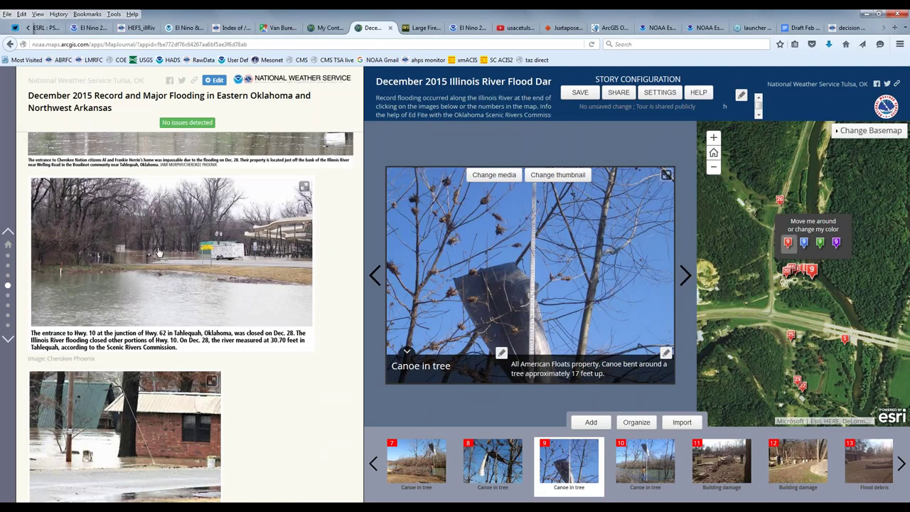
{"action": "scroll", "coordinate": [114, 263], "scroll_direction": "down", "scroll_amount": 2}
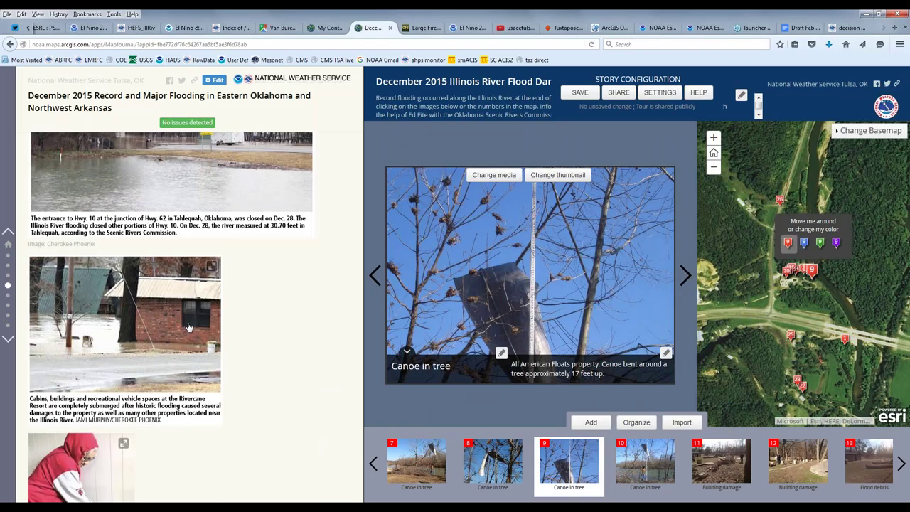
{"action": "scroll", "coordinate": [188, 327], "scroll_direction": "down", "scroll_amount": 4}
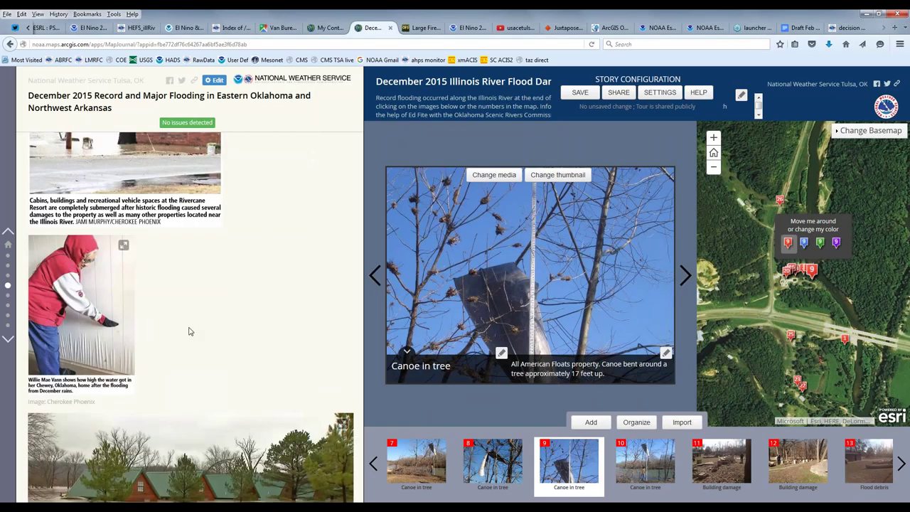
{"action": "scroll", "coordinate": [189, 332], "scroll_direction": "down", "scroll_amount": 3}
{"action": "scroll", "coordinate": [191, 331], "scroll_direction": "down", "scroll_amount": 8}
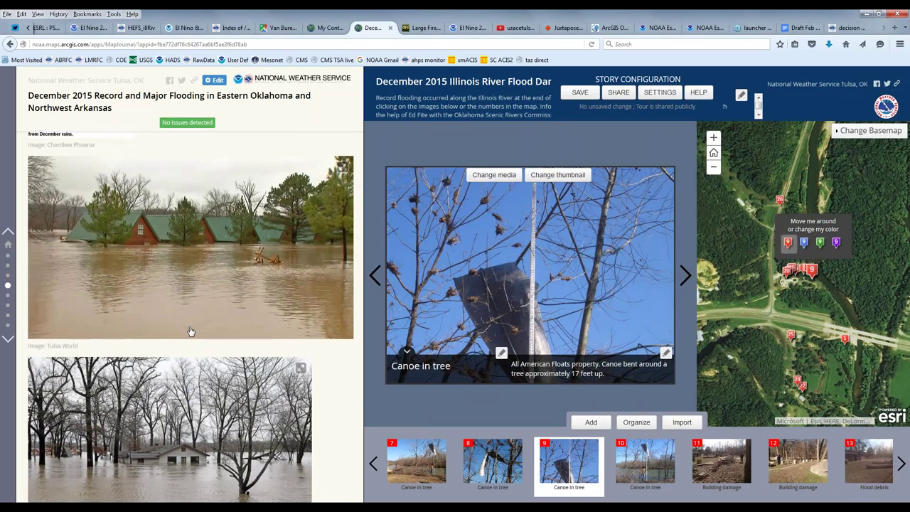
{"action": "scroll", "coordinate": [191, 331], "scroll_direction": "down", "scroll_amount": 7}
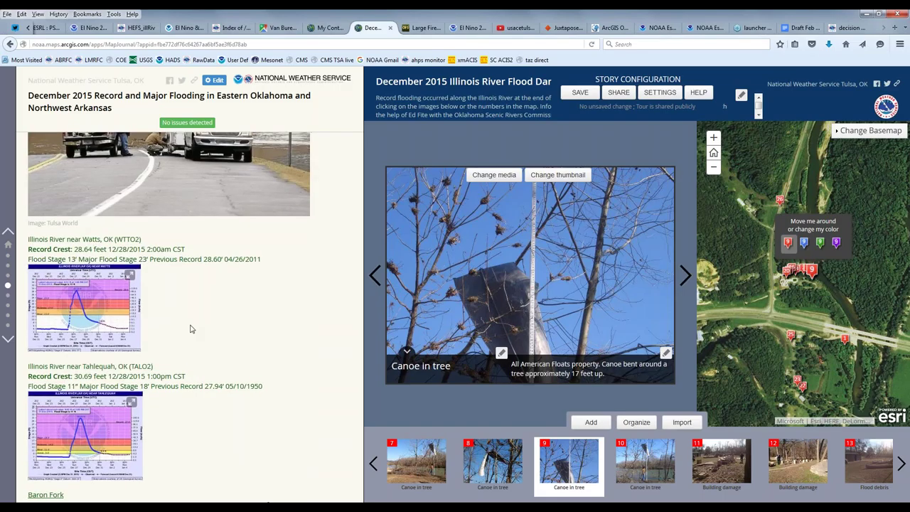
Step: Show the Illinois River Flood 2011 vs. 2015 section, enlarge its cabin high water mark comparison photo, and close the enlargement
{"action": "left_click", "coordinate": [6, 297]}
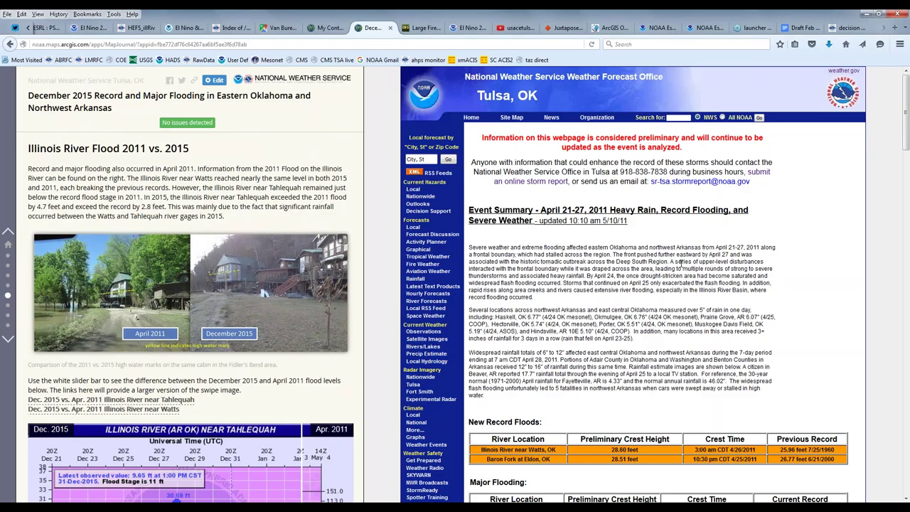
{"action": "left_click", "coordinate": [265, 281]}
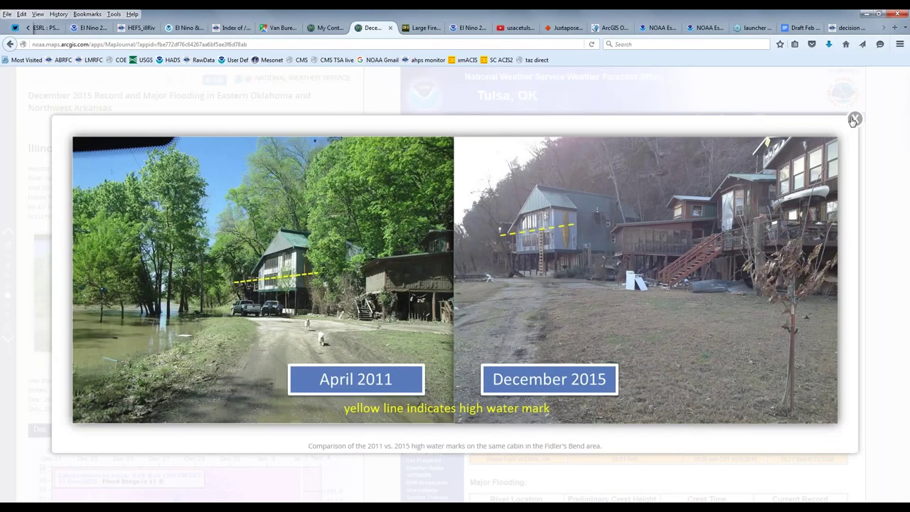
{"action": "left_click", "coordinate": [853, 121]}
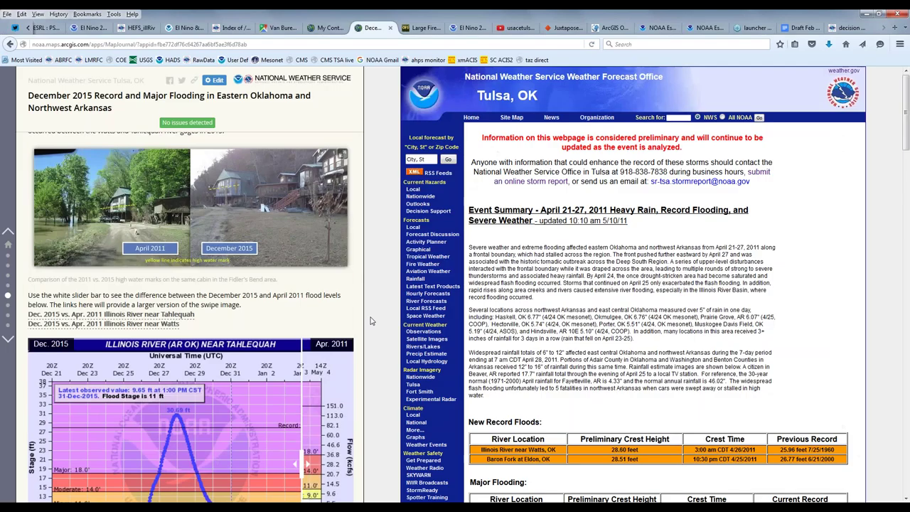
Step: Compare the December 2015 and April 2011 hydrographs for the Illinois River near Tahlequah and near Watts with the swipe sliders
{"action": "scroll", "coordinate": [381, 315], "scroll_direction": "down", "scroll_amount": 1}
{"action": "scroll", "coordinate": [382, 315], "scroll_direction": "down", "scroll_amount": 2}
{"action": "scroll", "coordinate": [328, 299], "scroll_direction": "down", "scroll_amount": 3}
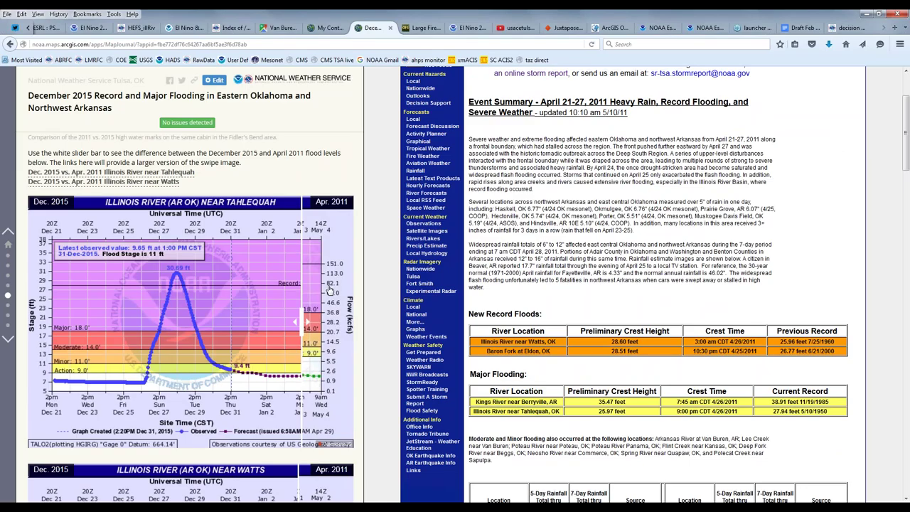
{"action": "left_click_drag", "start_coordinate": [300, 322], "coordinate": [91, 329]}
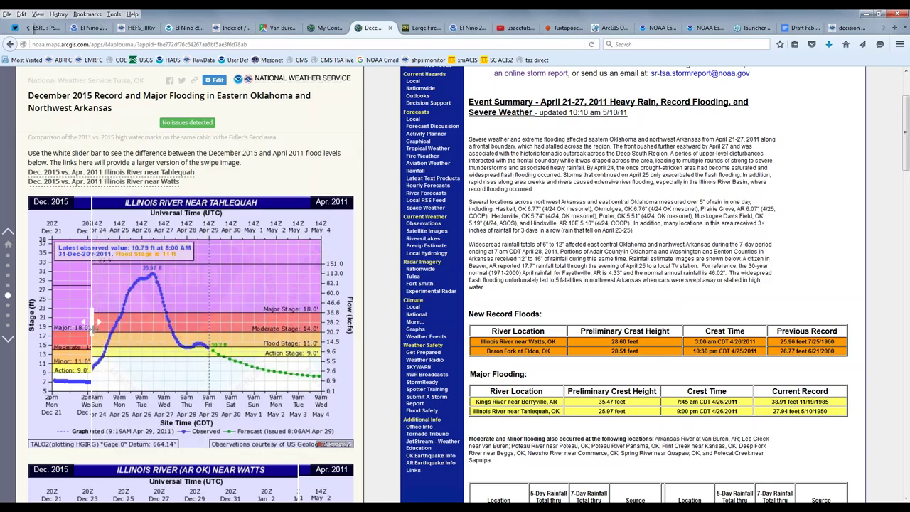
{"action": "left_click_drag", "start_coordinate": [92, 324], "coordinate": [277, 324]}
{"action": "left_click_drag", "start_coordinate": [223, 349], "coordinate": [293, 390]}
{"action": "scroll", "coordinate": [282, 389], "scroll_direction": "down", "scroll_amount": 5}
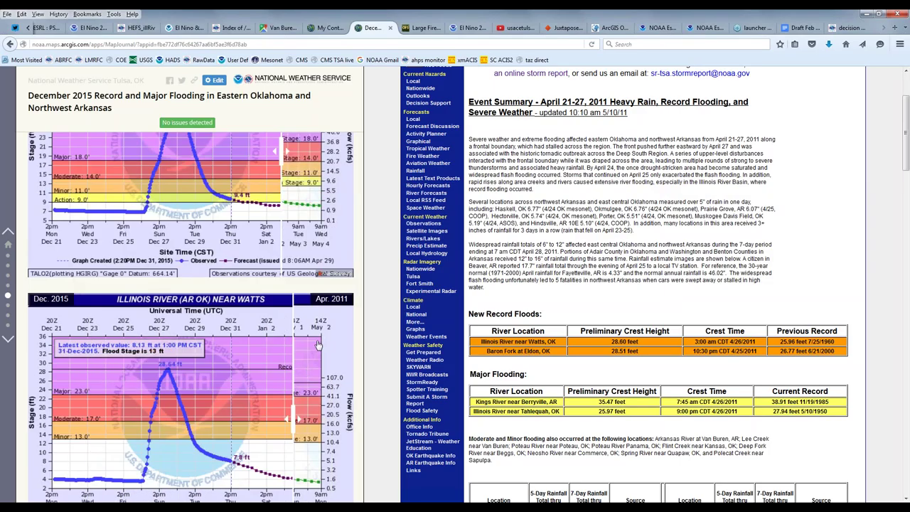
{"action": "scroll", "coordinate": [298, 299], "scroll_direction": "up", "scroll_amount": 4}
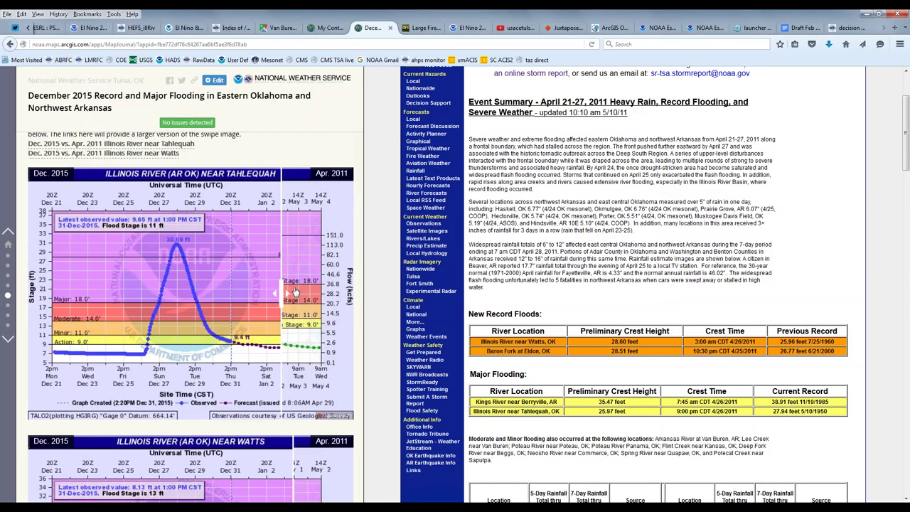
{"action": "scroll", "coordinate": [342, 285], "scroll_direction": "down", "scroll_amount": 3}
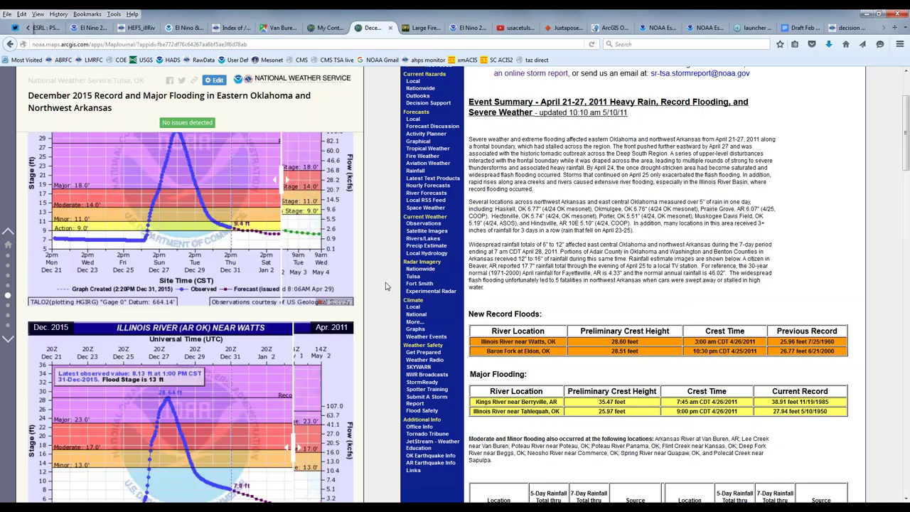
Step: Pass the Lee Creek and Poteau River survey sections and examine the U.S. Army Corps of Engineers Reservoirs maps and video links
{"action": "scroll", "coordinate": [377, 292], "scroll_direction": "down", "scroll_amount": 5}
{"action": "scroll", "coordinate": [342, 293], "scroll_direction": "down", "scroll_amount": 6}
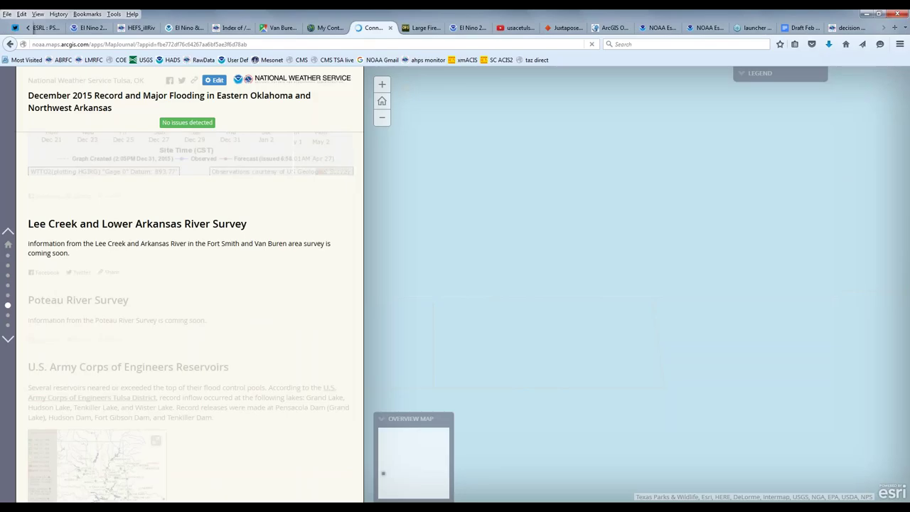
{"action": "scroll", "coordinate": [249, 288], "scroll_direction": "down", "scroll_amount": 4}
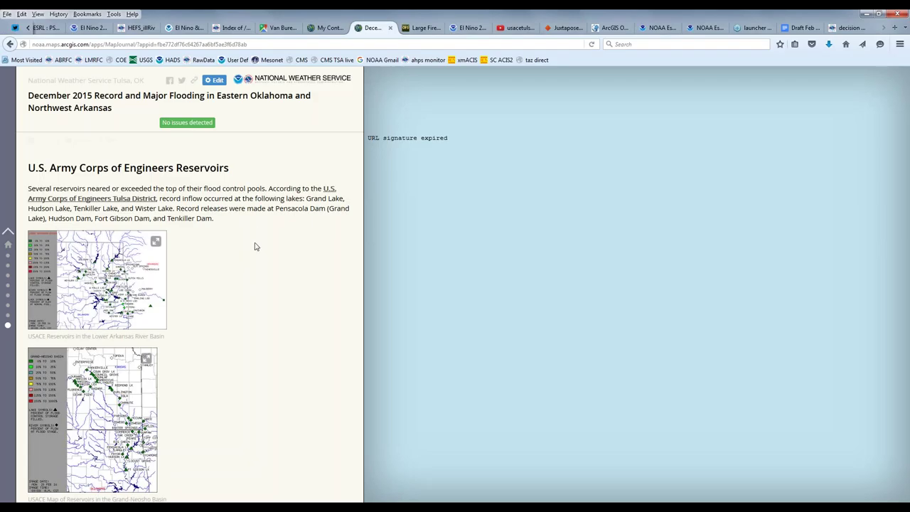
{"action": "scroll", "coordinate": [274, 269], "scroll_direction": "down", "scroll_amount": 3}
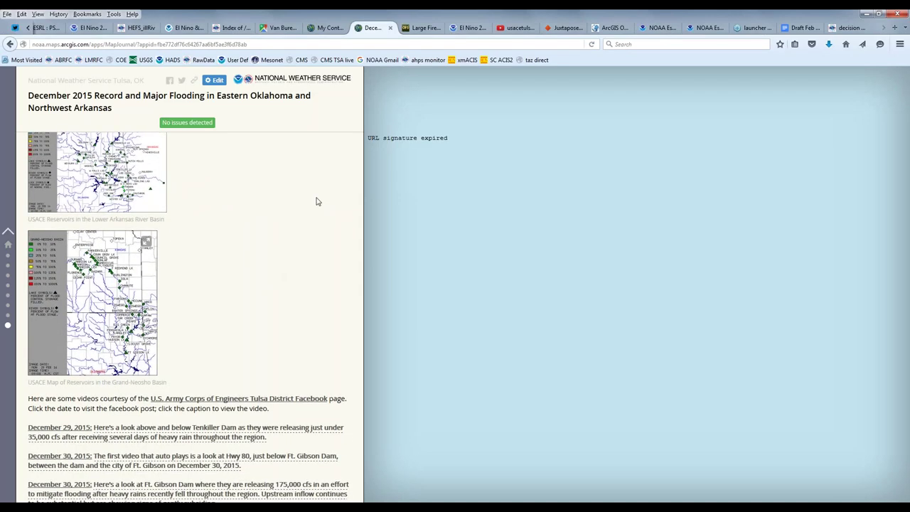
{"action": "scroll", "coordinate": [318, 201], "scroll_direction": "down", "scroll_amount": 2}
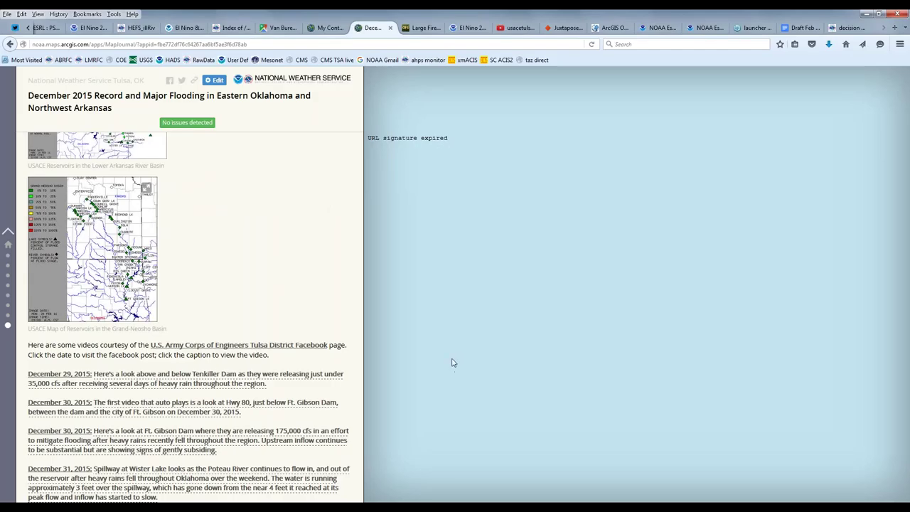
{"action": "scroll", "coordinate": [193, 339], "scroll_direction": "down", "scroll_amount": 1}
{"action": "scroll", "coordinate": [193, 340], "scroll_direction": "down", "scroll_amount": 5}
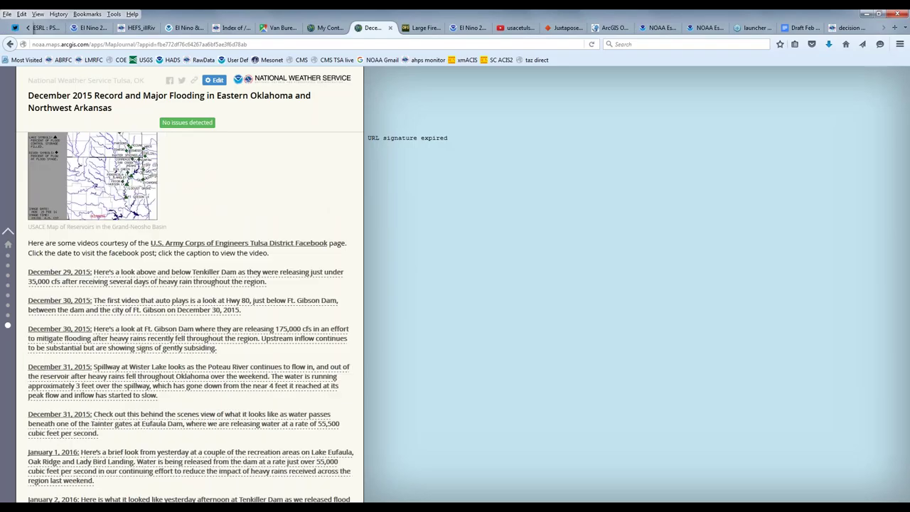
{"action": "left_click_drag", "start_coordinate": [368, 138], "coordinate": [449, 138]}
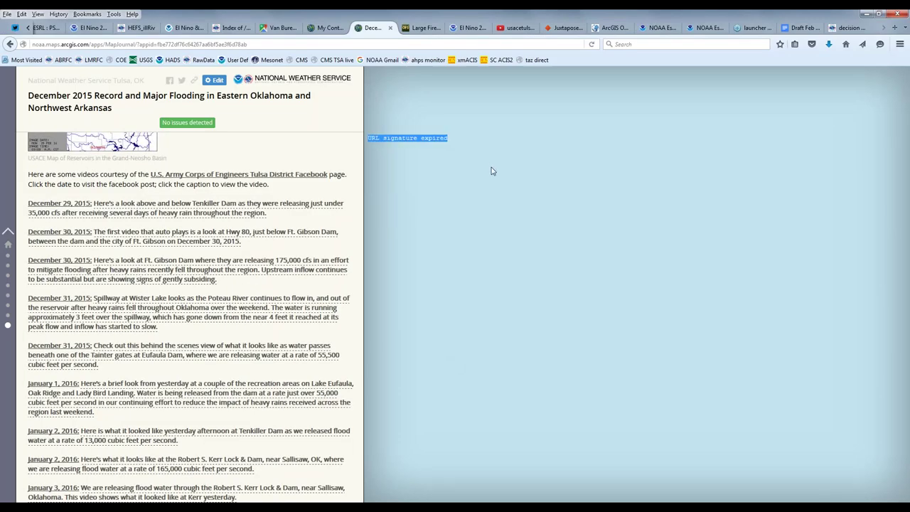
{"action": "left_click", "coordinate": [496, 189]}
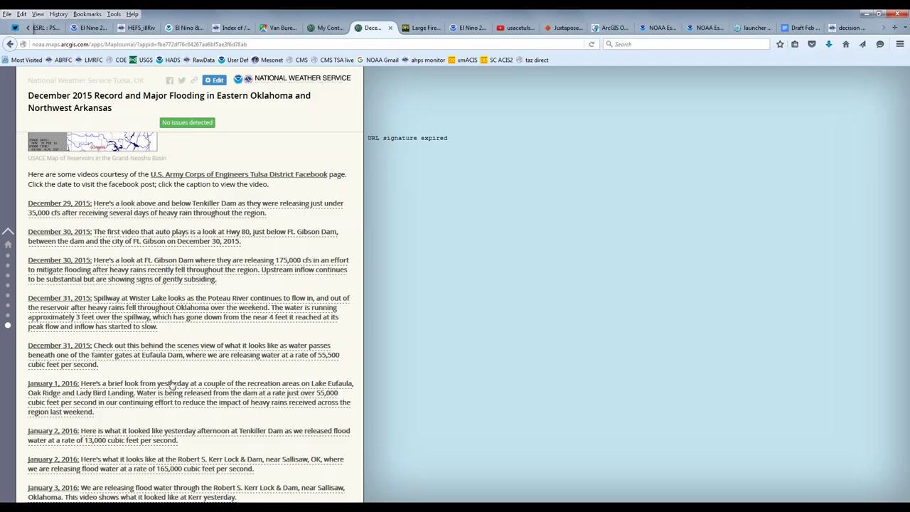
Step: Leave the reservoirs section and open the December 2015 flooding story in Map Journal Builder for editing
{"action": "left_click", "coordinate": [10, 325]}
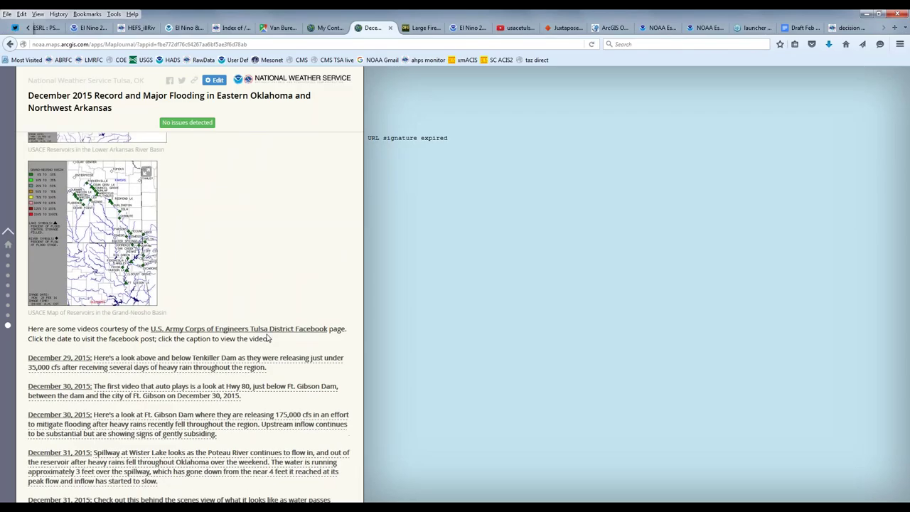
{"action": "left_click", "coordinate": [7, 257]}
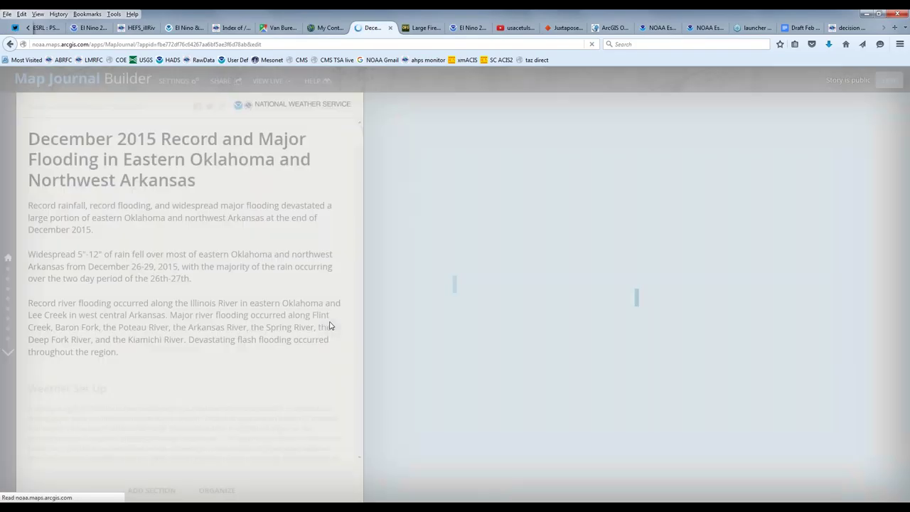
Step: Go to the story's Rainfall Summary section and open its side panel content for editing
{"action": "scroll", "coordinate": [331, 325], "scroll_direction": "down", "scroll_amount": 10}
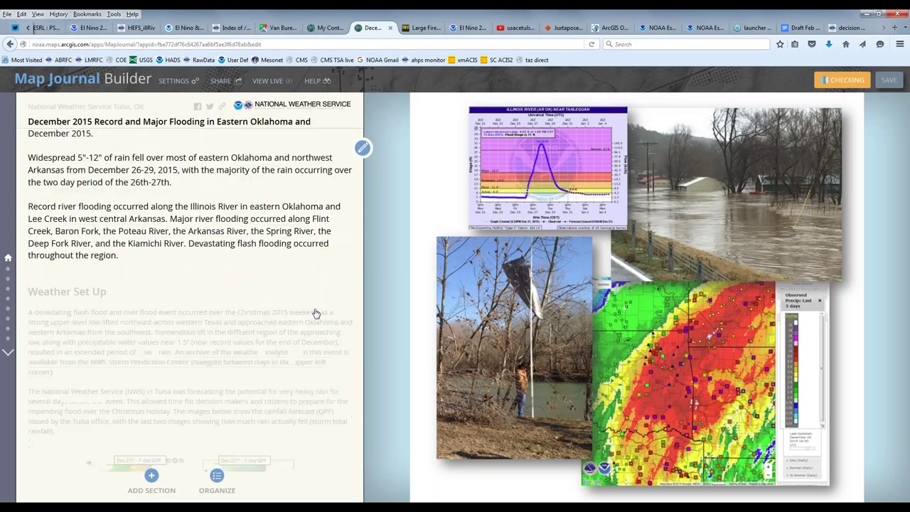
{"action": "scroll", "coordinate": [326, 310], "scroll_direction": "down", "scroll_amount": 1}
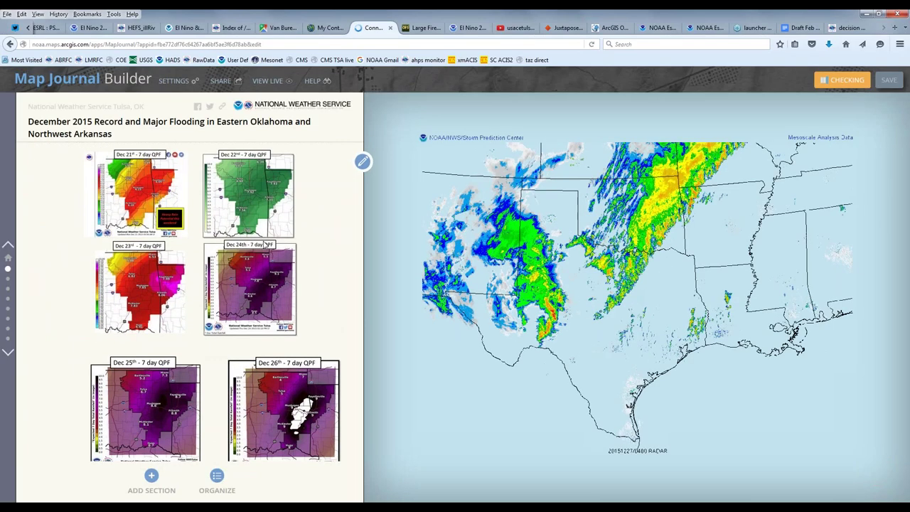
{"action": "scroll", "coordinate": [267, 246], "scroll_direction": "down", "scroll_amount": 5}
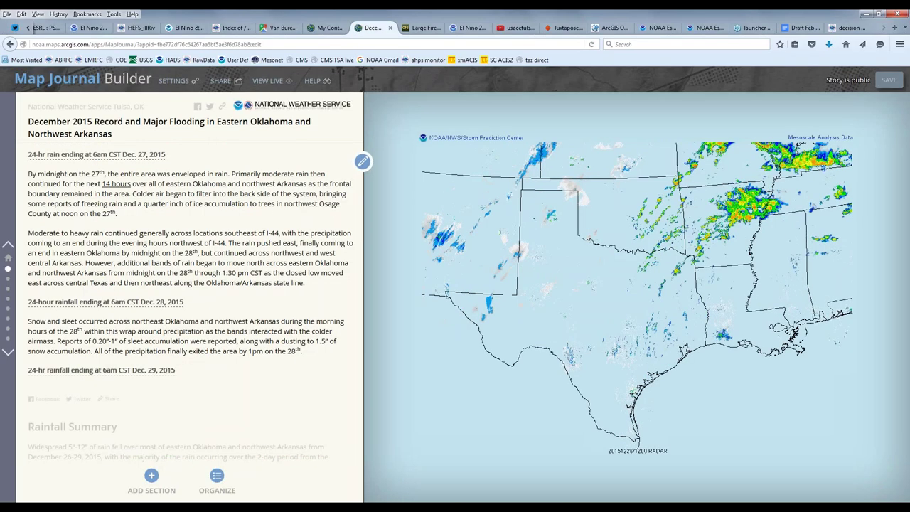
{"action": "scroll", "coordinate": [255, 305], "scroll_direction": "down", "scroll_amount": 3}
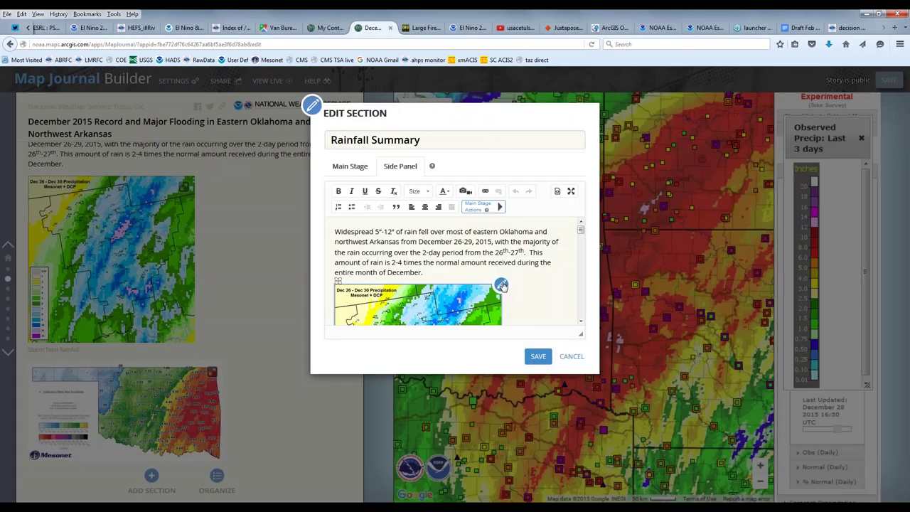
Step: Show the image source choices and URL entry form for the precipitation map image, and cancel the image dialog
{"action": "left_click", "coordinate": [501, 285]}
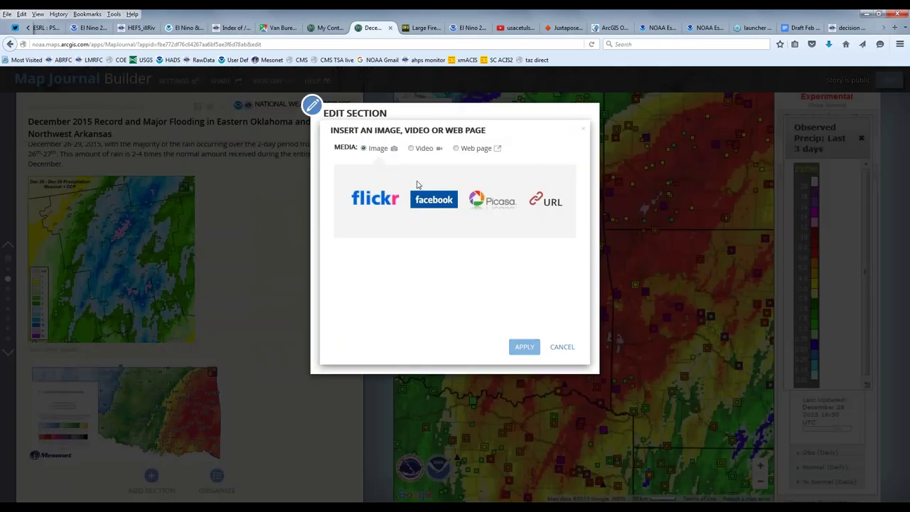
{"action": "left_click", "coordinate": [545, 197]}
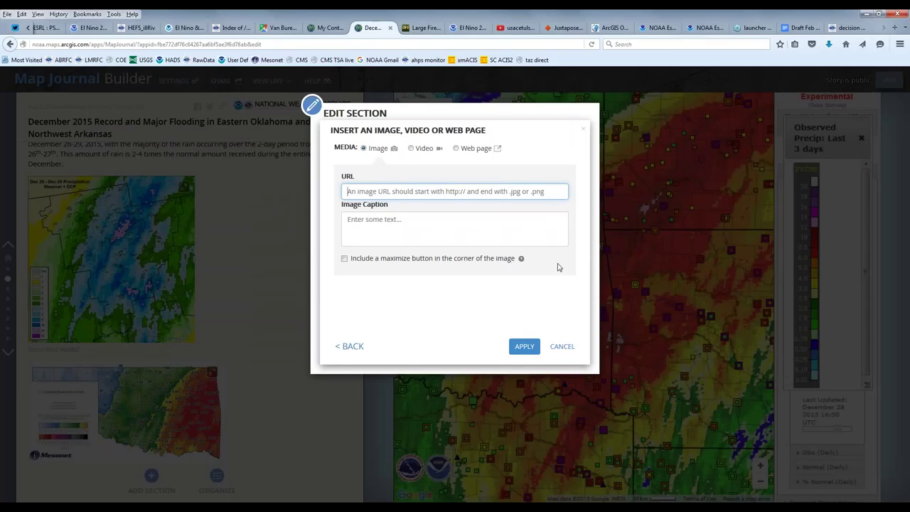
{"action": "left_click", "coordinate": [562, 347]}
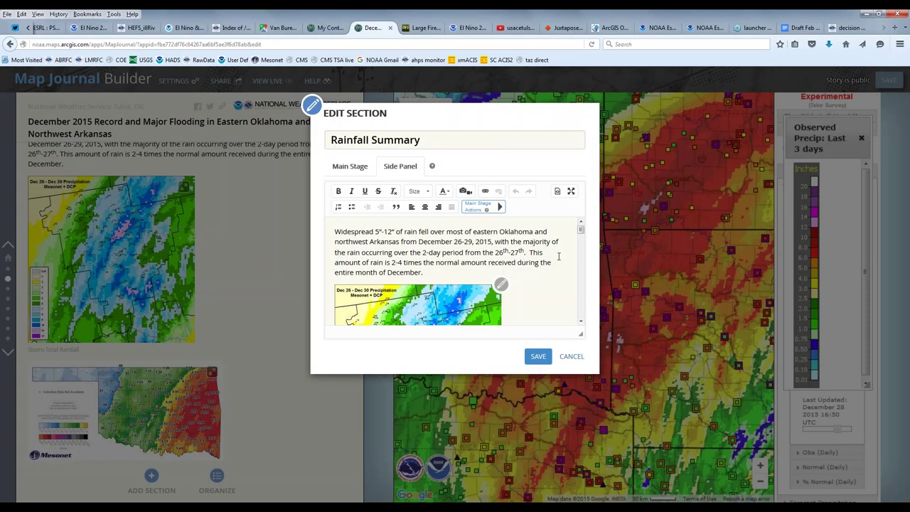
Step: Examine the HTML source of the Rainfall Summary side panel and return to its formatted text
{"action": "left_click", "coordinate": [559, 191]}
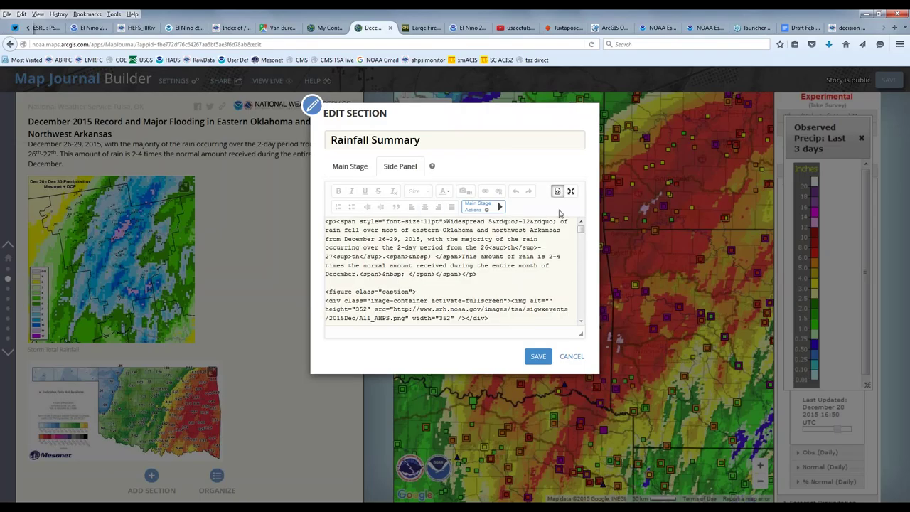
{"action": "scroll", "coordinate": [544, 248], "scroll_direction": "down", "scroll_amount": 5}
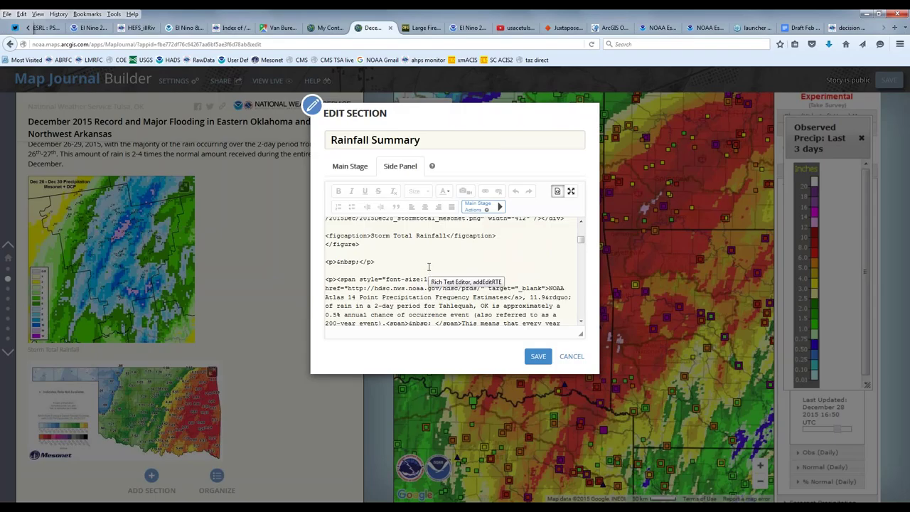
{"action": "left_click", "coordinate": [558, 192]}
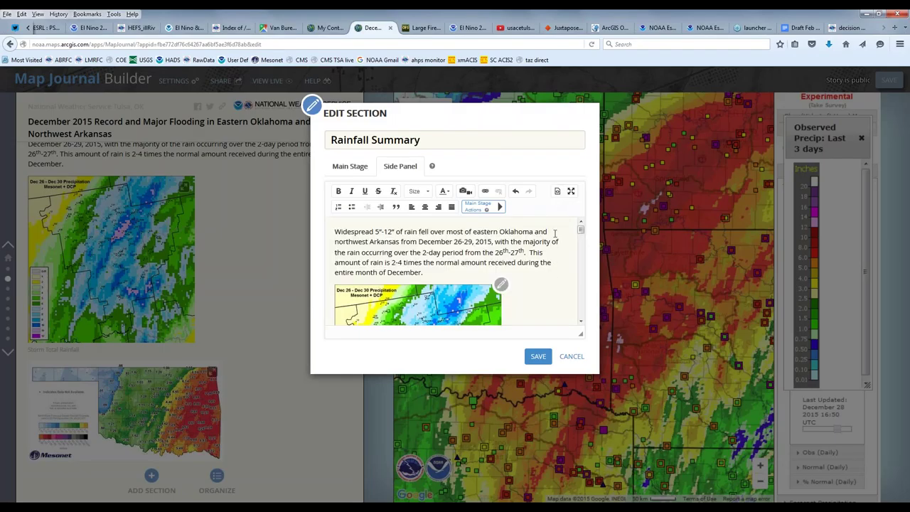
{"action": "scroll", "coordinate": [555, 236], "scroll_direction": "down", "scroll_amount": 5}
{"action": "scroll", "coordinate": [555, 236], "scroll_direction": "up", "scroll_amount": 3}
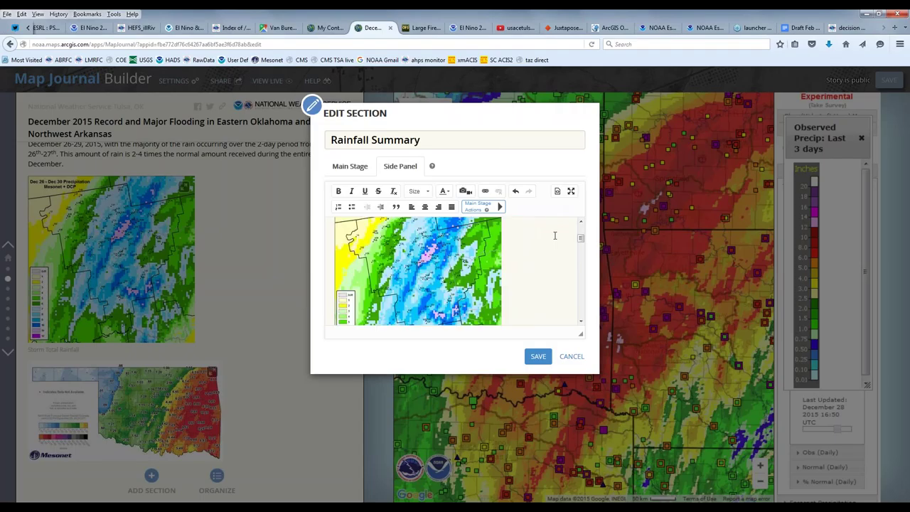
{"action": "scroll", "coordinate": [524, 270], "scroll_direction": "up", "scroll_amount": 3}
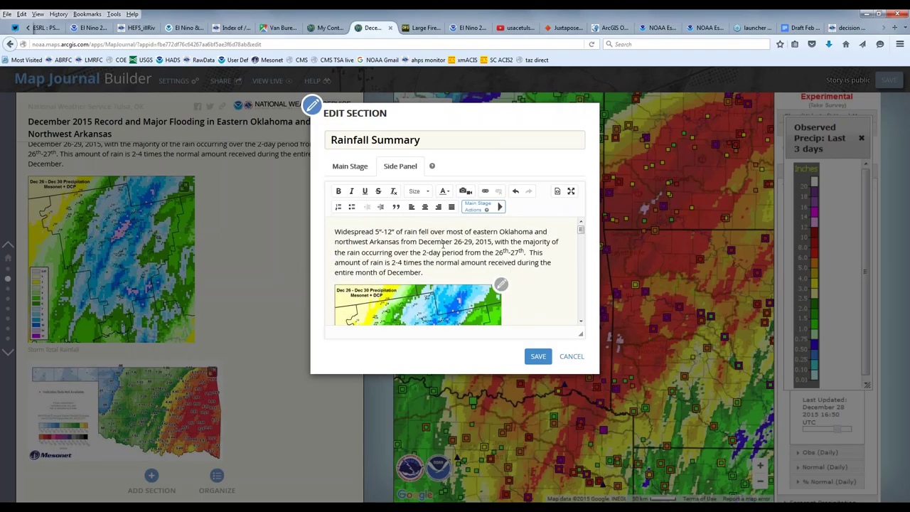
Step: Show the Main Stage Actions for the text "December 26-29, 2015" and cancel editing the Rainfall Summary section
{"action": "left_click_drag", "start_coordinate": [494, 242], "coordinate": [419, 242]}
{"action": "left_click", "coordinate": [500, 207]}
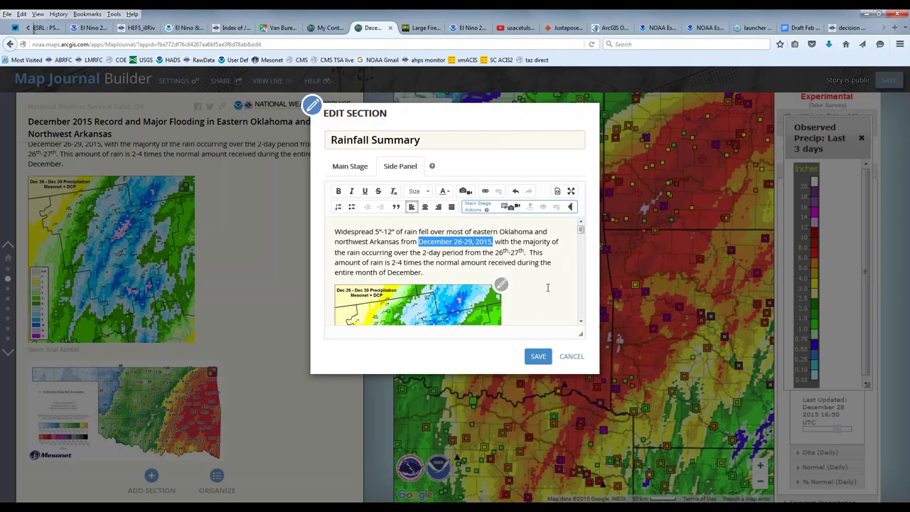
{"action": "left_click", "coordinate": [574, 357]}
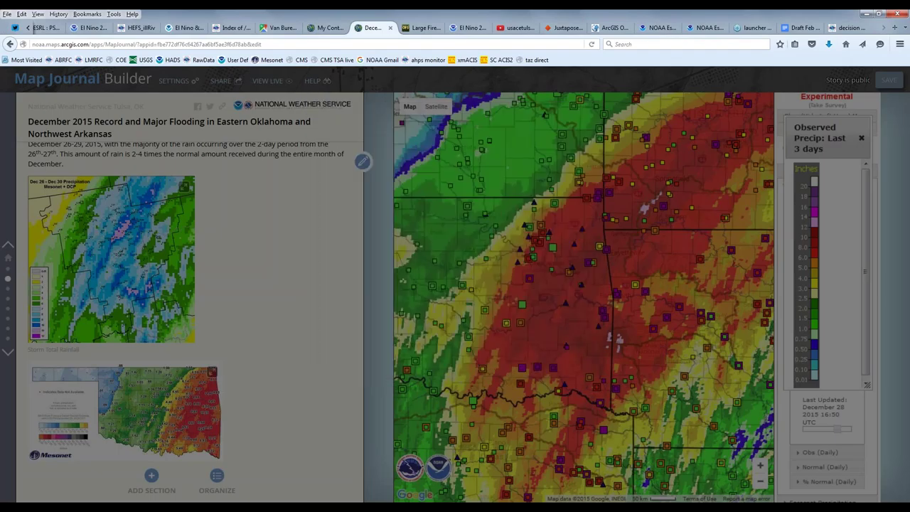
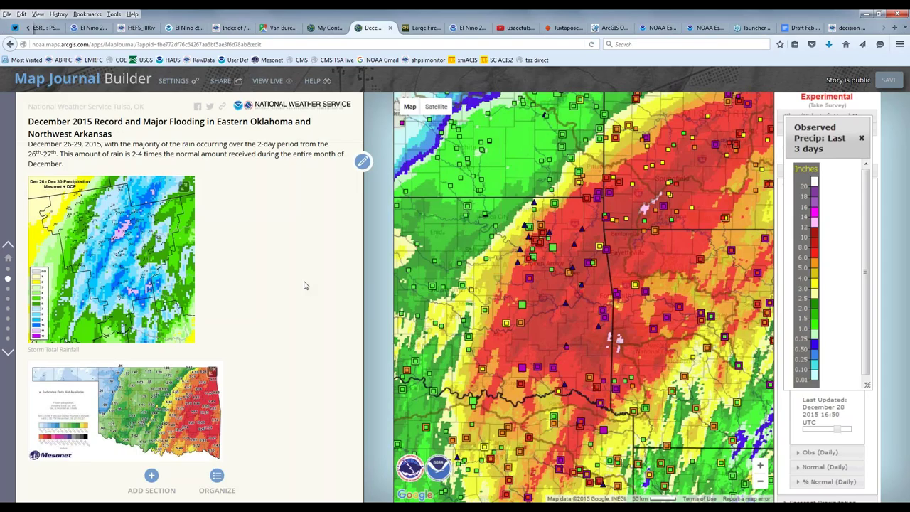
Step: Pass the River Flooding Summary to the Illinois River Survey section and advance its photo tour to the second stop, Canoes in trees
{"action": "left_click", "coordinate": [8, 290]}
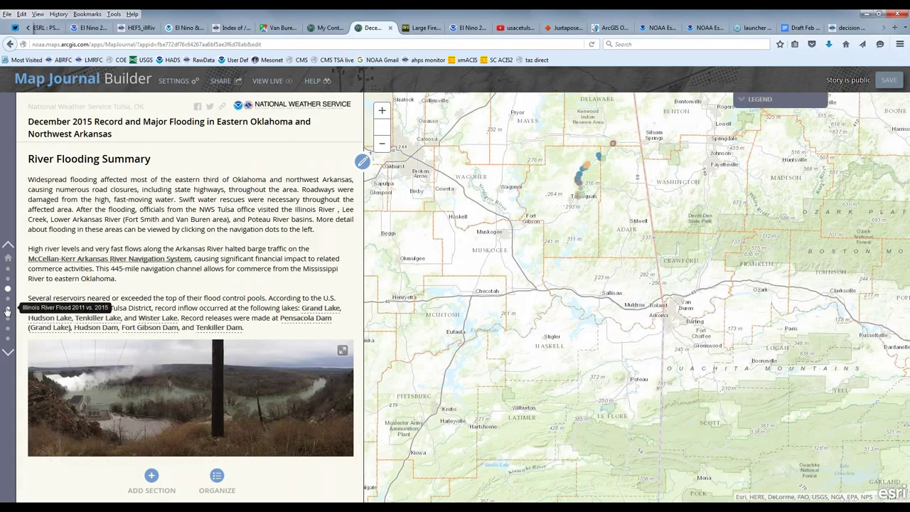
{"action": "left_click", "coordinate": [8, 300]}
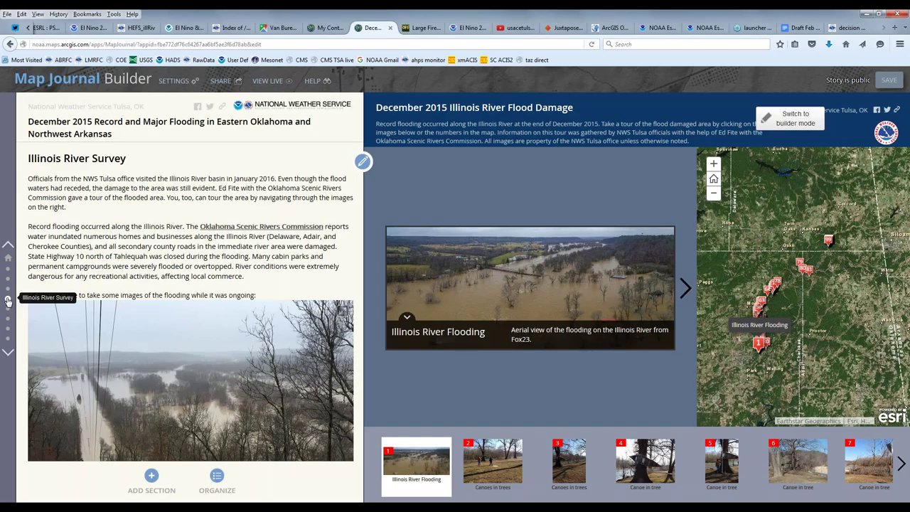
{"action": "left_click", "coordinate": [687, 290]}
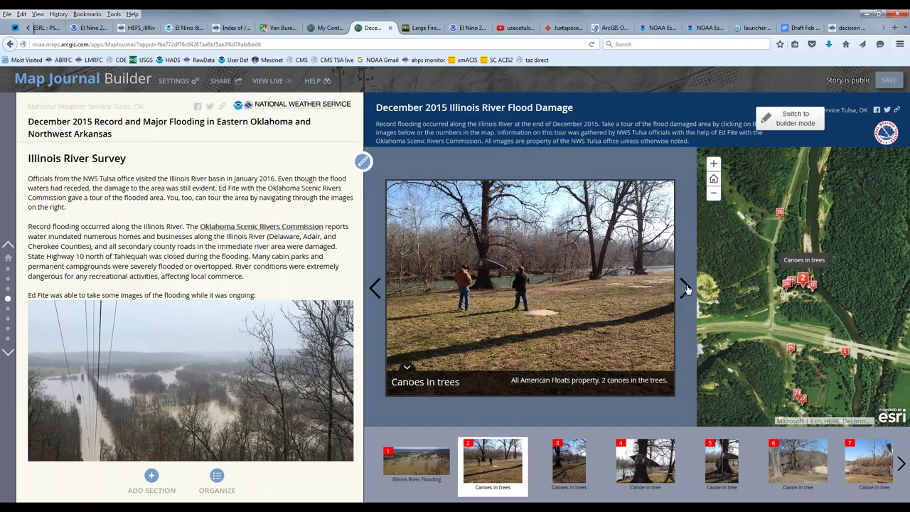
Step: Switch the Illinois River Flood Damage tour to builder mode and show the basemap choices from its Canoes in trees stop
{"action": "left_click", "coordinate": [791, 121]}
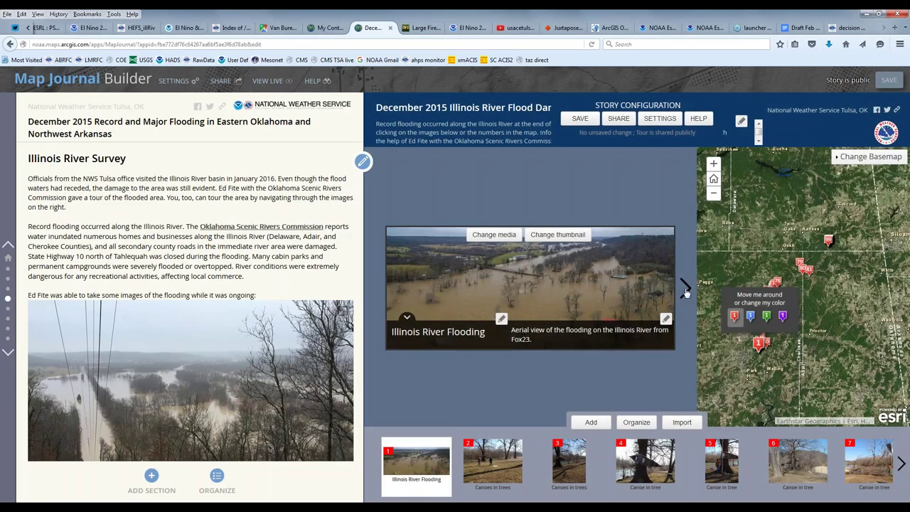
{"action": "left_click", "coordinate": [685, 288]}
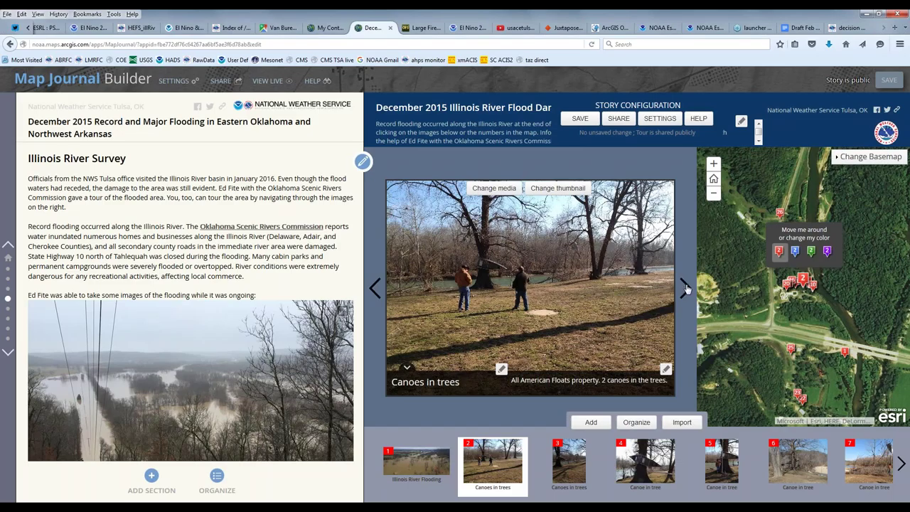
{"action": "left_click", "coordinate": [860, 162]}
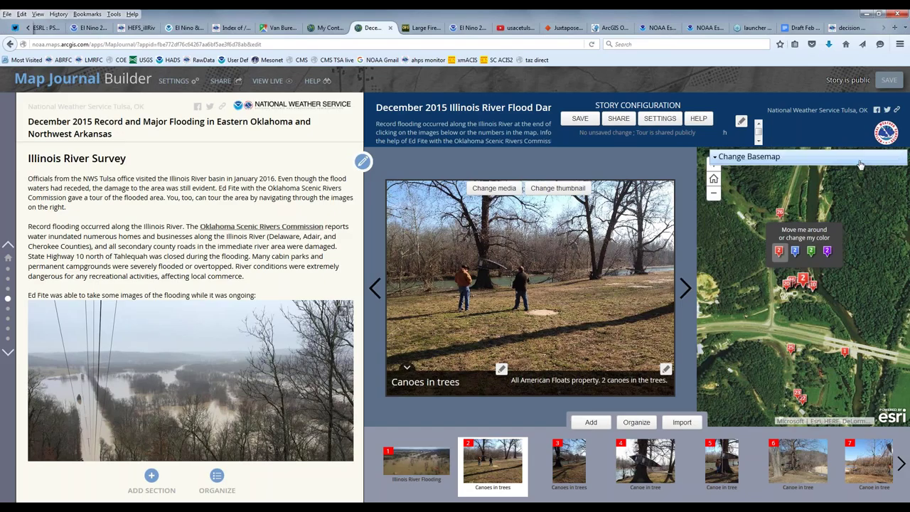
{"action": "left_click", "coordinate": [860, 162]}
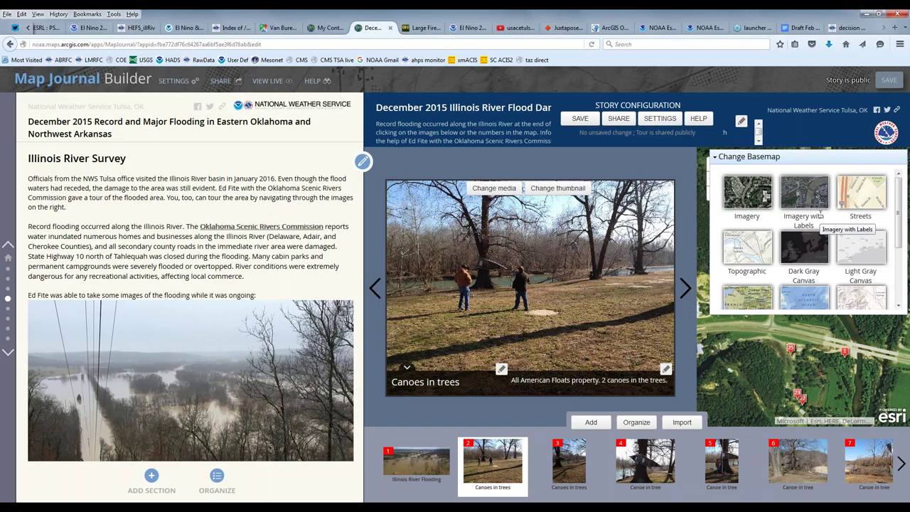
{"action": "left_click", "coordinate": [755, 158]}
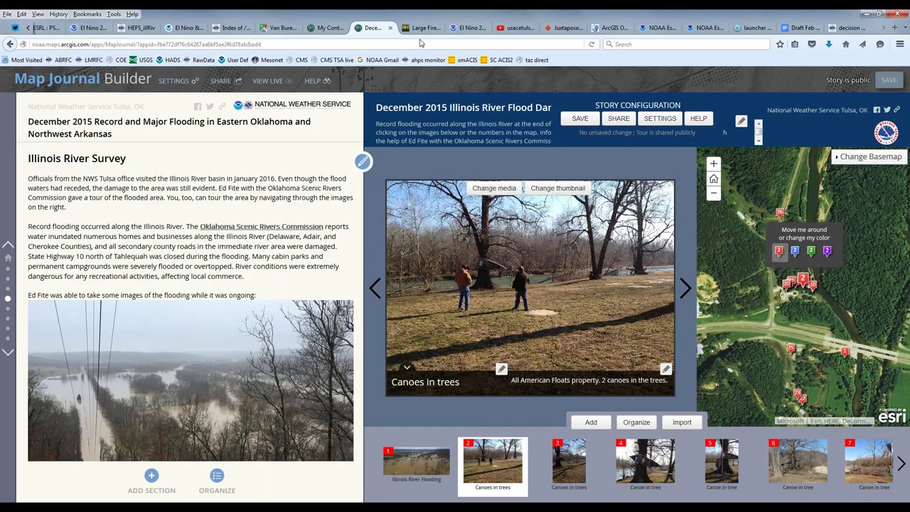
Step: Open the 2015 December Record Flooding web map from My Content in the map viewer
{"action": "left_click", "coordinate": [326, 28]}
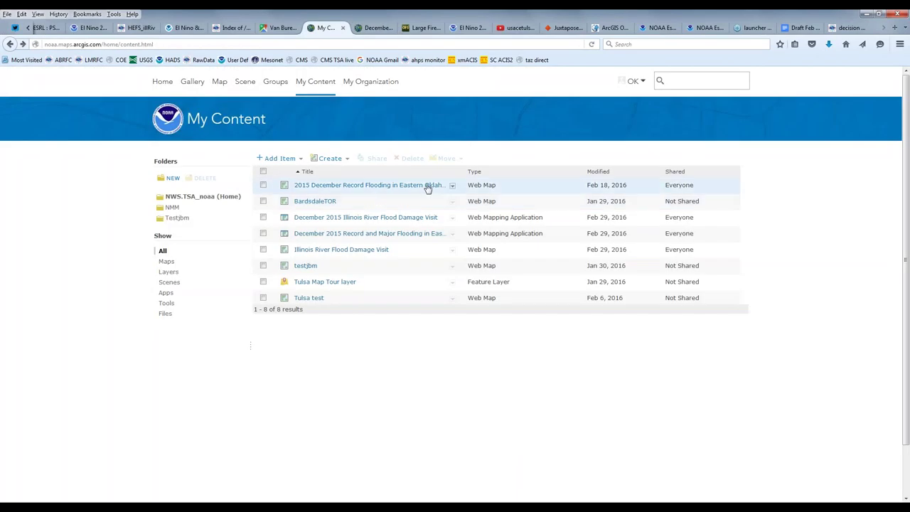
{"action": "left_click", "coordinate": [453, 186]}
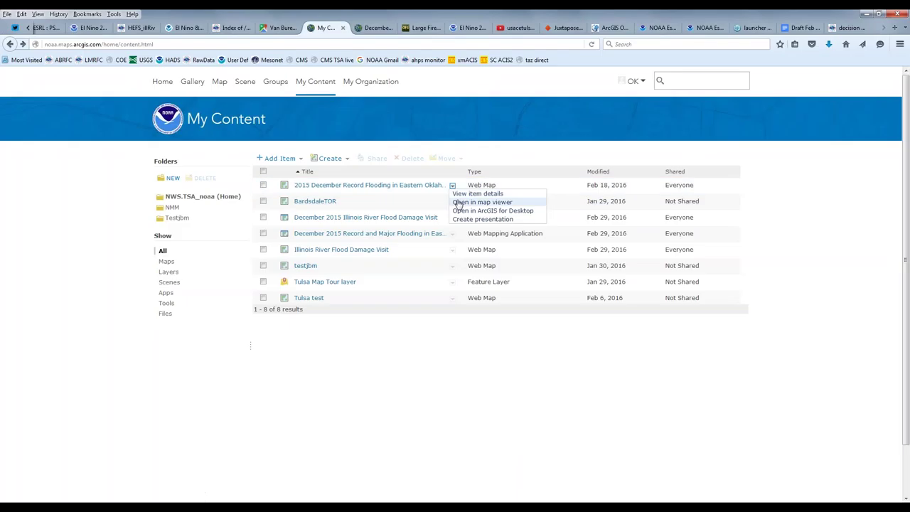
{"action": "left_click", "coordinate": [455, 202]}
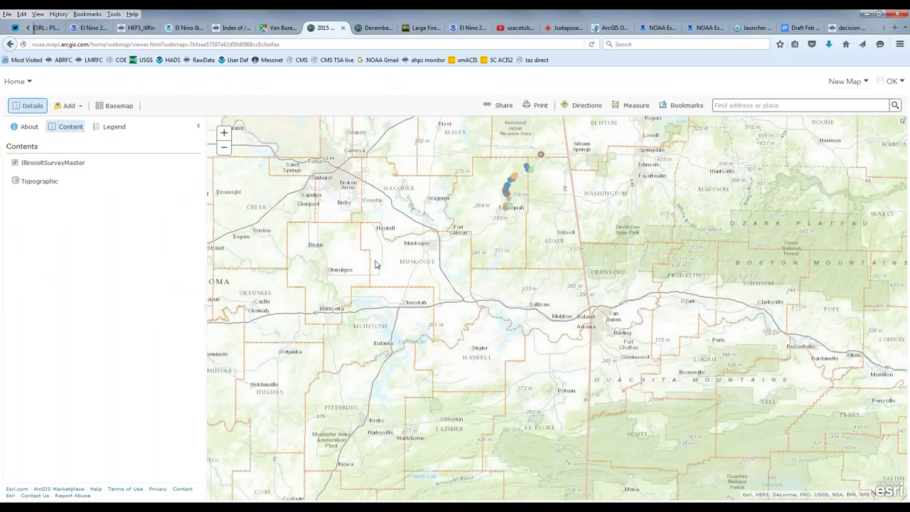
Step: Show the options for adding a layer from the web to the flooding map, and cancel the dialog
{"action": "left_click", "coordinate": [71, 106]}
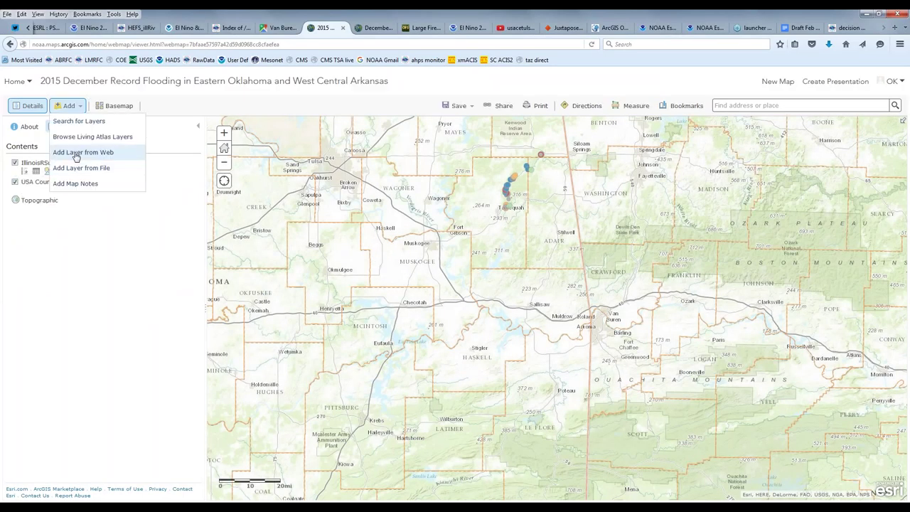
{"action": "left_click", "coordinate": [76, 154]}
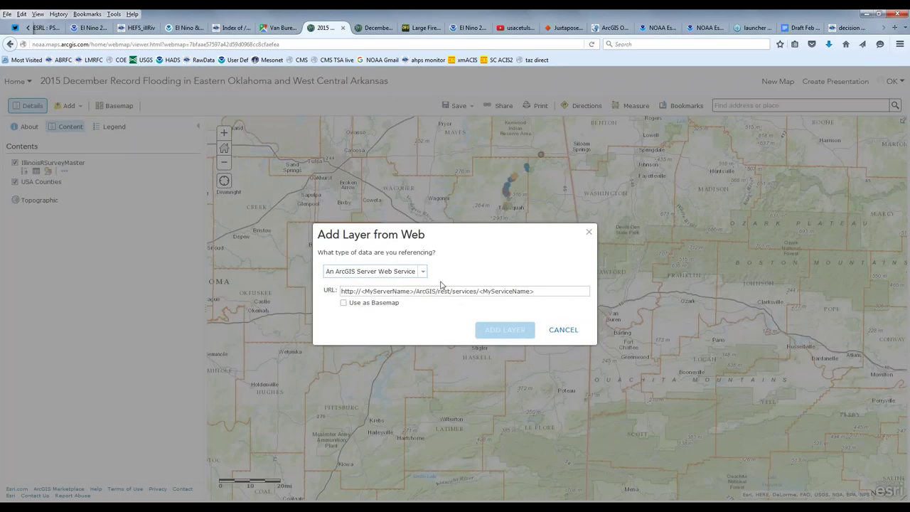
{"action": "left_click", "coordinate": [563, 330]}
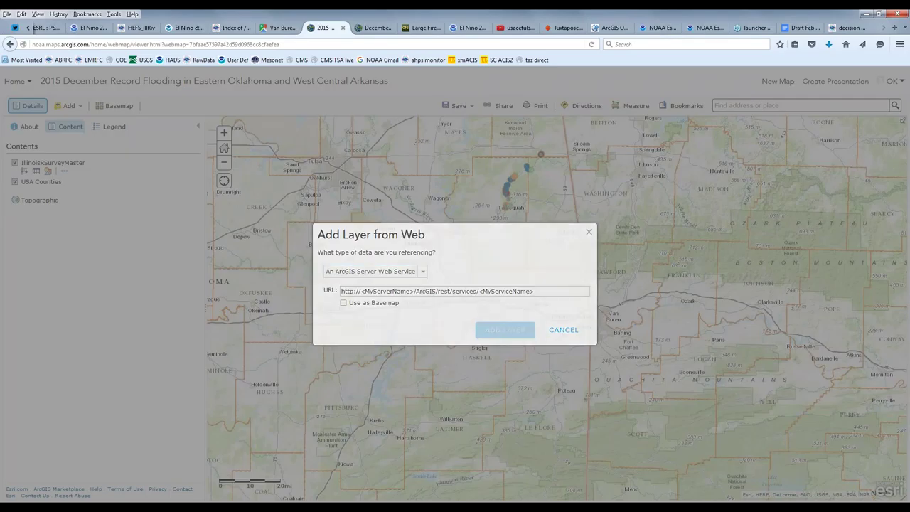
Step: Search ArcGIS Online for "world transporation" layers within the map area, and repeat the search without the map area limit
{"action": "left_click", "coordinate": [71, 106]}
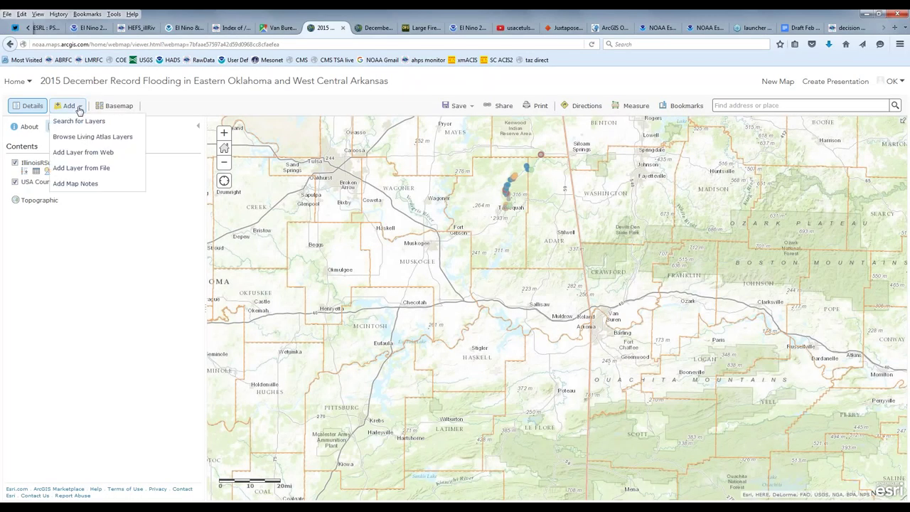
{"action": "left_click", "coordinate": [79, 122]}
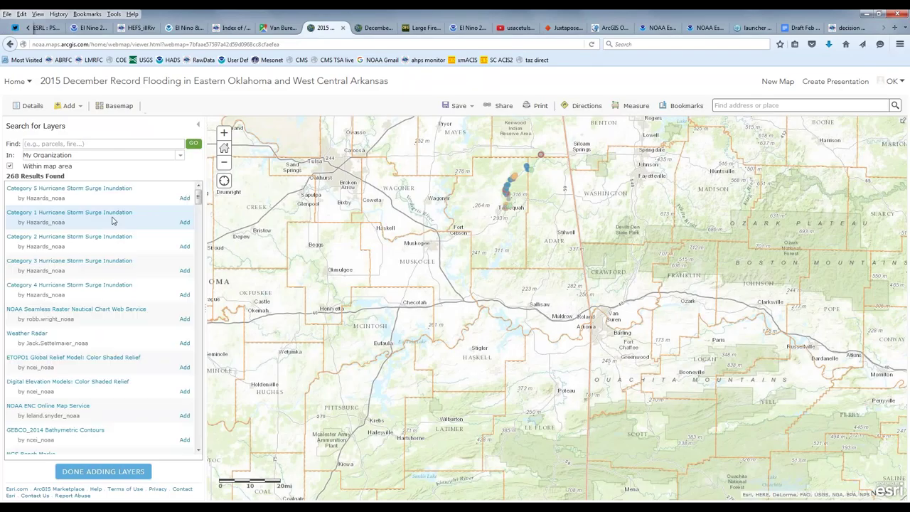
{"action": "left_click", "coordinate": [121, 143]}
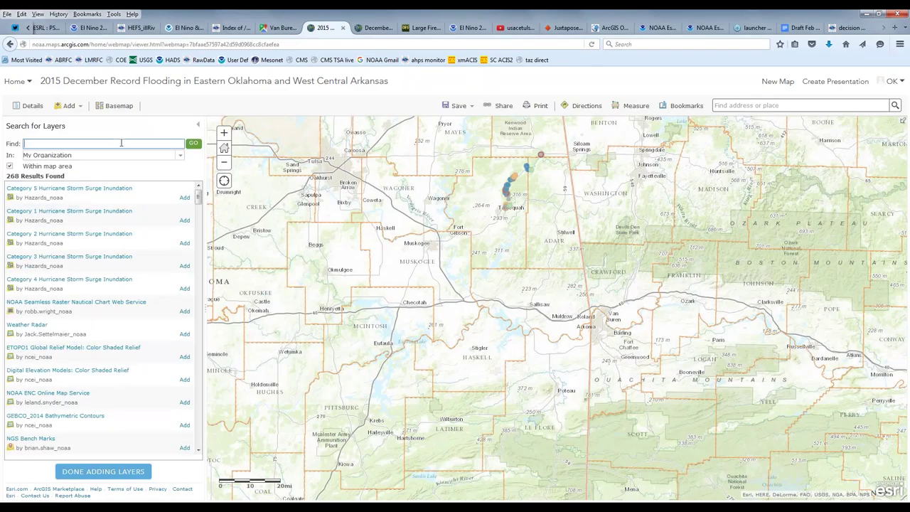
{"action": "type", "text": "world transporation"}
{"action": "left_click", "coordinate": [180, 155]}
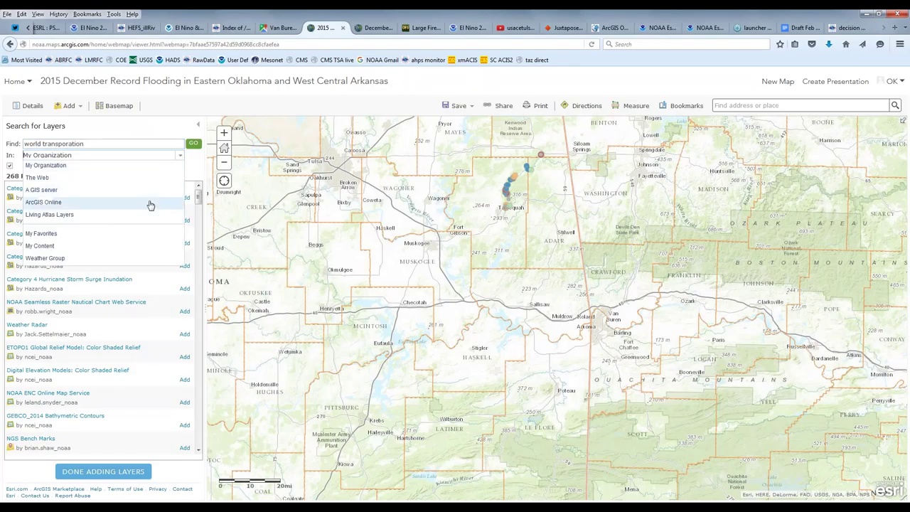
{"action": "left_click", "coordinate": [149, 203]}
{"action": "left_click", "coordinate": [193, 145]}
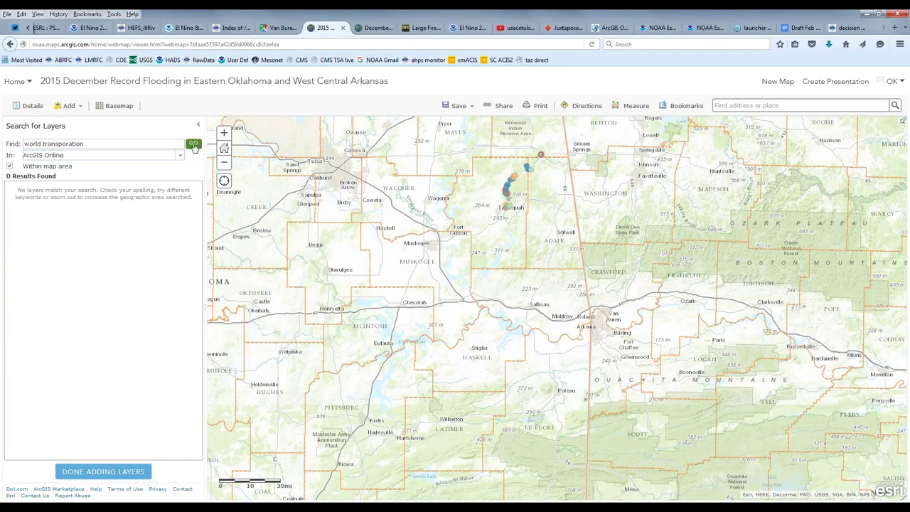
{"action": "left_click", "coordinate": [11, 167]}
{"action": "left_click", "coordinate": [194, 146]}
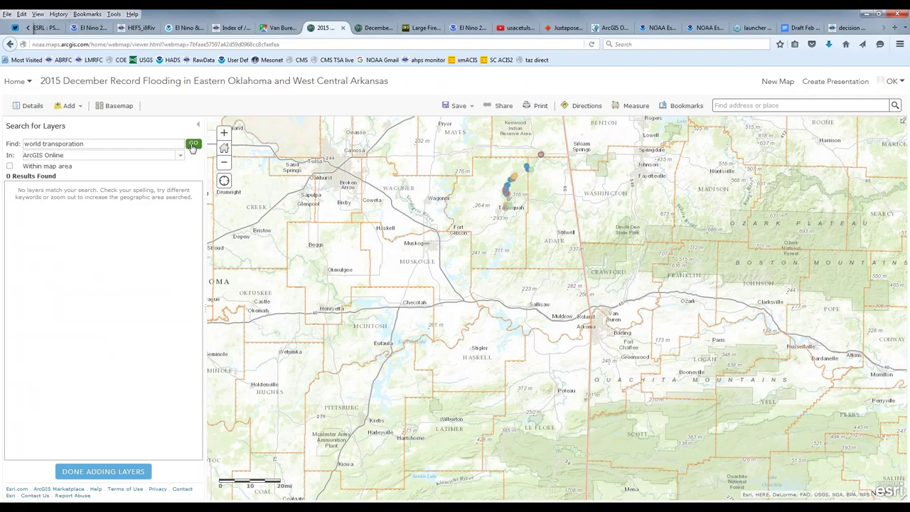
Step: Search ArcGIS Online for "world transportation" layers, and add Esri's World Transportation layer to the flooding map
{"action": "left_click", "coordinate": [92, 144]}
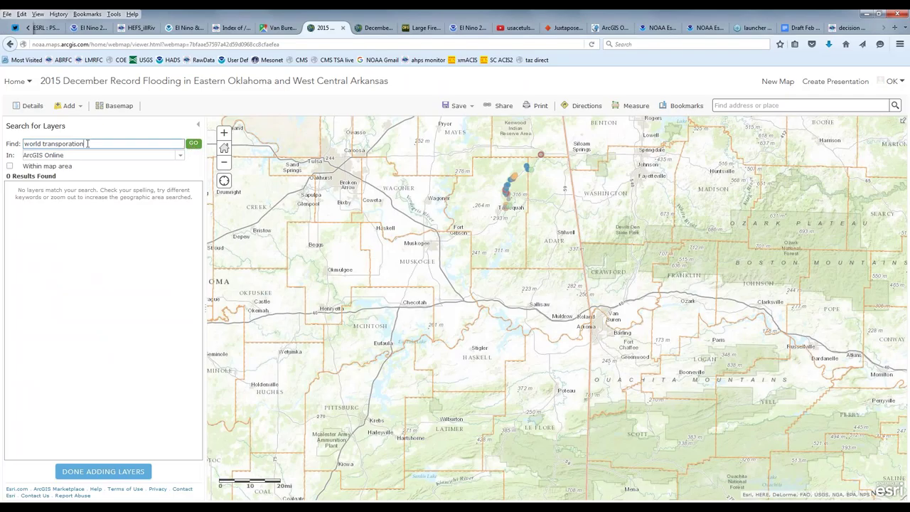
{"action": "key", "text": "BackSpace"}
{"action": "key", "text": "BackSpace"}
{"action": "key", "text": "BackSpace"}
{"action": "key", "text": "BackSpace"}
{"action": "type", "text": "ta"}
{"action": "key", "text": "BackSpace"}
{"action": "key", "text": "BackSpace"}
{"action": "key", "text": "BackSpace"}
{"action": "key", "text": "BackSpace"}
{"action": "type", "text": "rtaion"}
{"action": "key", "text": "BackSpace"}
{"action": "key", "text": "BackSpace"}
{"action": "key", "text": "BackSpace"}
{"action": "type", "text": "ta"}
{"action": "key", "text": "BackSpace"}
{"action": "type", "text": "ion"}
{"action": "left_click", "coordinate": [190, 145]}
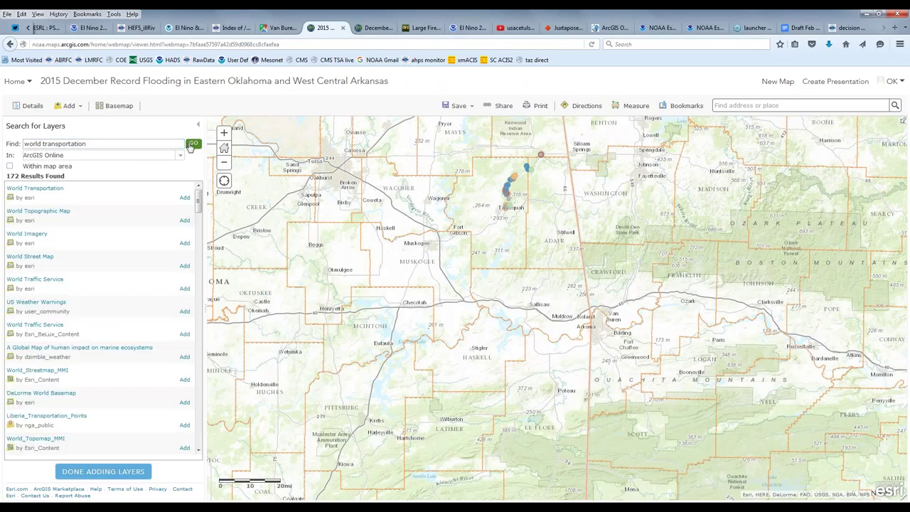
{"action": "left_click", "coordinate": [185, 198]}
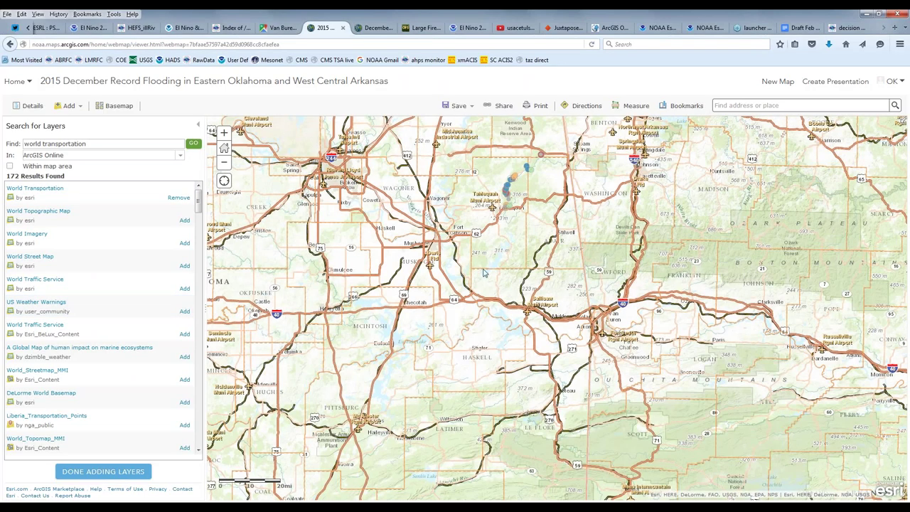
{"action": "left_click", "coordinate": [128, 478]}
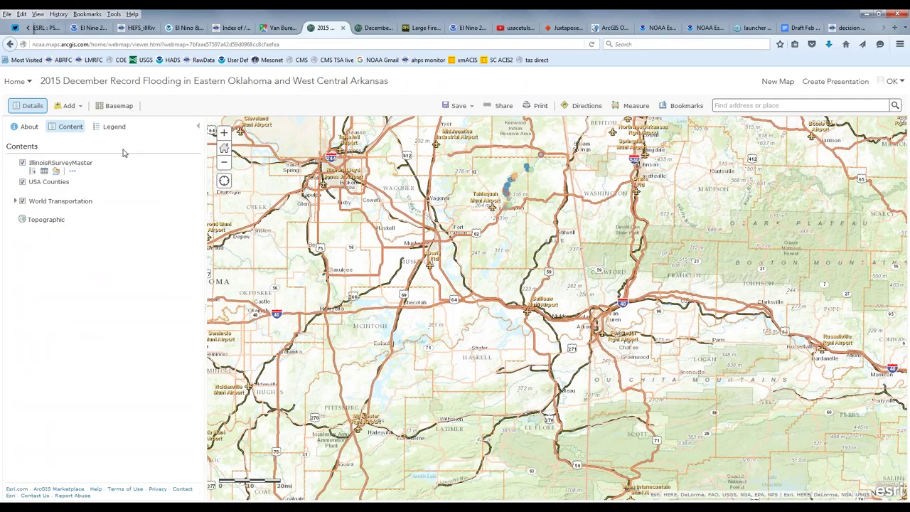
Step: Switch the flooding map's basemap to Imagery with Labels and inspect the roads and survey points near Tahlequah up close
{"action": "left_click", "coordinate": [116, 106]}
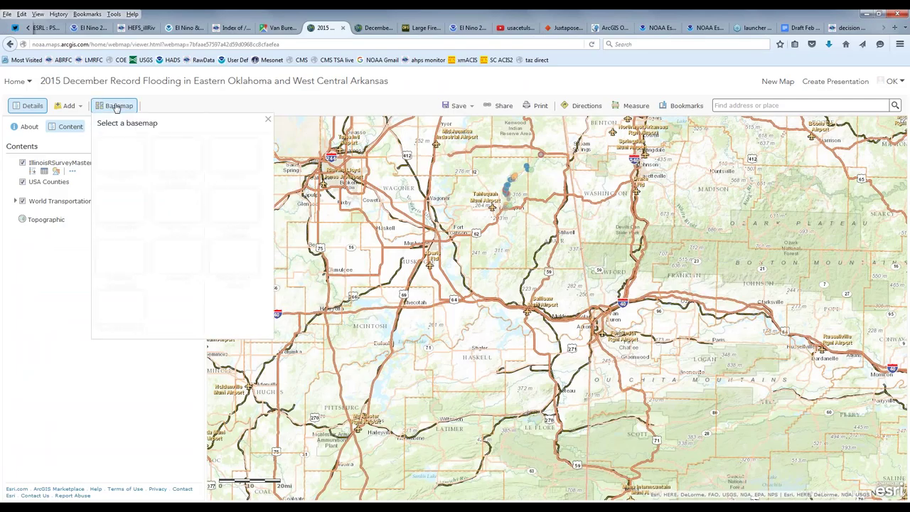
{"action": "left_click", "coordinate": [116, 106]}
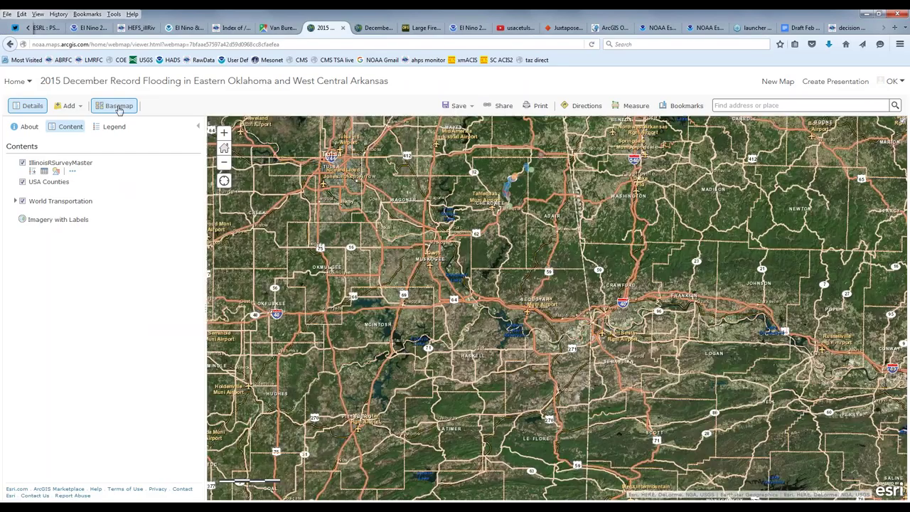
{"action": "left_click", "coordinate": [117, 106]}
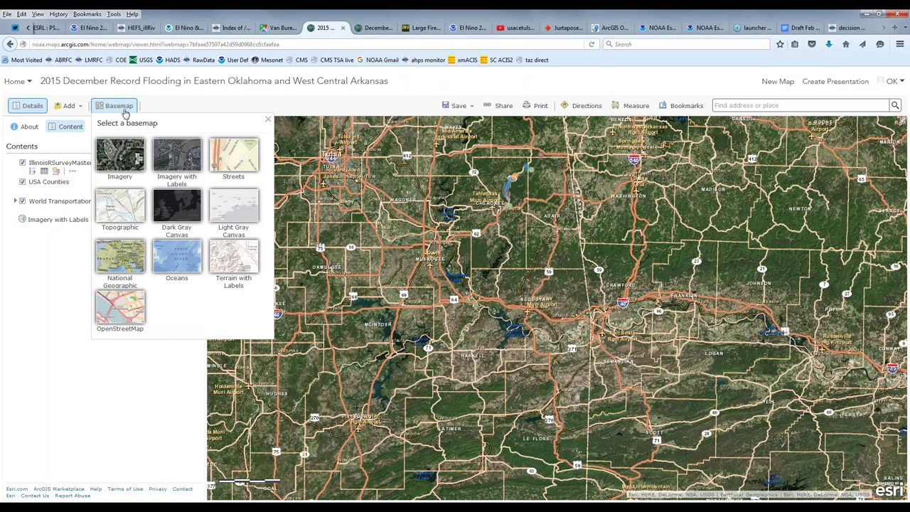
{"action": "left_click", "coordinate": [175, 169]}
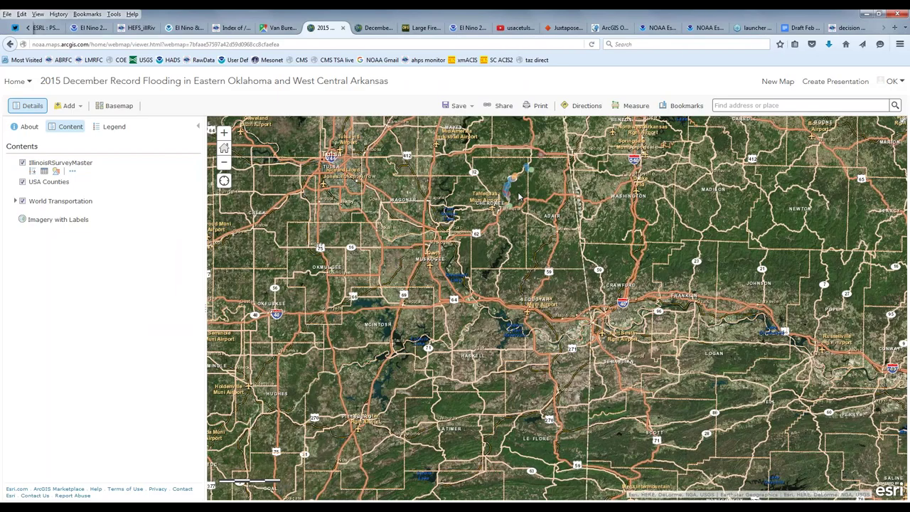
{"action": "scroll", "coordinate": [520, 196], "scroll_direction": "up", "scroll_amount": 3}
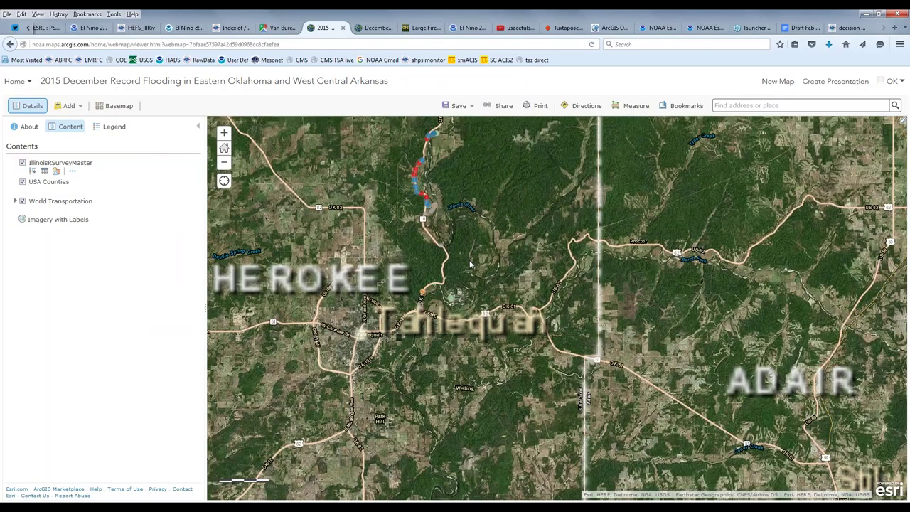
{"action": "scroll", "coordinate": [439, 303], "scroll_direction": "up", "scroll_amount": 2}
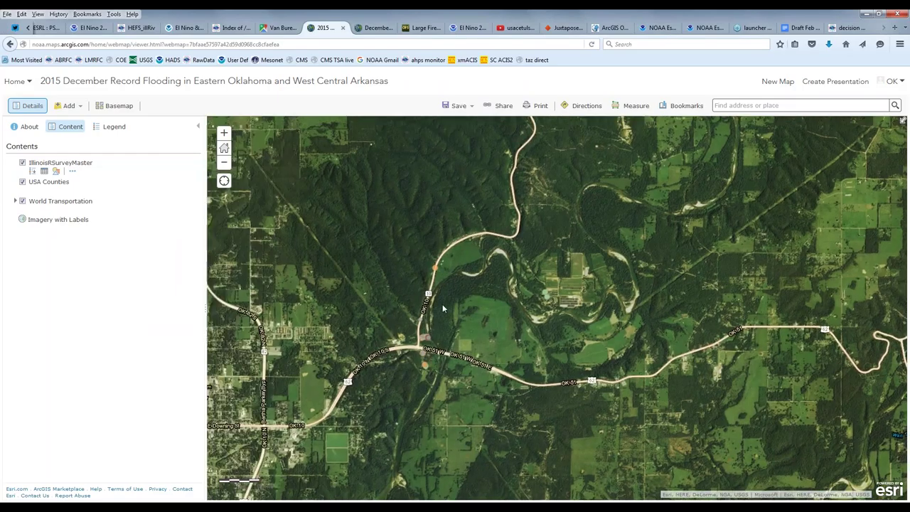
{"action": "scroll", "coordinate": [451, 307], "scroll_direction": "up", "scroll_amount": 1}
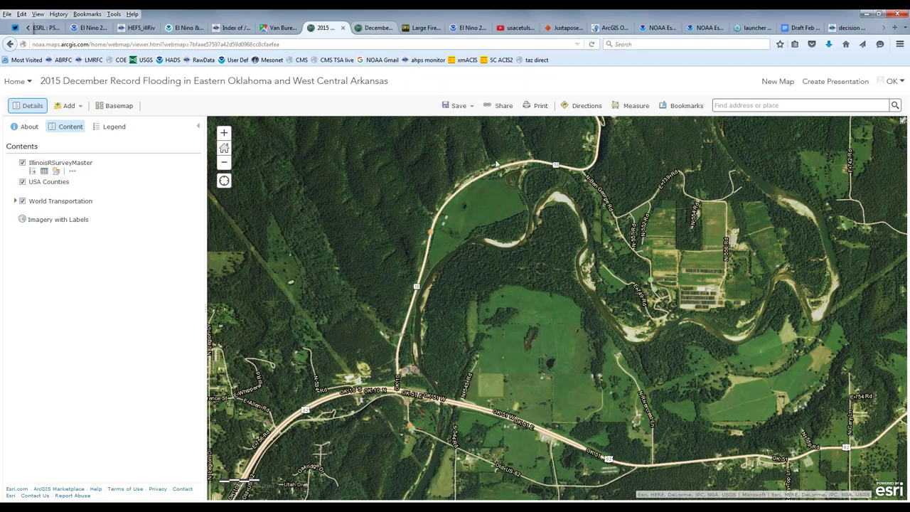
Step: In the Map Journal Builder, show the River Flooding Summary section's custom map content options, and cancel without saving
{"action": "key", "text": "ctrl+Tab"}
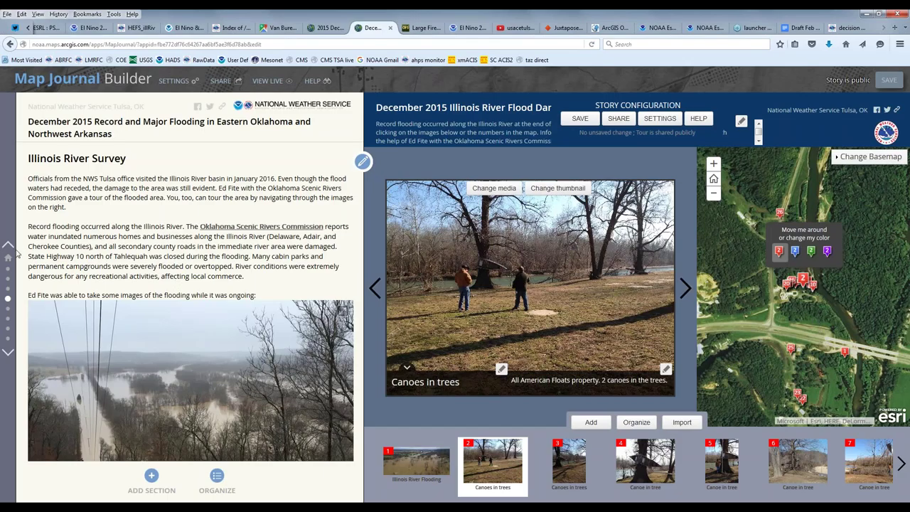
{"action": "left_click", "coordinate": [8, 292]}
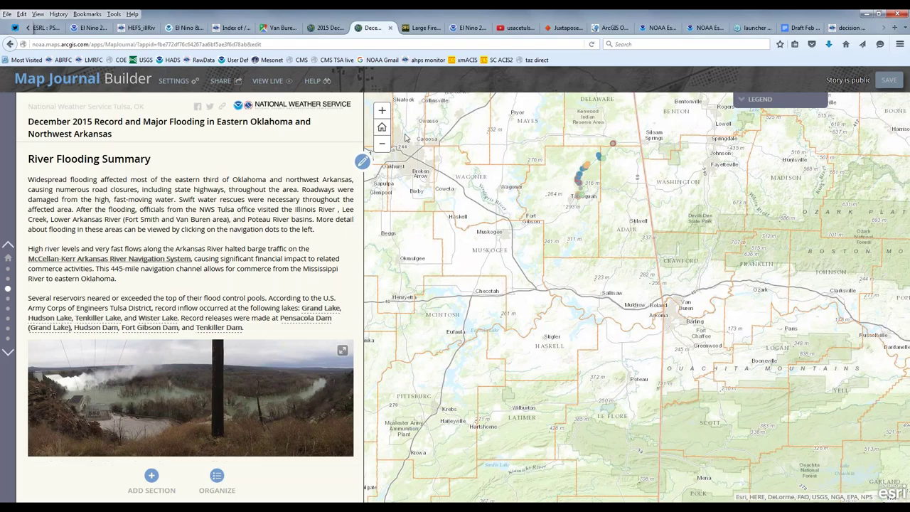
{"action": "left_click", "coordinate": [363, 163]}
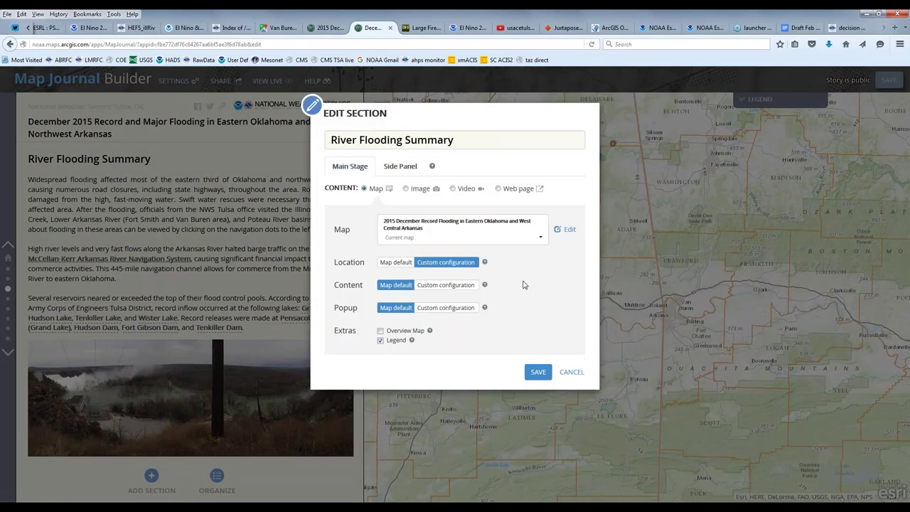
{"action": "left_click", "coordinate": [455, 286]}
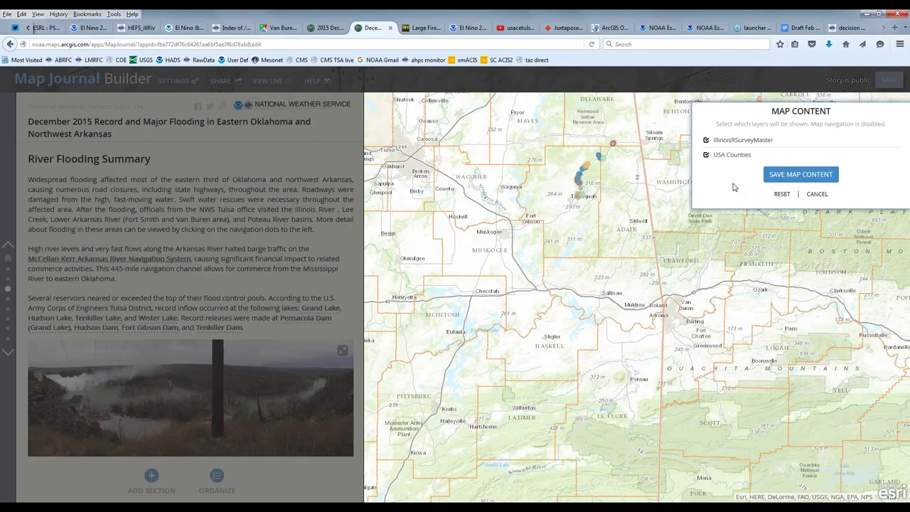
{"action": "left_click", "coordinate": [817, 195]}
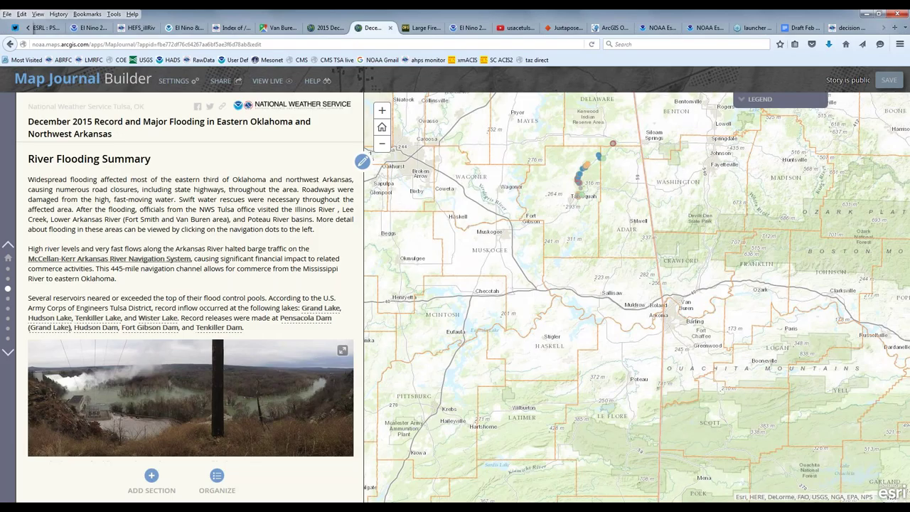
Step: Collapse the legend of the February 15, 2016 Central Mississippi Tornadoes story map and review the event overview text
{"action": "mouse_move", "coordinate": [248, 507]}
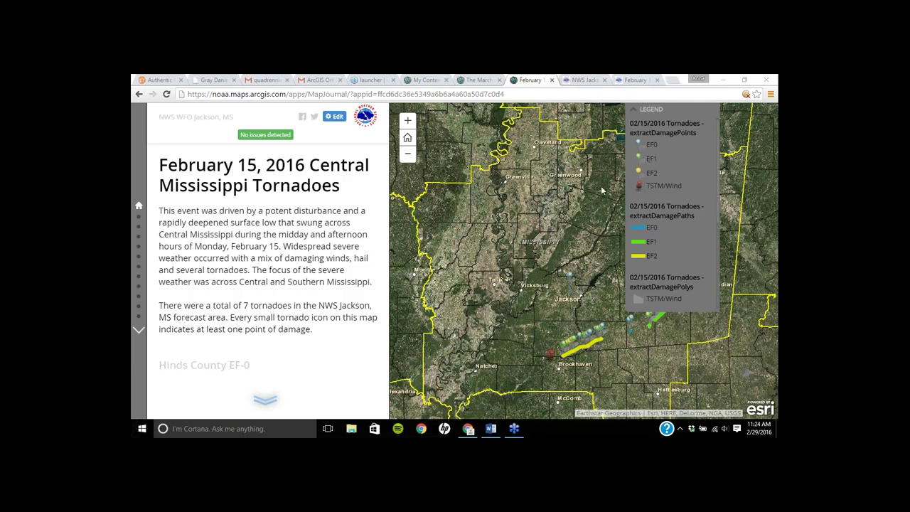
{"action": "left_click", "coordinate": [652, 114]}
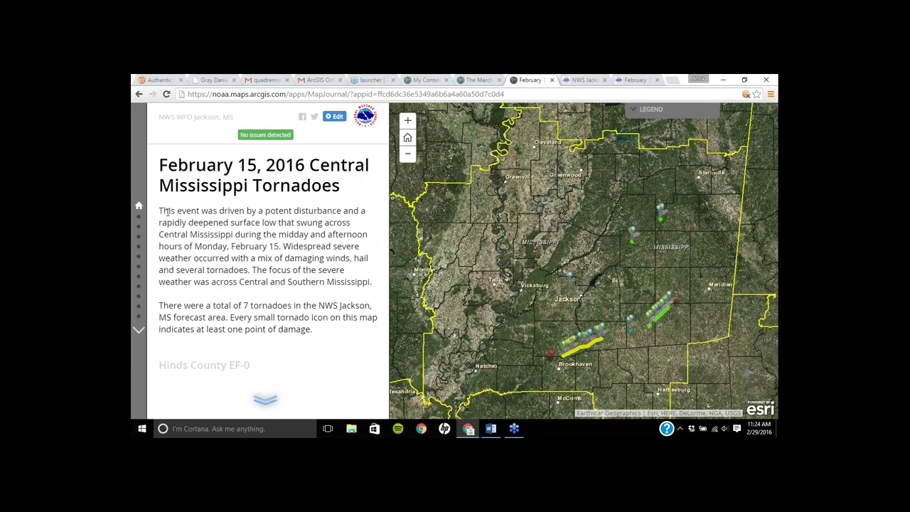
{"action": "left_click_drag", "start_coordinate": [160, 210], "coordinate": [371, 282]}
{"action": "left_click", "coordinate": [370, 277]}
{"action": "scroll", "coordinate": [299, 260], "scroll_direction": "down", "scroll_amount": 1}
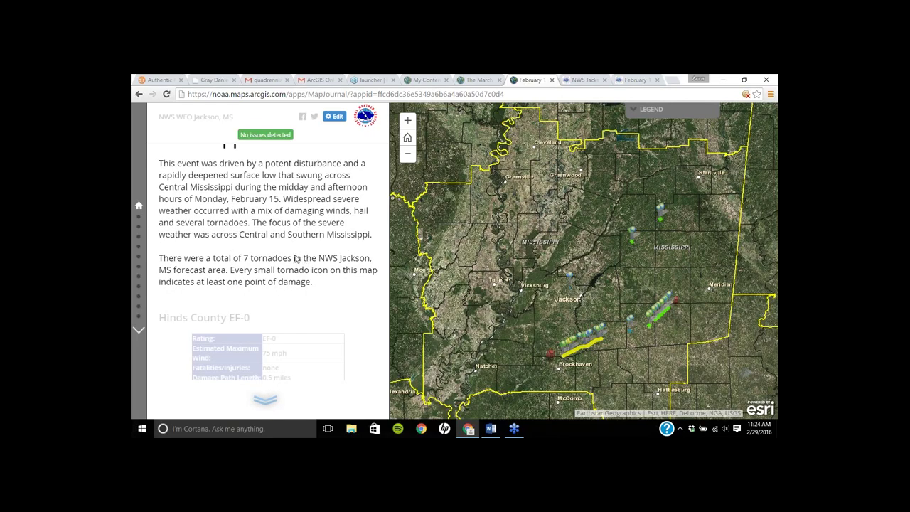
Step: Go to the Hinds County EF-0 section and review its rating table, summary and radar images
{"action": "scroll", "coordinate": [294, 260], "scroll_direction": "down", "scroll_amount": 2}
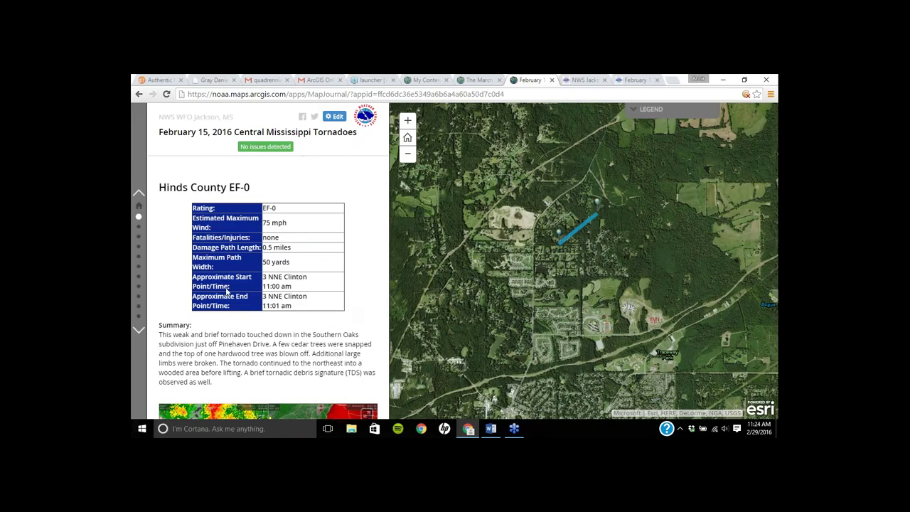
{"action": "scroll", "coordinate": [281, 235], "scroll_direction": "down", "scroll_amount": 2}
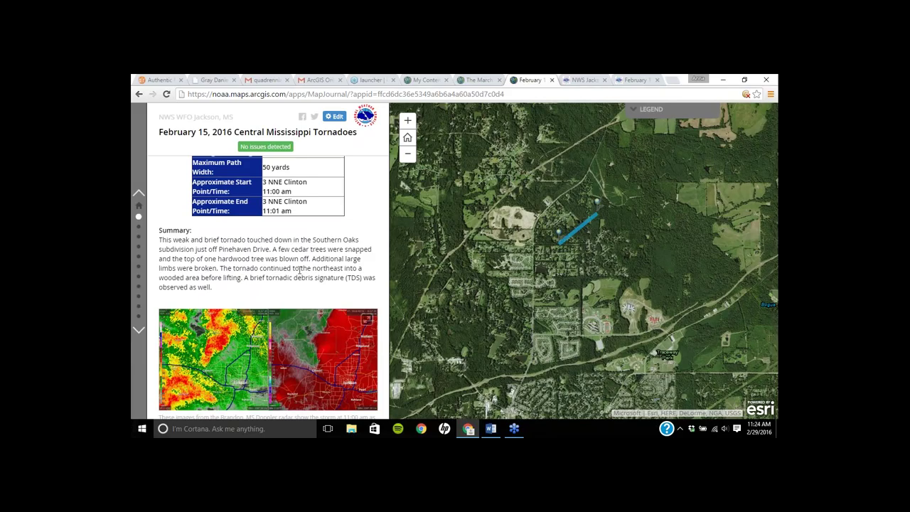
{"action": "scroll", "coordinate": [281, 278], "scroll_direction": "up", "scroll_amount": 1}
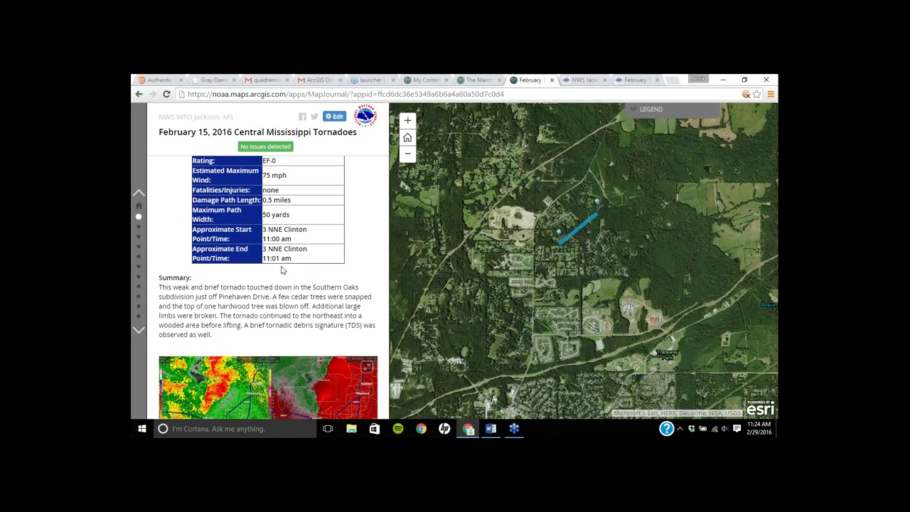
{"action": "scroll", "coordinate": [283, 274], "scroll_direction": "down", "scroll_amount": 1}
{"action": "scroll", "coordinate": [334, 335], "scroll_direction": "down", "scroll_amount": 1}
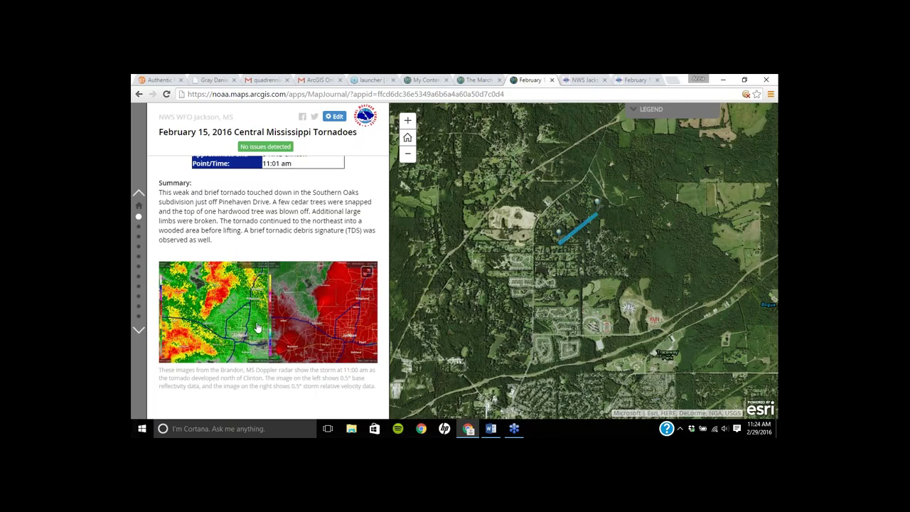
{"action": "scroll", "coordinate": [259, 327], "scroll_direction": "down", "scroll_amount": 1}
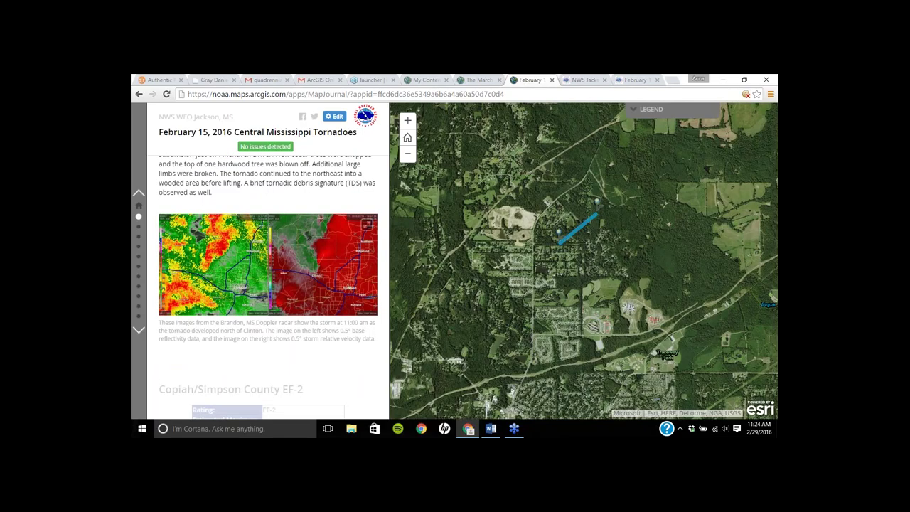
Step: View the Hinds County radar images enlarged, and inspect the damage details at the southwest end of the tornado path
{"action": "left_click", "coordinate": [367, 227]}
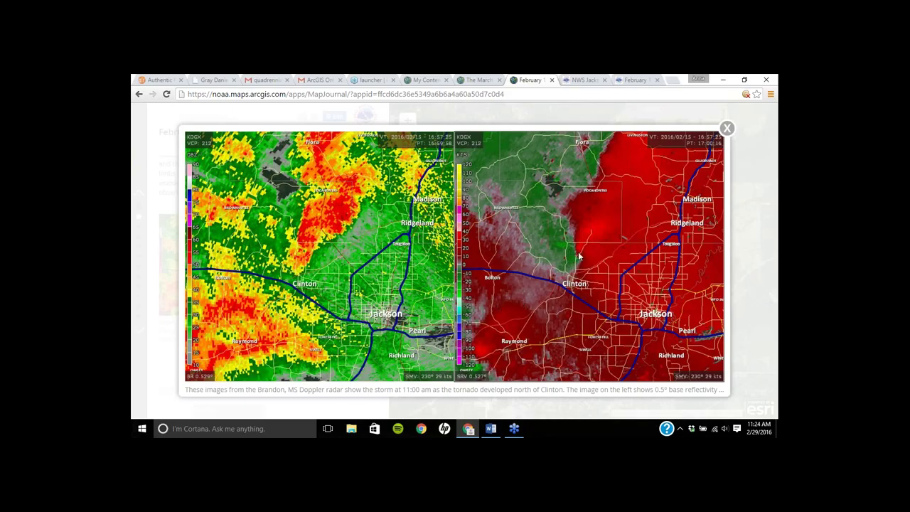
{"action": "left_click", "coordinate": [652, 180]}
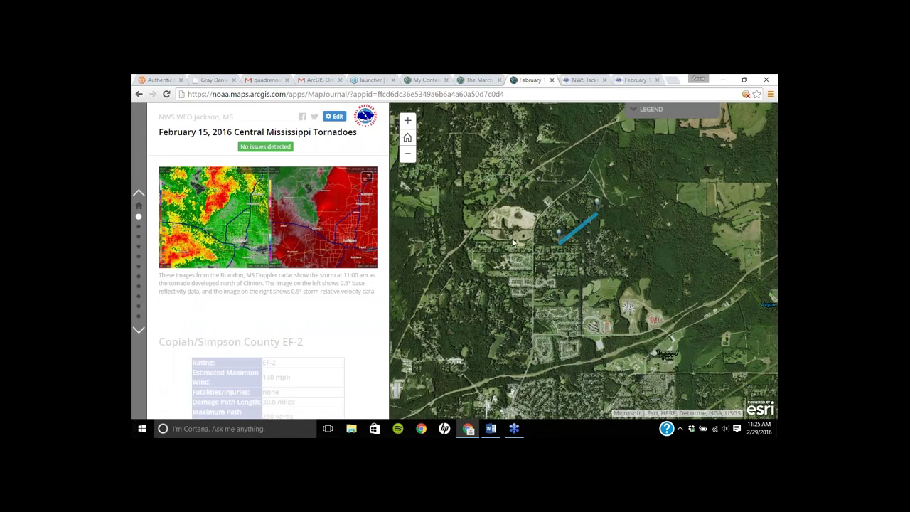
{"action": "left_click", "coordinate": [559, 237]}
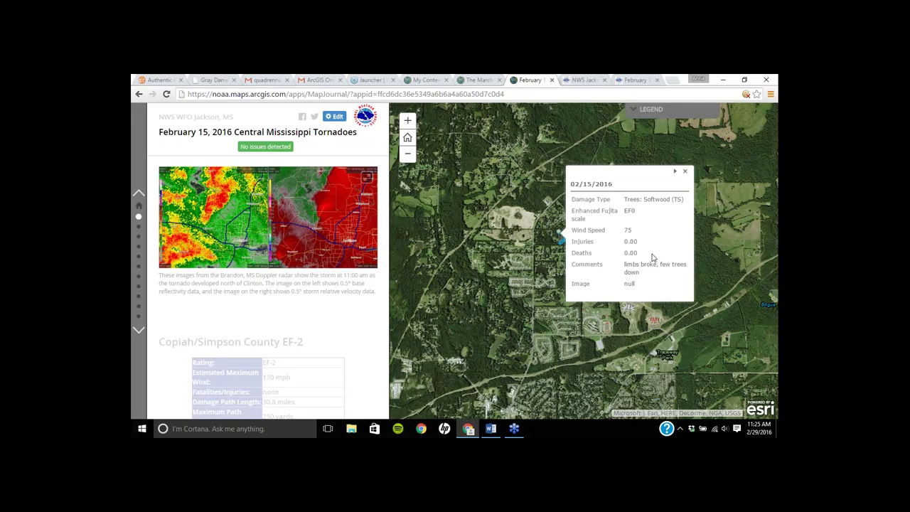
{"action": "left_click", "coordinate": [686, 173]}
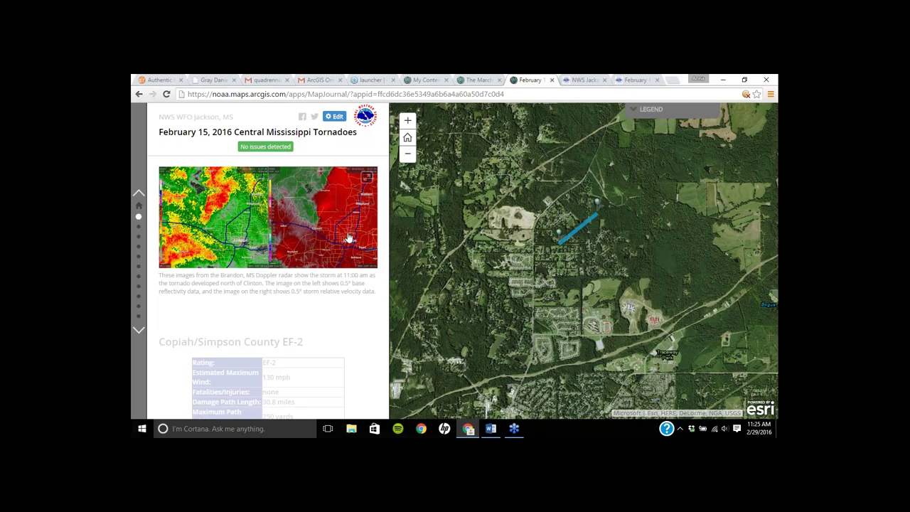
Step: Go to the Copiah/Simpson County EF-2 section and review its rating table, summary, damage photo and radar images
{"action": "scroll", "coordinate": [347, 239], "scroll_direction": "down", "scroll_amount": 1}
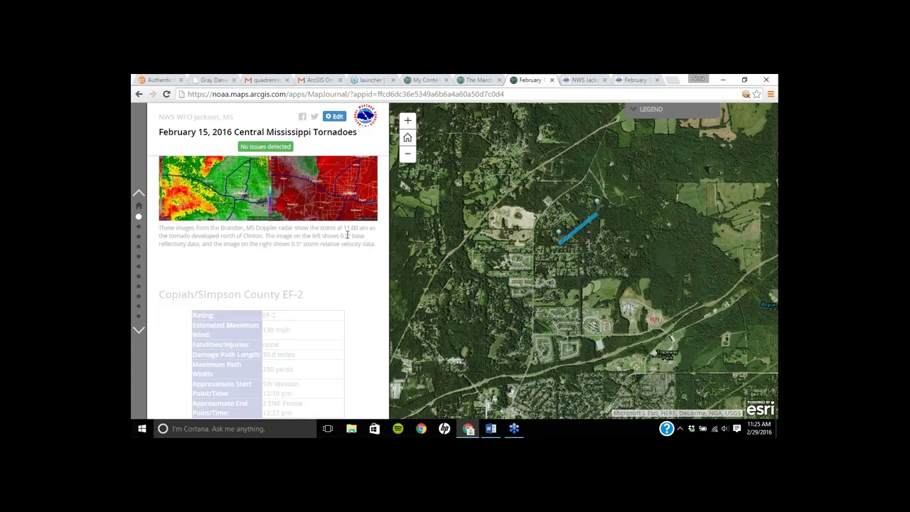
{"action": "scroll", "coordinate": [368, 280], "scroll_direction": "down", "scroll_amount": 1}
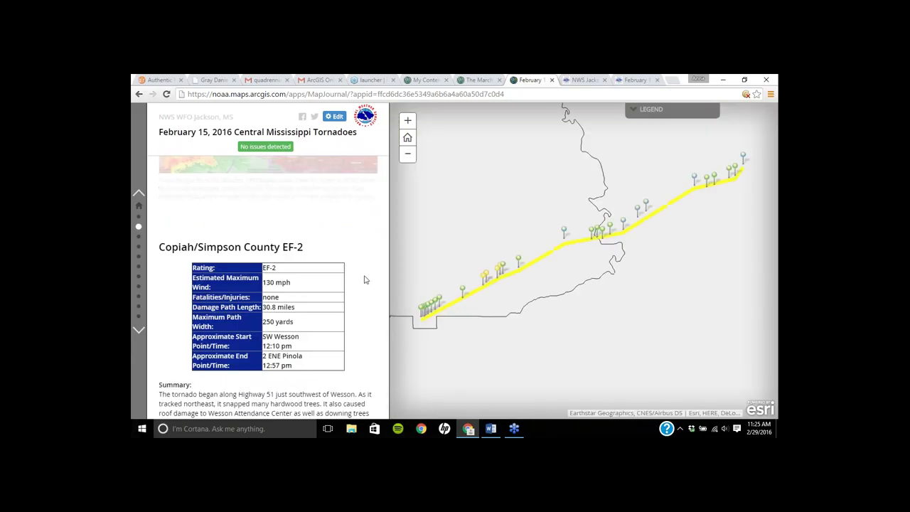
{"action": "scroll", "coordinate": [359, 286], "scroll_direction": "down", "scroll_amount": 2}
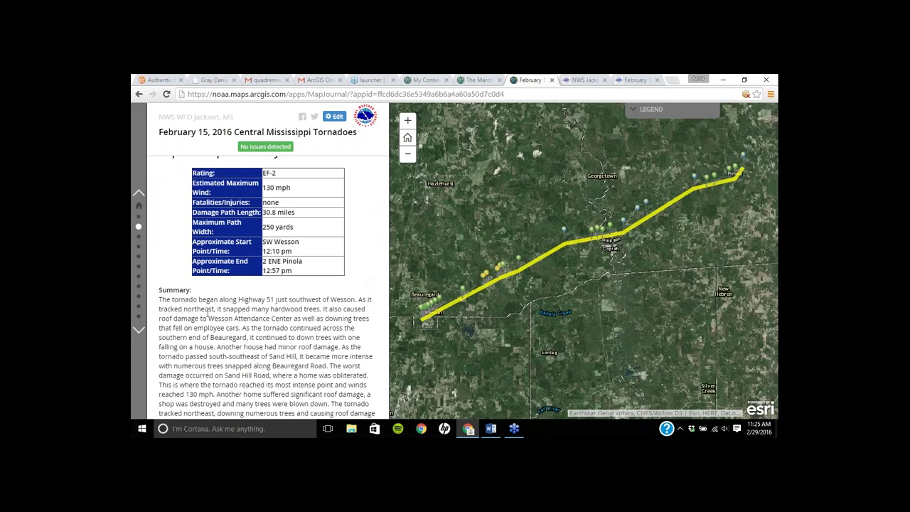
{"action": "scroll", "coordinate": [231, 318], "scroll_direction": "down", "scroll_amount": 6}
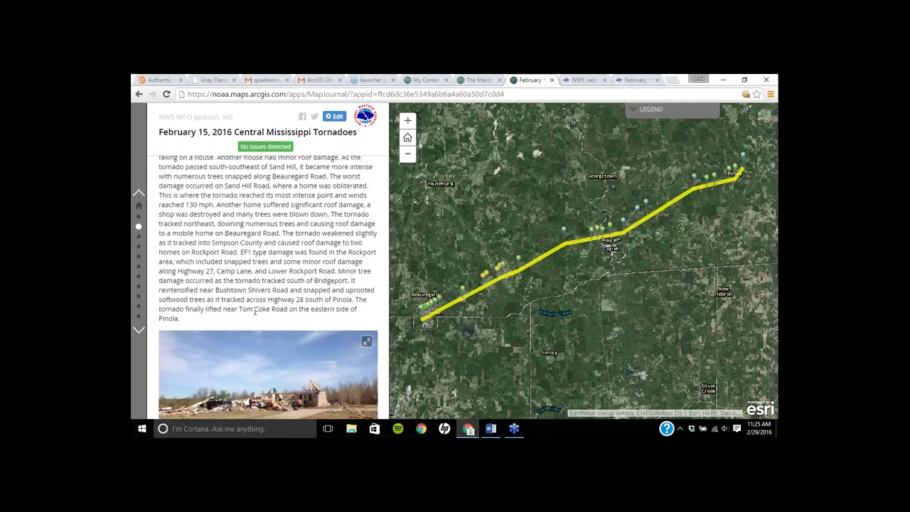
{"action": "scroll", "coordinate": [302, 320], "scroll_direction": "down", "scroll_amount": 1}
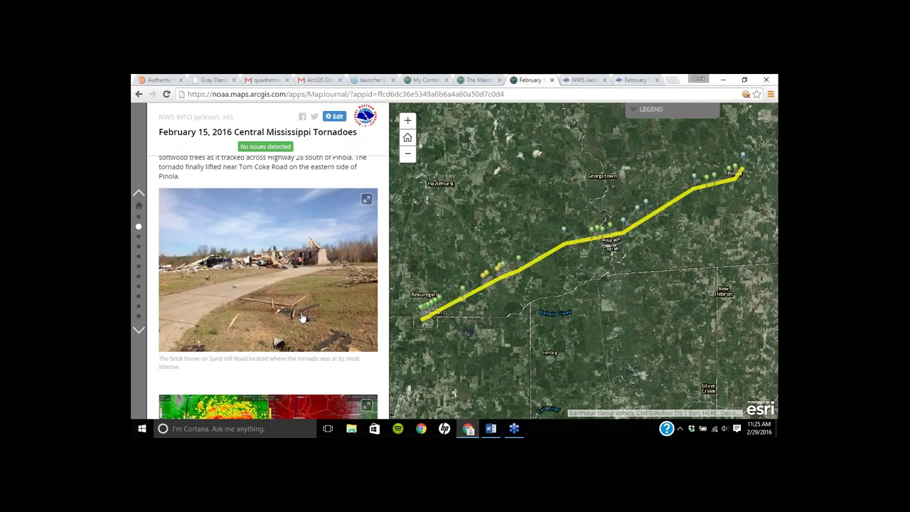
{"action": "scroll", "coordinate": [357, 327], "scroll_direction": "down", "scroll_amount": 2}
{"action": "scroll", "coordinate": [381, 292], "scroll_direction": "up", "scroll_amount": 1}
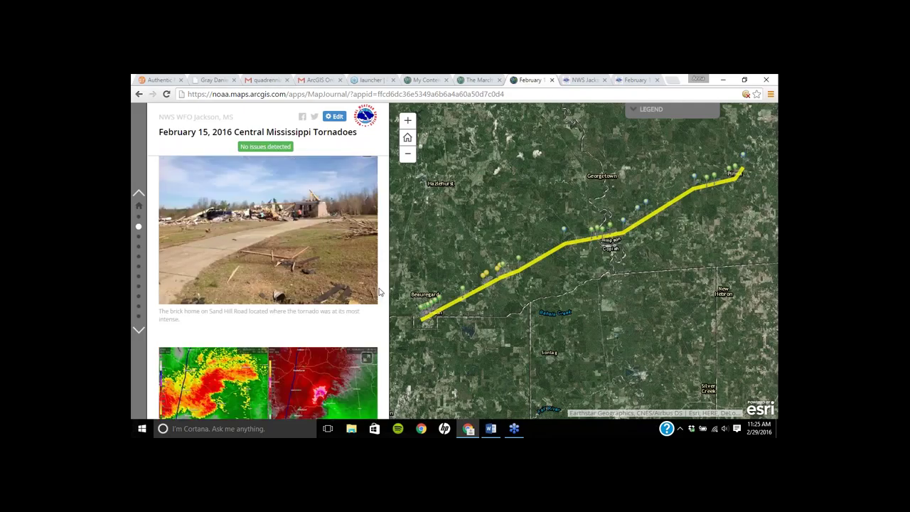
{"action": "scroll", "coordinate": [379, 294], "scroll_direction": "down", "scroll_amount": 1}
{"action": "scroll", "coordinate": [379, 296], "scroll_direction": "down", "scroll_amount": 3}
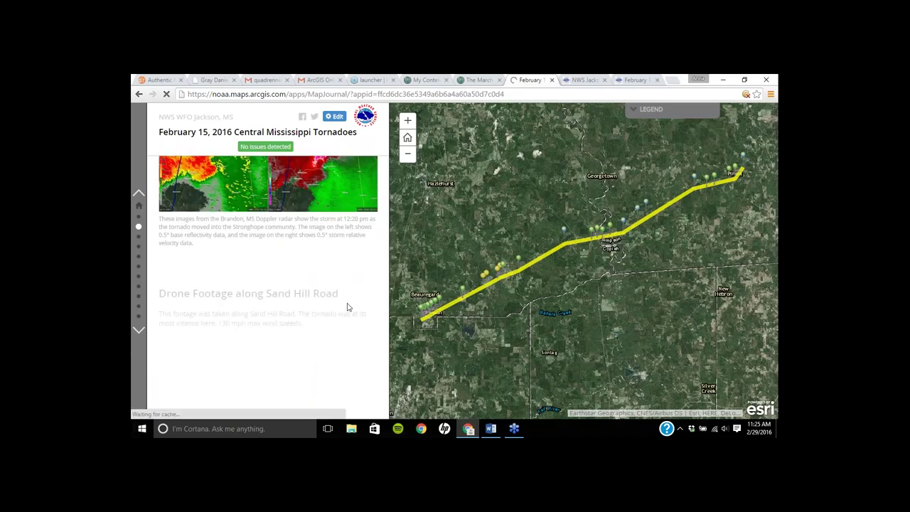
Step: Go to the Drone Footage along Sand Hill Road section and play its first drone video
{"action": "scroll", "coordinate": [348, 307], "scroll_direction": "down", "scroll_amount": 1}
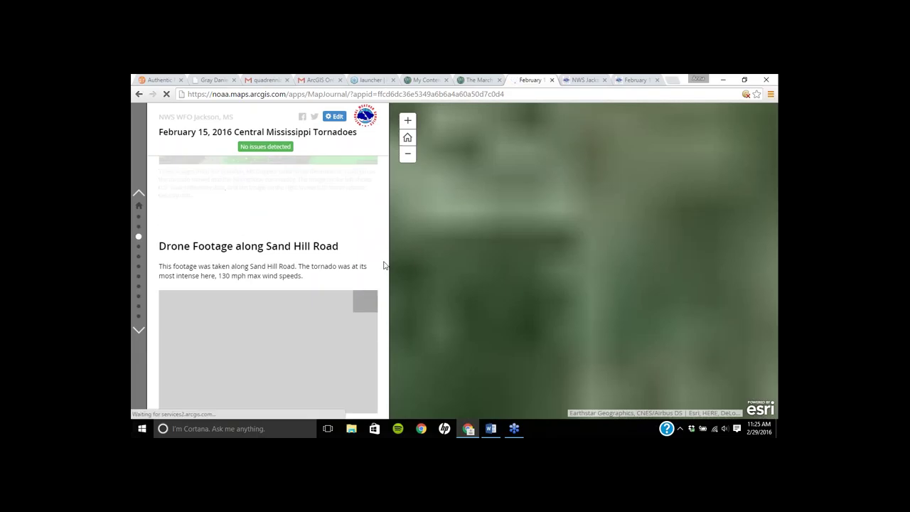
{"action": "scroll", "coordinate": [383, 265], "scroll_direction": "down", "scroll_amount": 1}
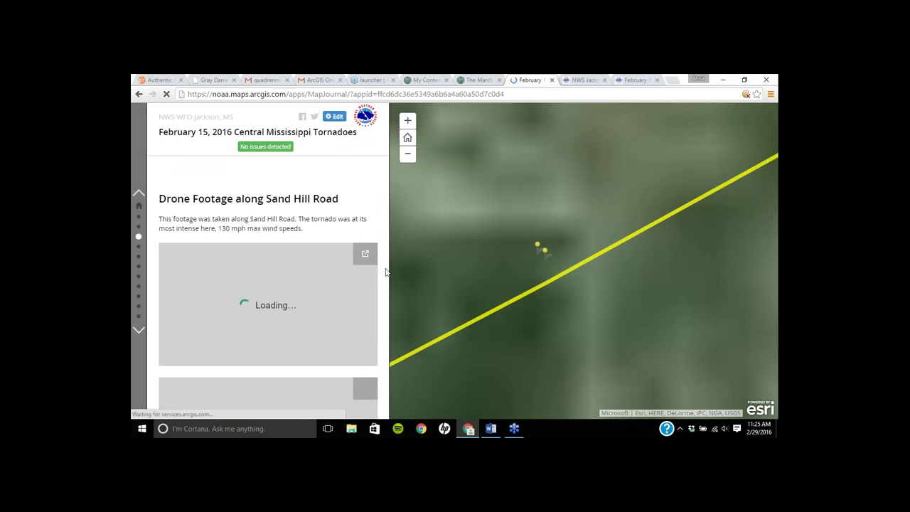
{"action": "scroll", "coordinate": [384, 267], "scroll_direction": "down", "scroll_amount": 2}
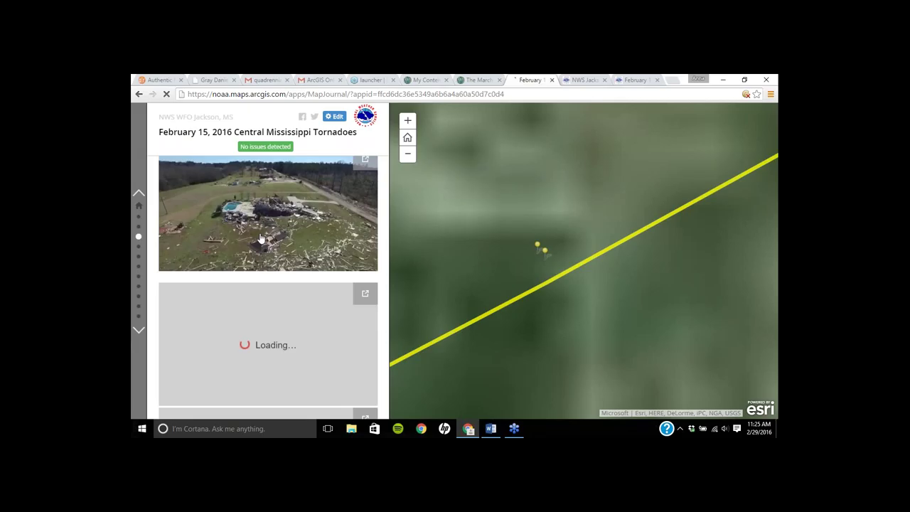
{"action": "scroll", "coordinate": [311, 192], "scroll_direction": "down", "scroll_amount": 1}
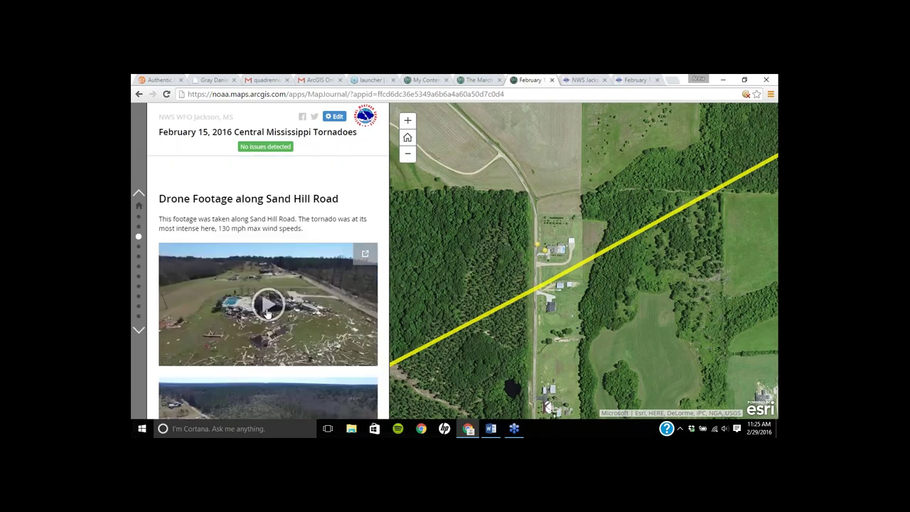
{"action": "left_click", "coordinate": [268, 313]}
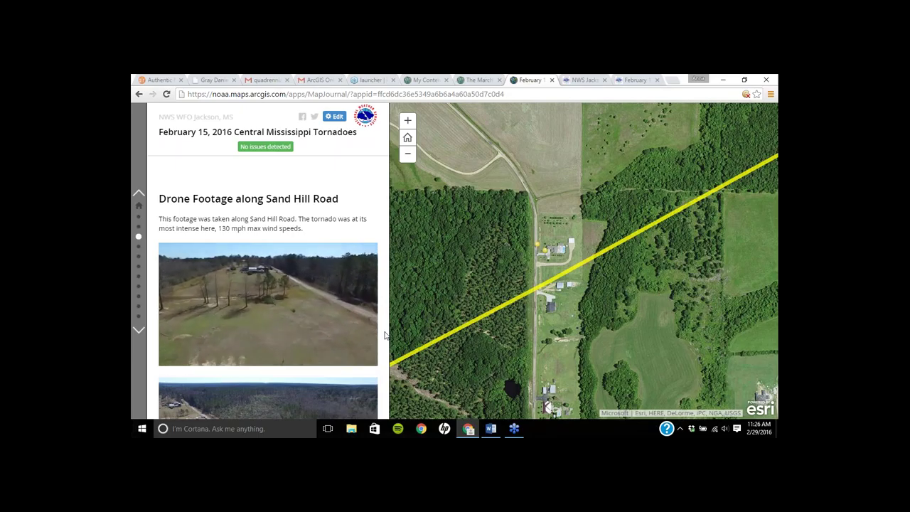
Step: View the remaining Sand Hill Road footage and review the Leake County EF-1 section's rating table, summary and damage photo
{"action": "scroll", "coordinate": [384, 334], "scroll_direction": "down", "scroll_amount": 1}
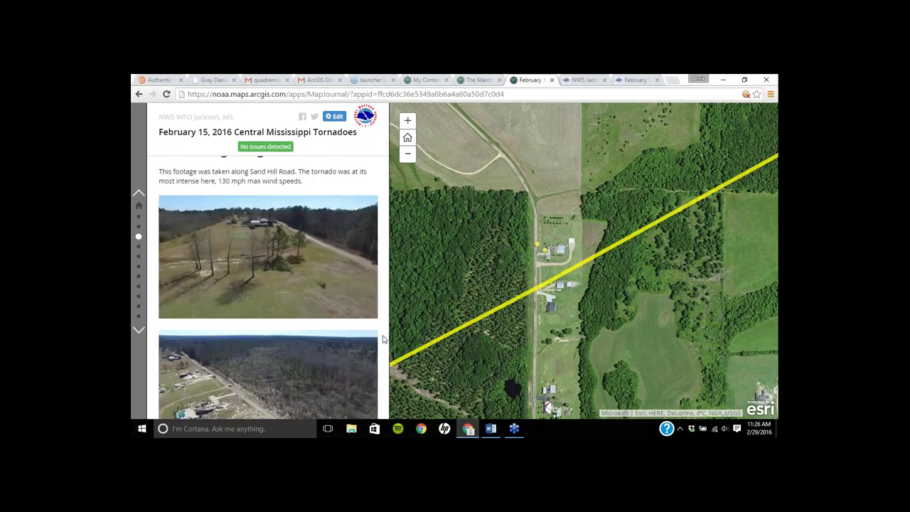
{"action": "scroll", "coordinate": [384, 344], "scroll_direction": "down", "scroll_amount": 2}
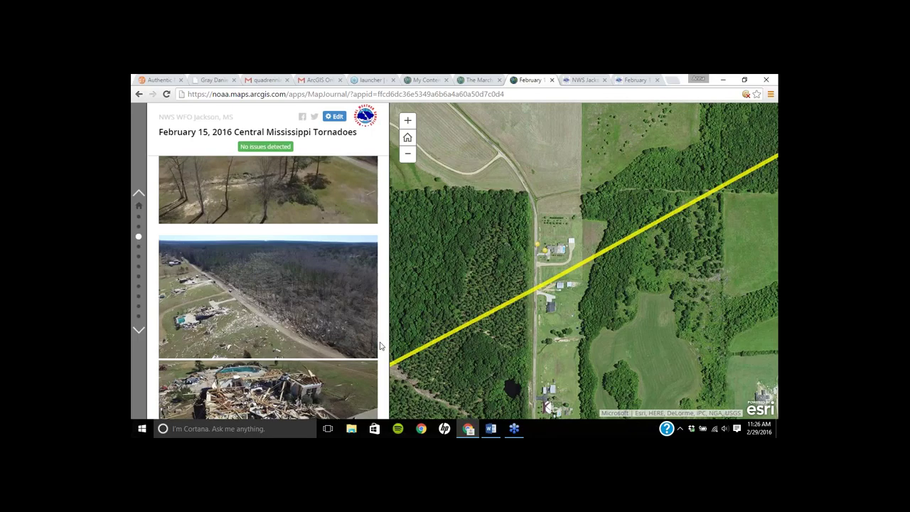
{"action": "scroll", "coordinate": [386, 336], "scroll_direction": "down", "scroll_amount": 4}
{"action": "scroll", "coordinate": [384, 338], "scroll_direction": "down", "scroll_amount": 1}
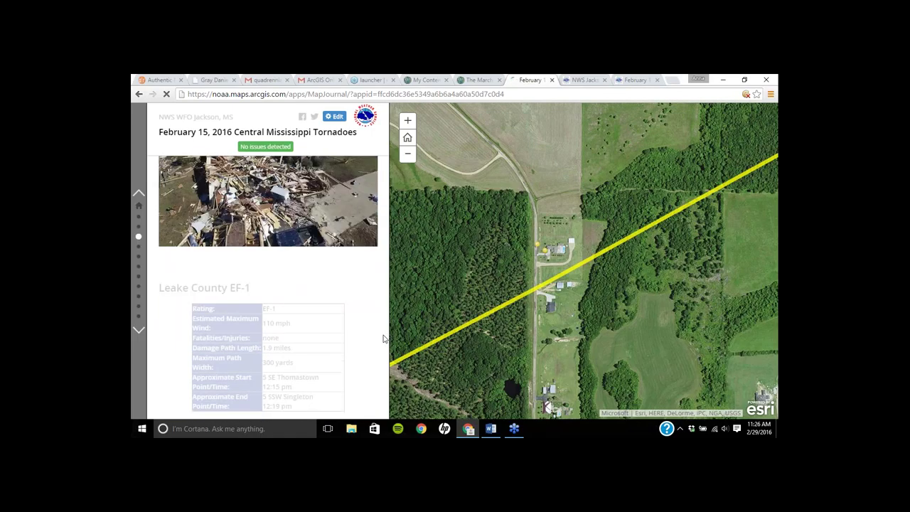
{"action": "scroll", "coordinate": [383, 338], "scroll_direction": "down", "scroll_amount": 2}
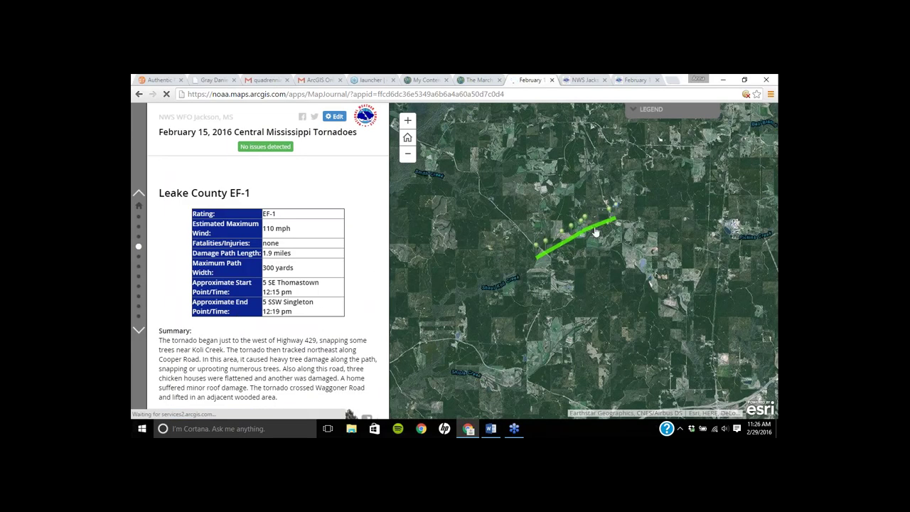
{"action": "scroll", "coordinate": [332, 302], "scroll_direction": "down", "scroll_amount": 1}
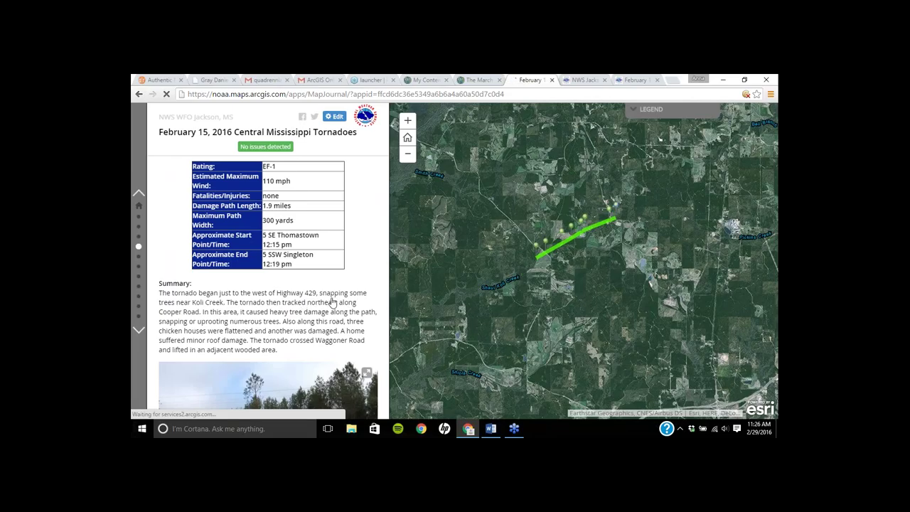
{"action": "scroll", "coordinate": [332, 302], "scroll_direction": "down", "scroll_amount": 2}
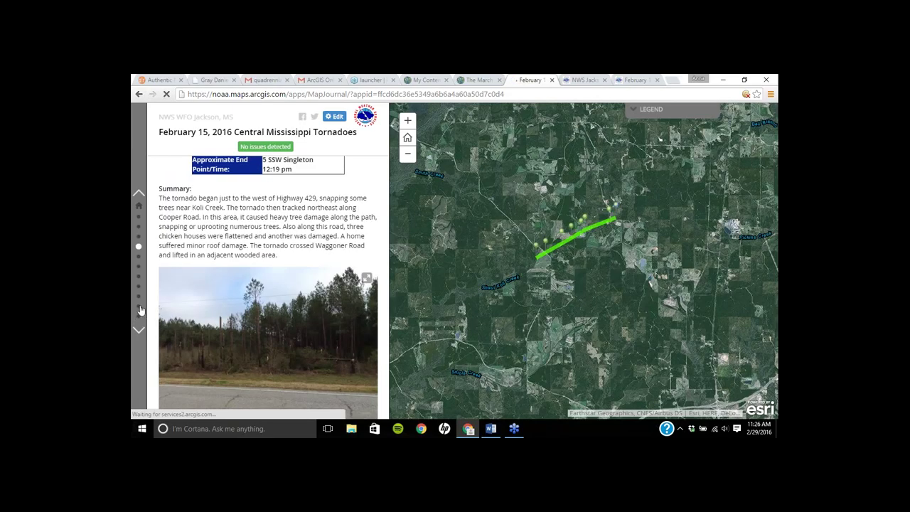
Step: Go to the Storm Reports section, widen the embedded report map and zoom in on the reports around Jackson
{"action": "left_click", "coordinate": [139, 306]}
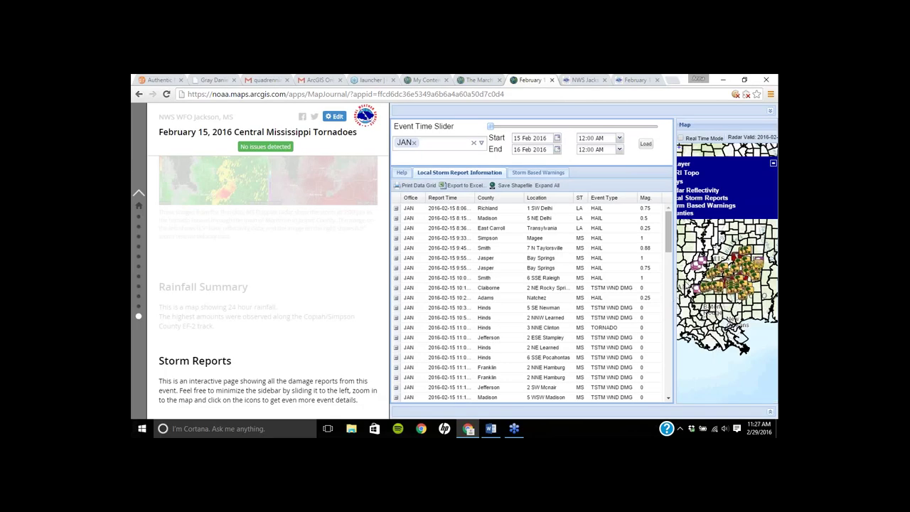
{"action": "left_click_drag", "start_coordinate": [672, 278], "coordinate": [563, 294]}
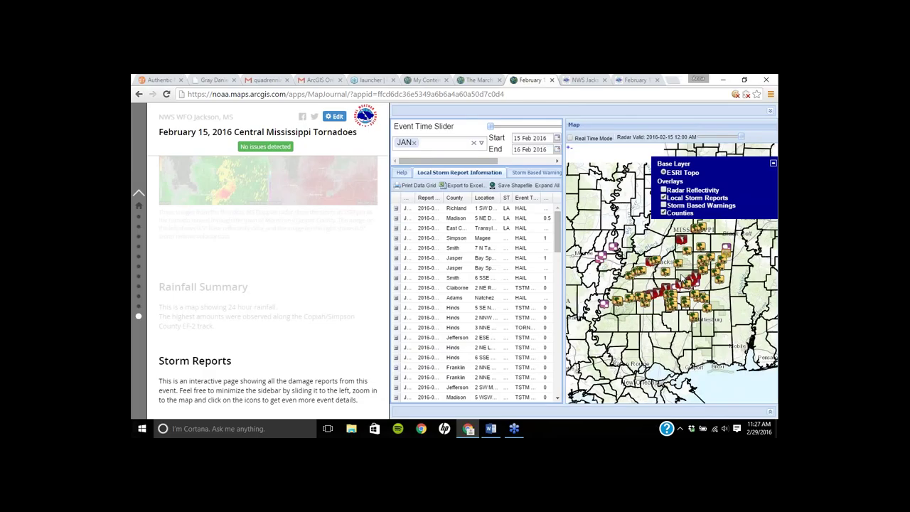
{"action": "scroll", "coordinate": [684, 276], "scroll_direction": "up", "scroll_amount": 1}
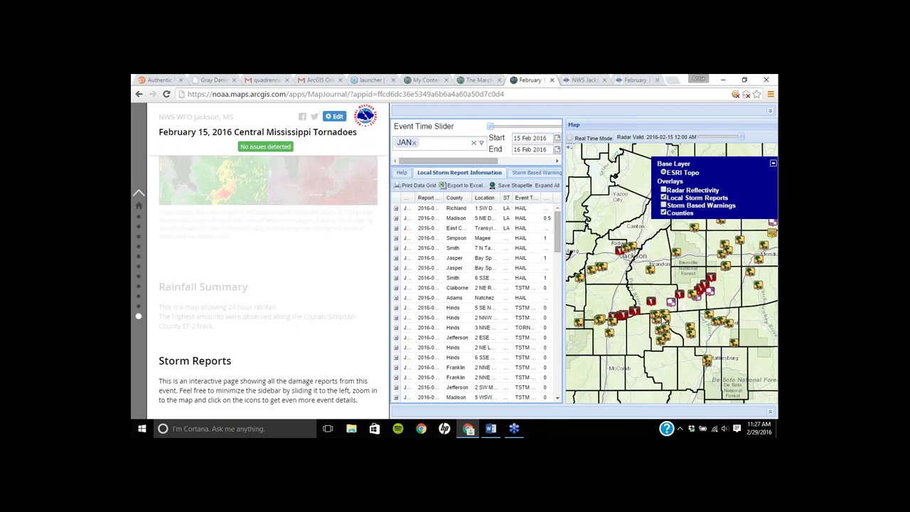
{"action": "left_click_drag", "start_coordinate": [647, 342], "coordinate": [652, 346]}
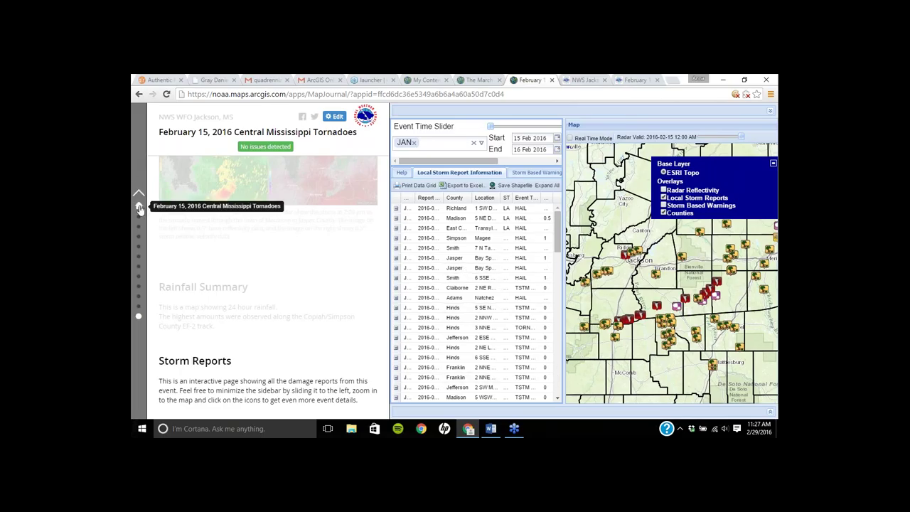
Step: Return to the story map's opening section and check the web maps and mapping applications in My Content
{"action": "left_click", "coordinate": [140, 208]}
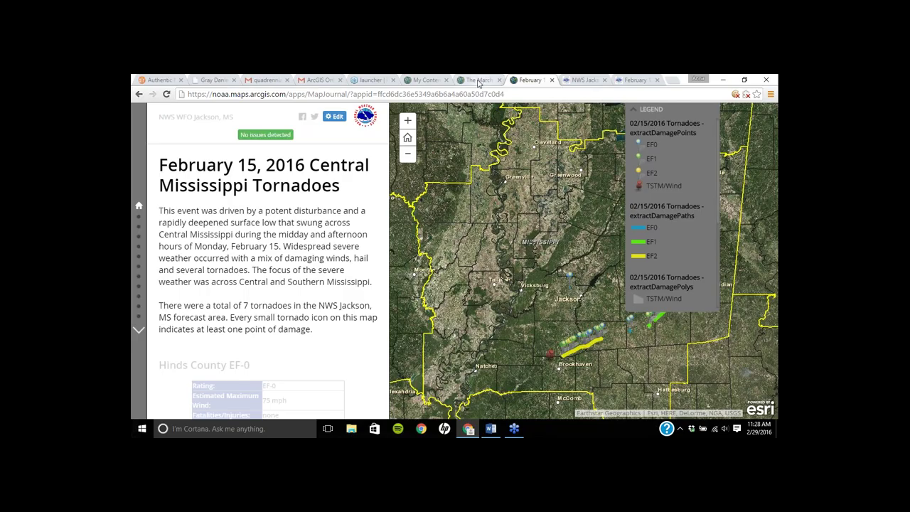
{"action": "left_click", "coordinate": [427, 81]}
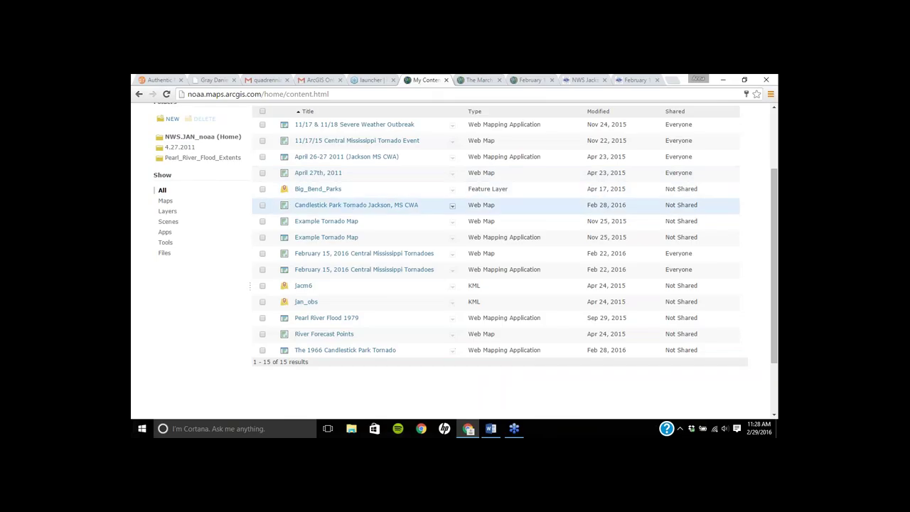
{"action": "left_click", "coordinate": [452, 254]}
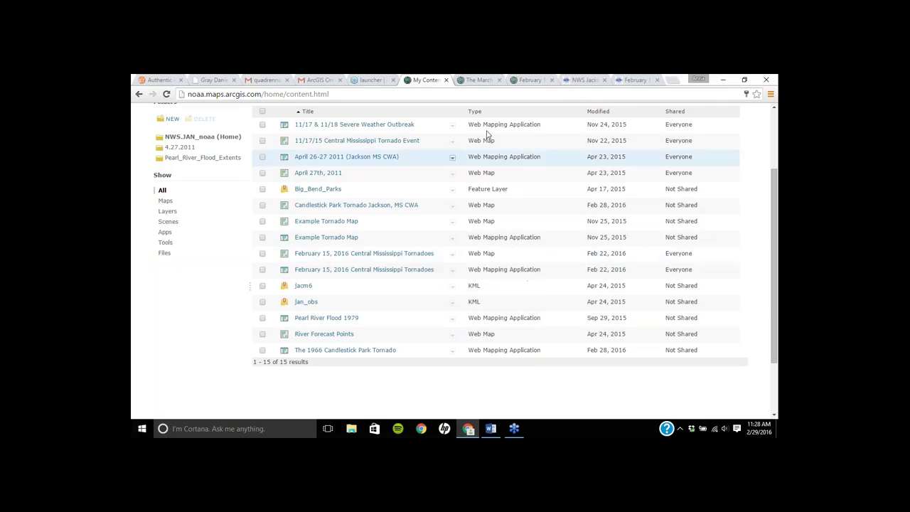
{"action": "left_click", "coordinate": [539, 85]}
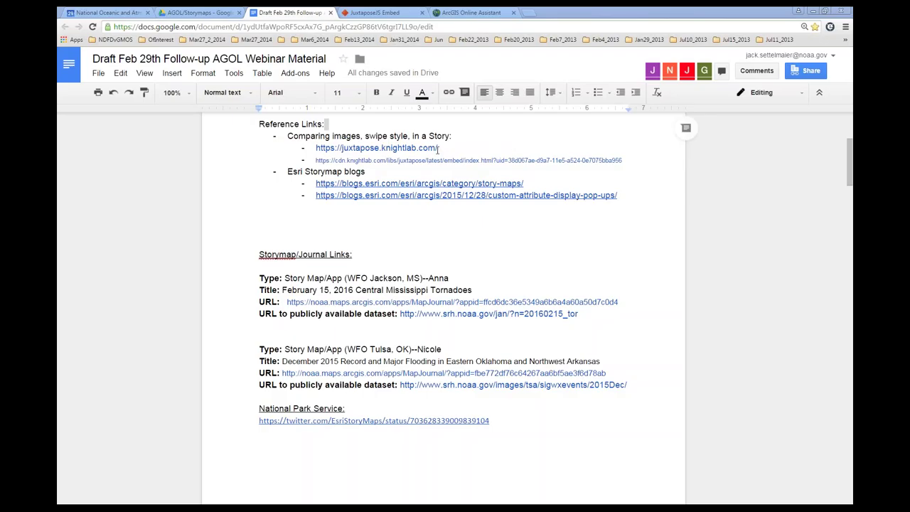
{"action": "left_click", "coordinate": [438, 149]}
{"action": "left_click_drag", "start_coordinate": [438, 149], "coordinate": [313, 149]}
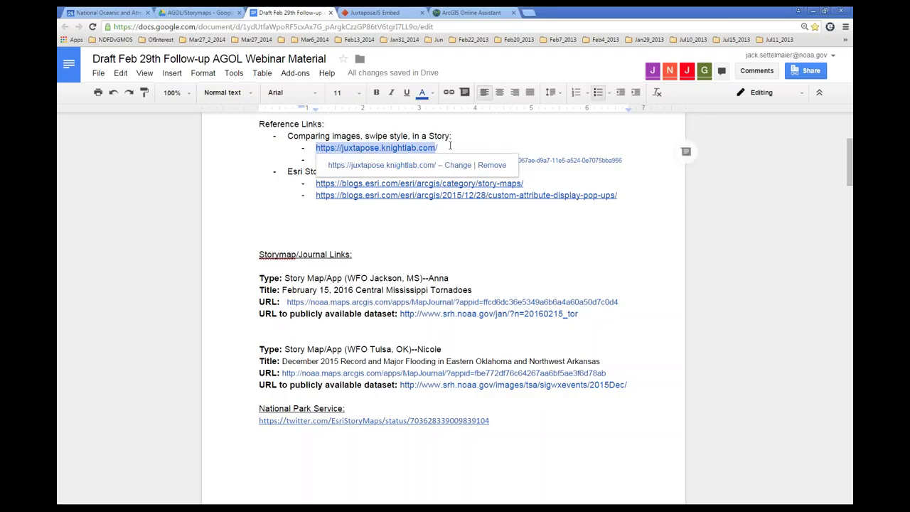
{"action": "left_click_drag", "start_coordinate": [449, 146], "coordinate": [313, 144]}
{"action": "key", "text": "ctrl+c"}
{"action": "right_click", "coordinate": [305, 17]}
{"action": "left_click", "coordinate": [325, 21]}
{"action": "key", "text": "ctrl+v"}
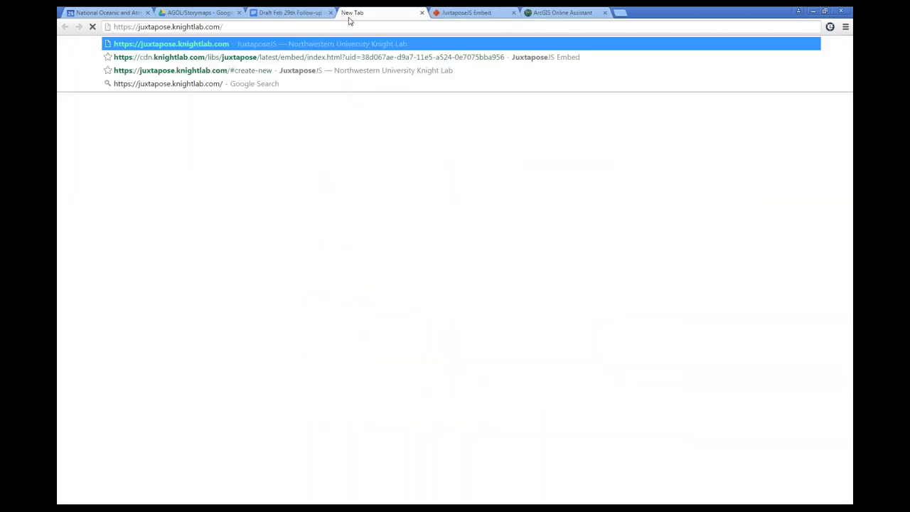
{"action": "key", "text": "Return"}
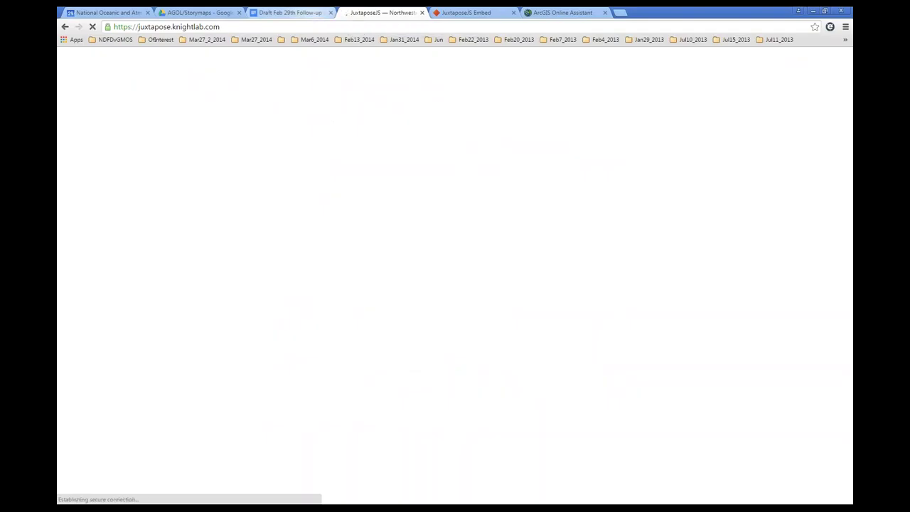
{"action": "left_click", "coordinate": [307, 17]}
{"action": "left_click", "coordinate": [524, 222]}
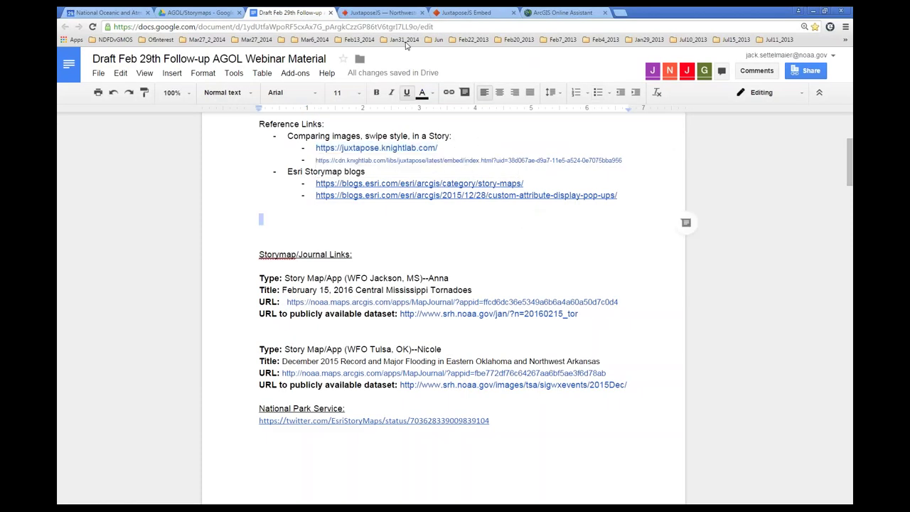
{"action": "left_click", "coordinate": [392, 17]}
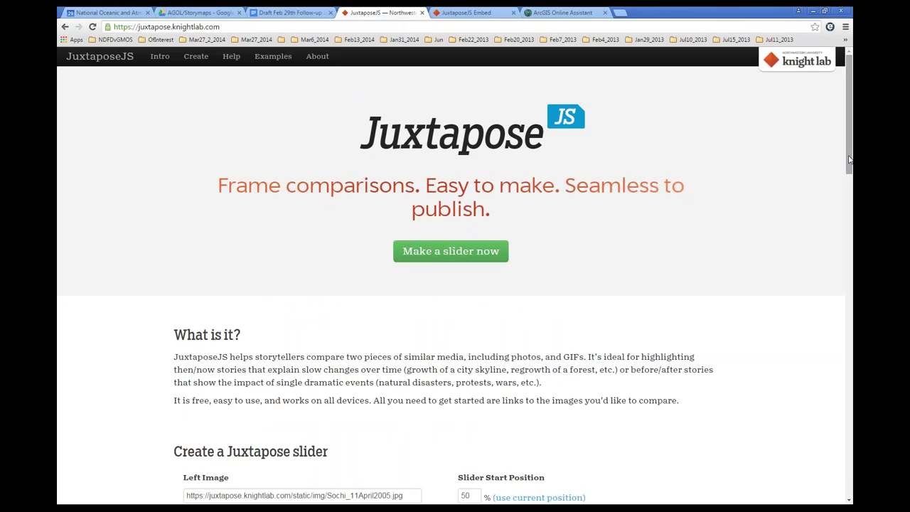
Step: Examine the Juxtapose slider form, including the left and right image links, options, preview and publishing section
{"action": "left_click_drag", "start_coordinate": [849, 160], "coordinate": [839, 205]}
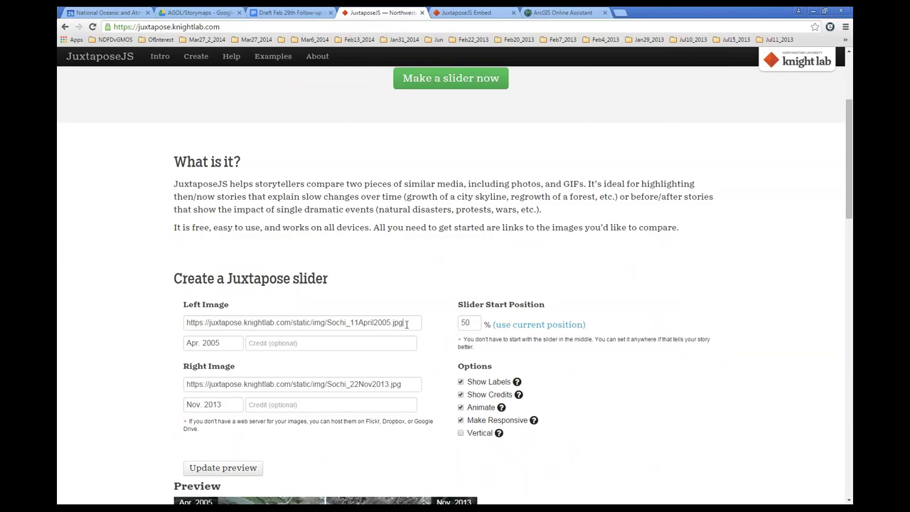
{"action": "left_click_drag", "start_coordinate": [407, 324], "coordinate": [166, 331]}
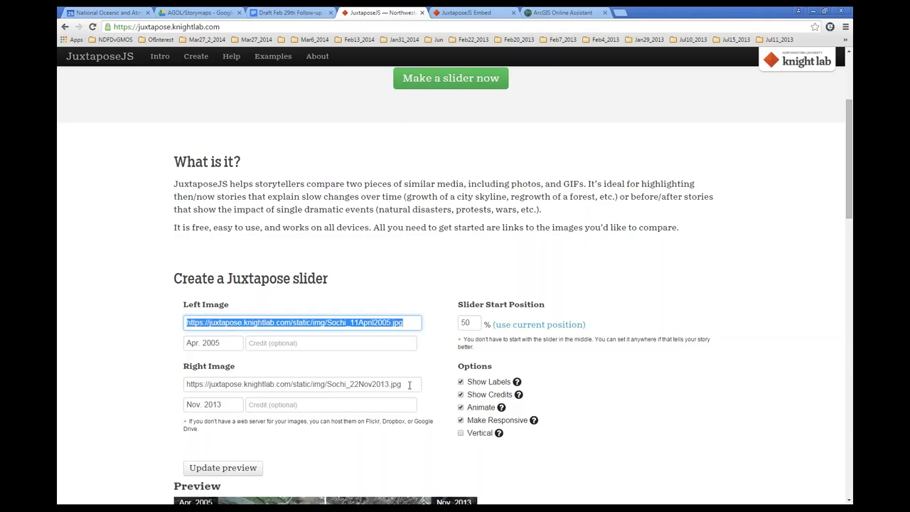
{"action": "left_click_drag", "start_coordinate": [409, 385], "coordinate": [187, 385]}
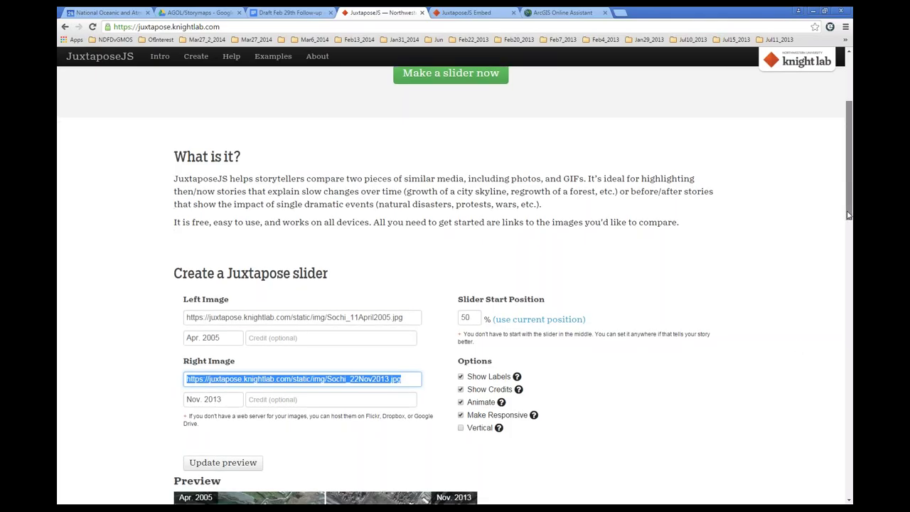
{"action": "left_click_drag", "start_coordinate": [847, 214], "coordinate": [851, 269]}
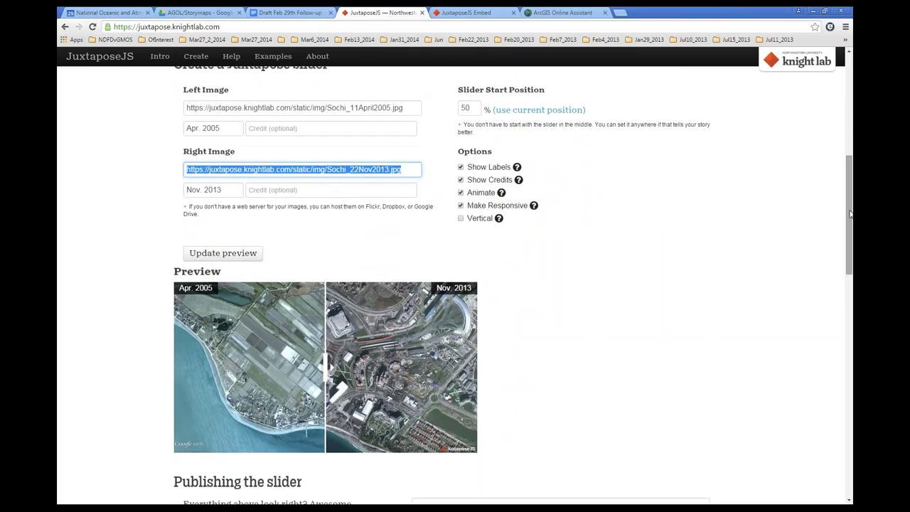
{"action": "left_click_drag", "start_coordinate": [851, 214], "coordinate": [846, 254]}
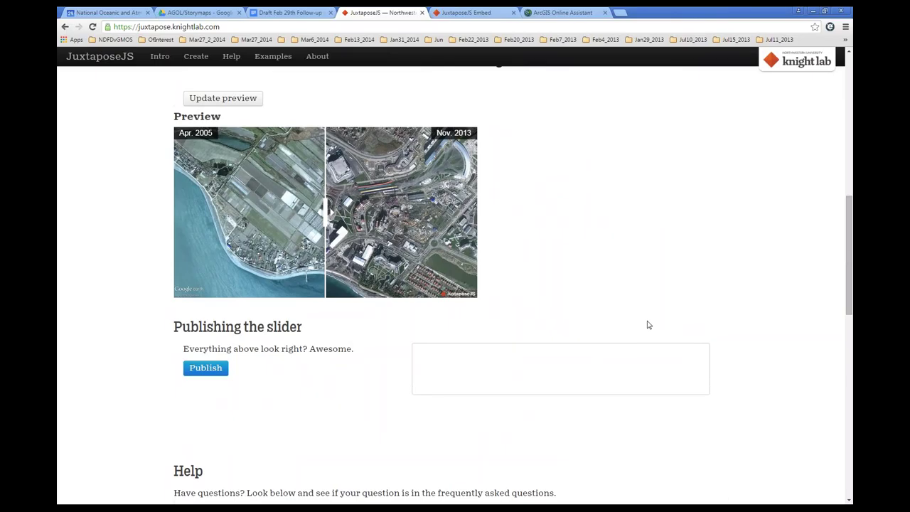
Step: Update the preview of the Sochi image comparison, publish the slider and select its complete iframe embed code
{"action": "left_click", "coordinate": [235, 98]}
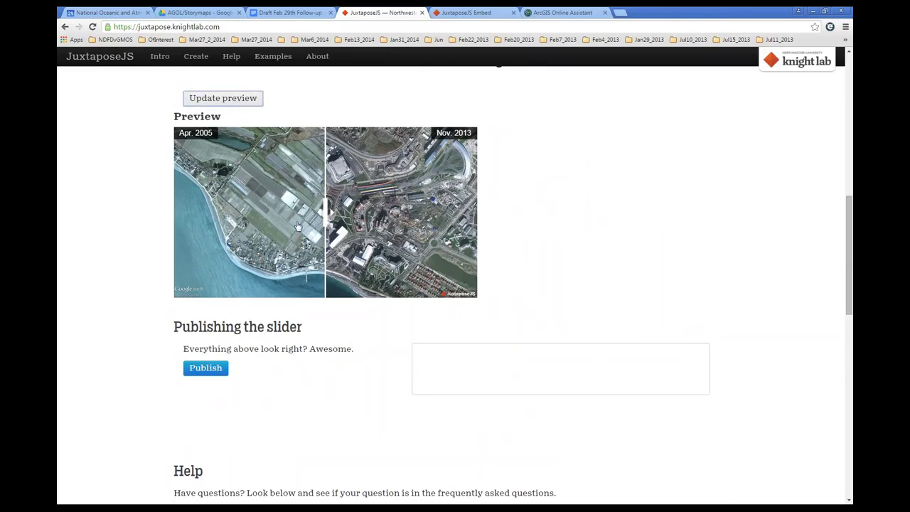
{"action": "left_click", "coordinate": [222, 371]}
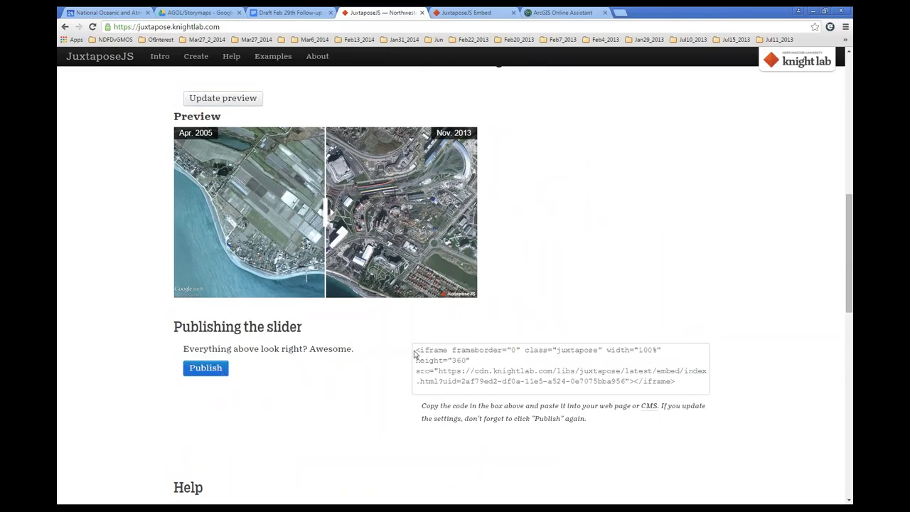
{"action": "left_click_drag", "start_coordinate": [414, 354], "coordinate": [692, 381]}
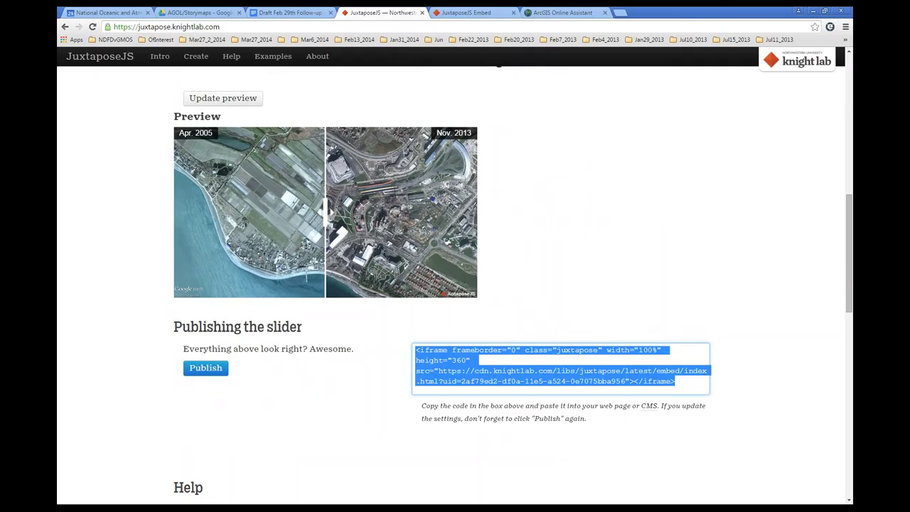
Step: Try the swipe slider on the published GFS forecast comparison and return to the Juxtapose slider creation page
{"action": "left_click", "coordinate": [466, 14]}
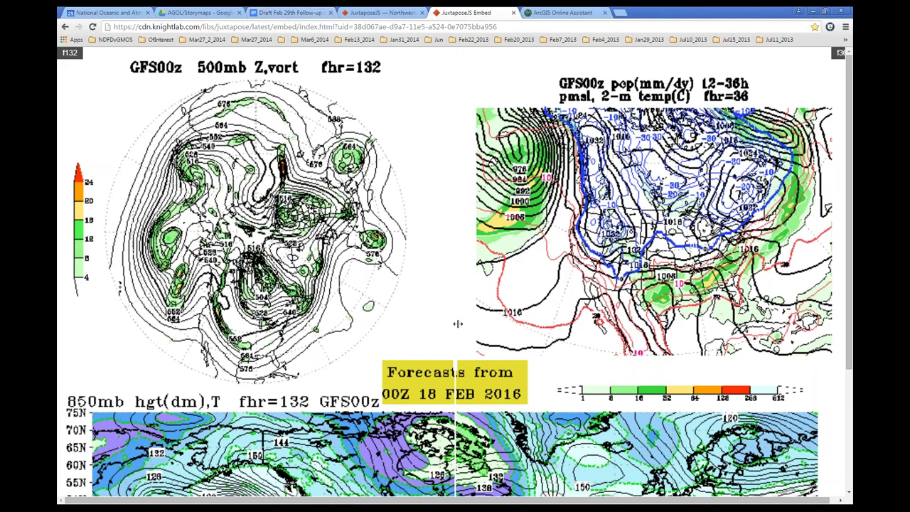
{"action": "left_click_drag", "start_coordinate": [458, 324], "coordinate": [433, 232]}
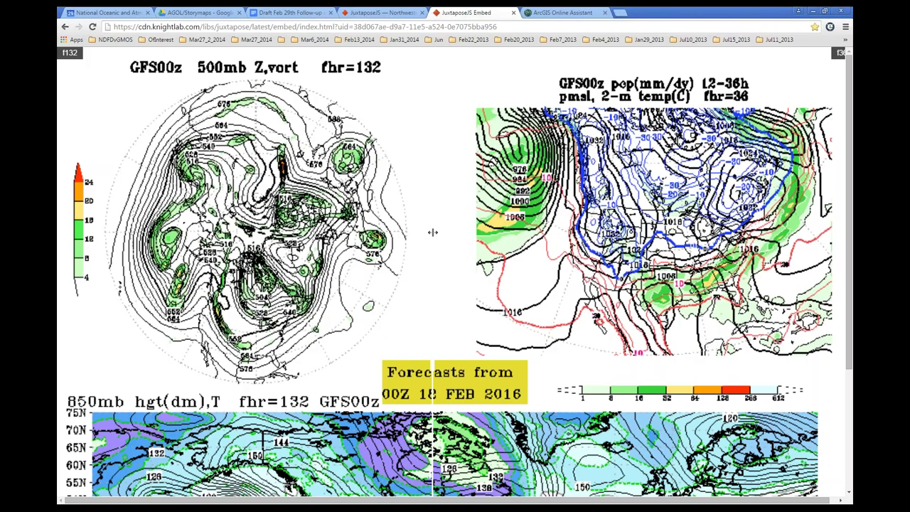
{"action": "left_click", "coordinate": [370, 12]}
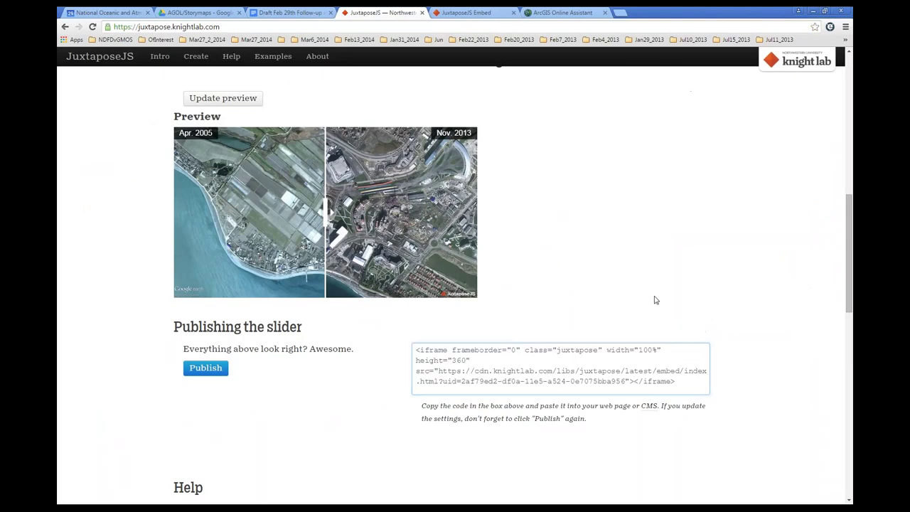
Step: Review the Juxtapose slider's start position and display options, revisit the published GFS comparison, and return to the webinar document
{"action": "scroll", "coordinate": [720, 277], "scroll_direction": "up", "scroll_amount": 4}
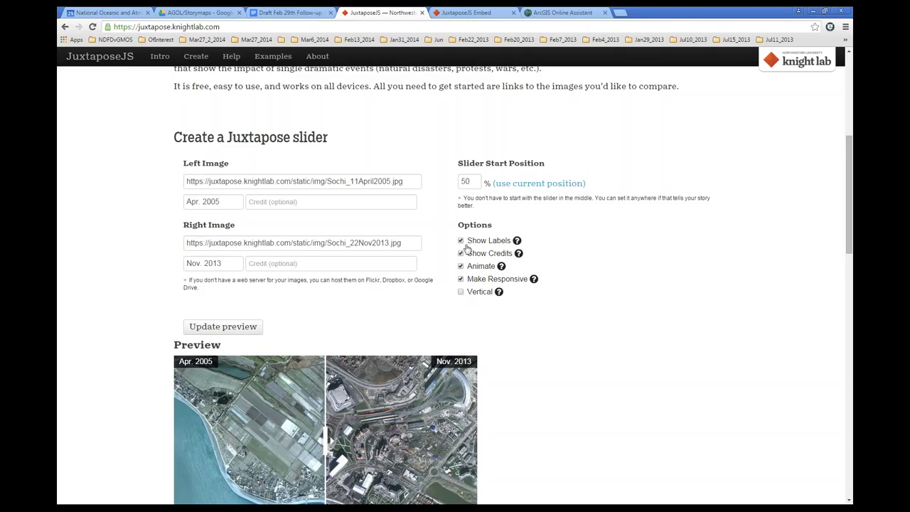
{"action": "left_click", "coordinate": [456, 17]}
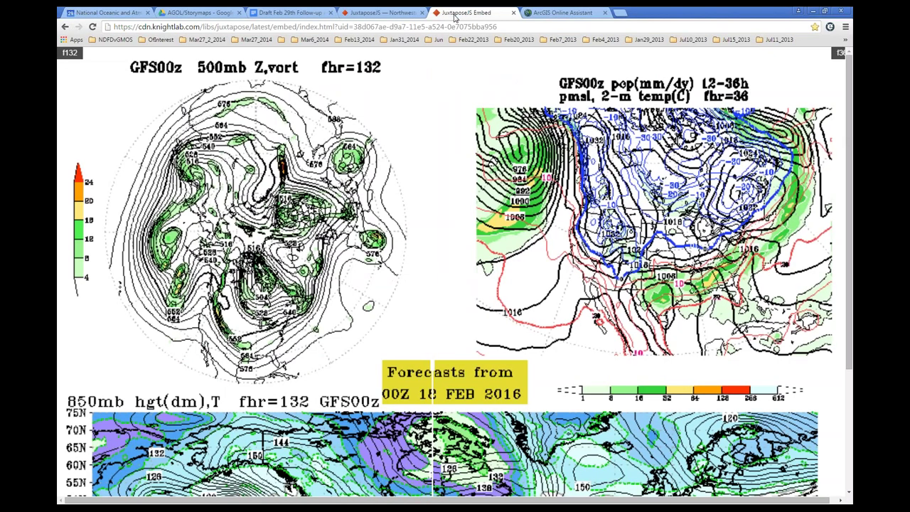
{"action": "left_click", "coordinate": [283, 16]}
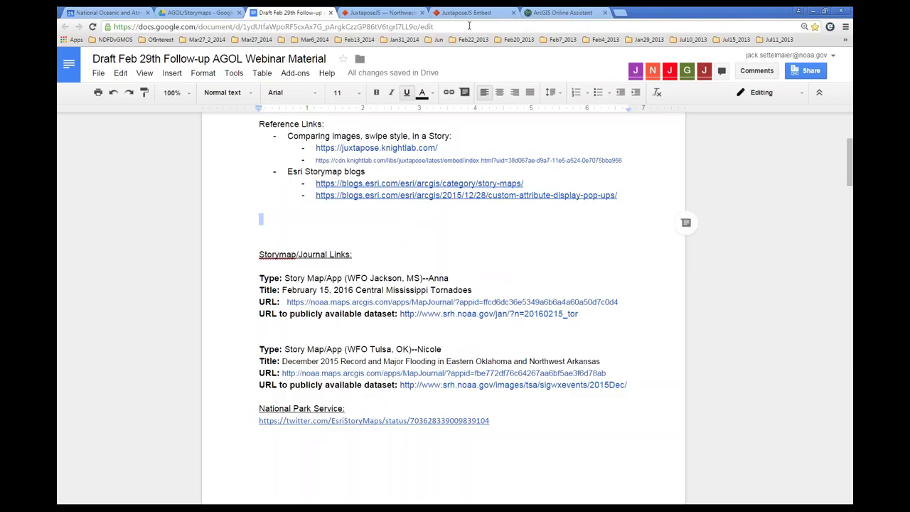
Step: Open the Esri Storymap blogs link to the story-maps category from the webinar document's reference links
{"action": "key", "text": "Down"}
{"action": "key", "text": "Down"}
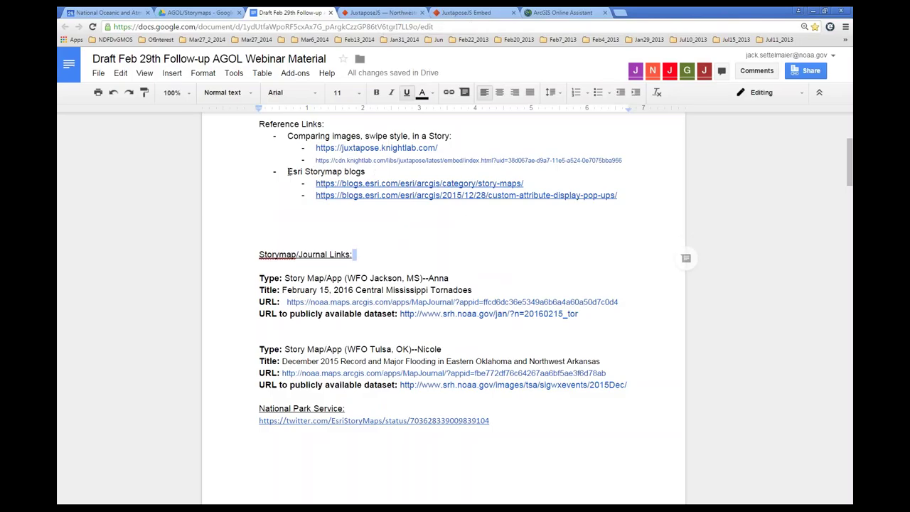
{"action": "left_click_drag", "start_coordinate": [288, 171], "coordinate": [548, 186]}
{"action": "left_click", "coordinate": [561, 219]}
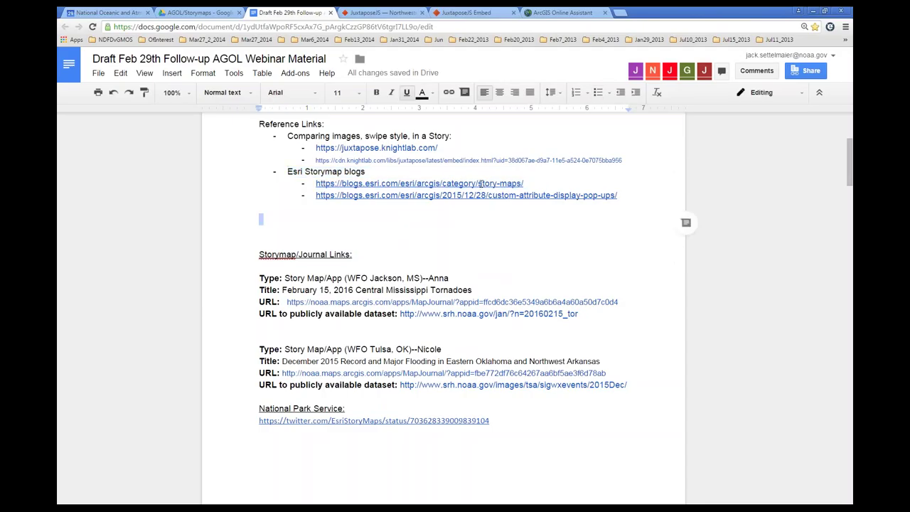
{"action": "left_click", "coordinate": [480, 184]}
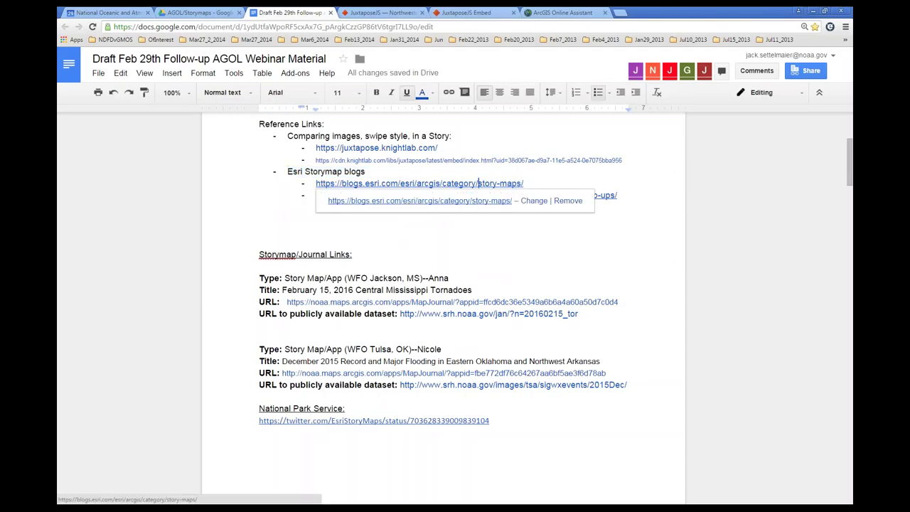
{"action": "left_click", "coordinate": [419, 200]}
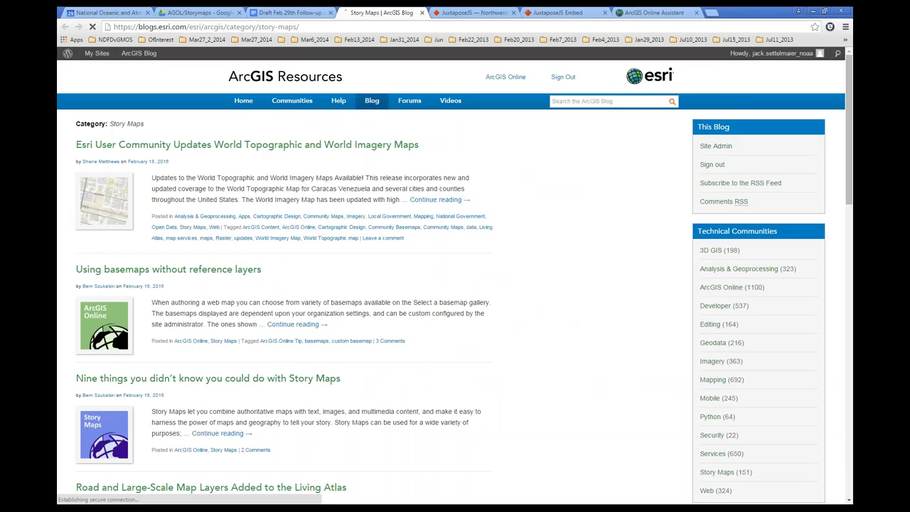
Step: Open the custom-attribute-display-pop-ups blog link from the webinar document and read the article through its section on adding links from fields
{"action": "left_click", "coordinate": [291, 12]}
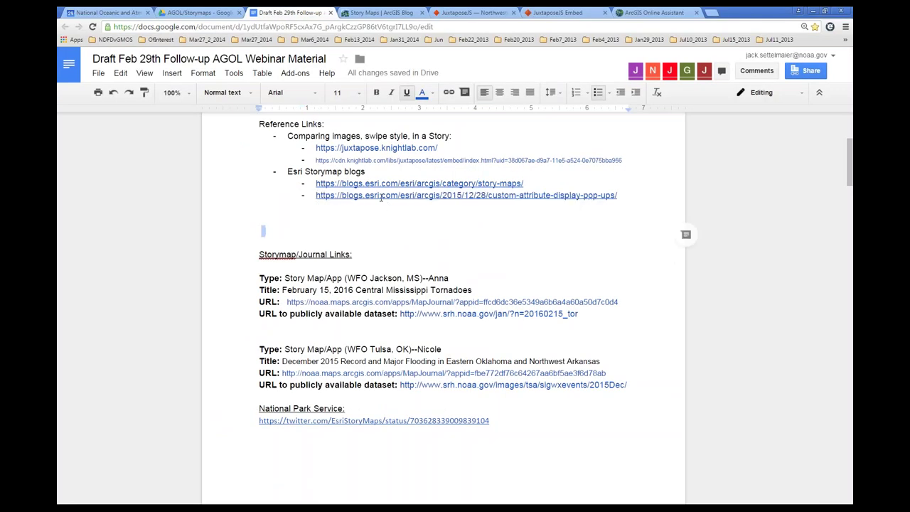
{"action": "left_click", "coordinate": [398, 194]}
{"action": "left_click", "coordinate": [402, 212]}
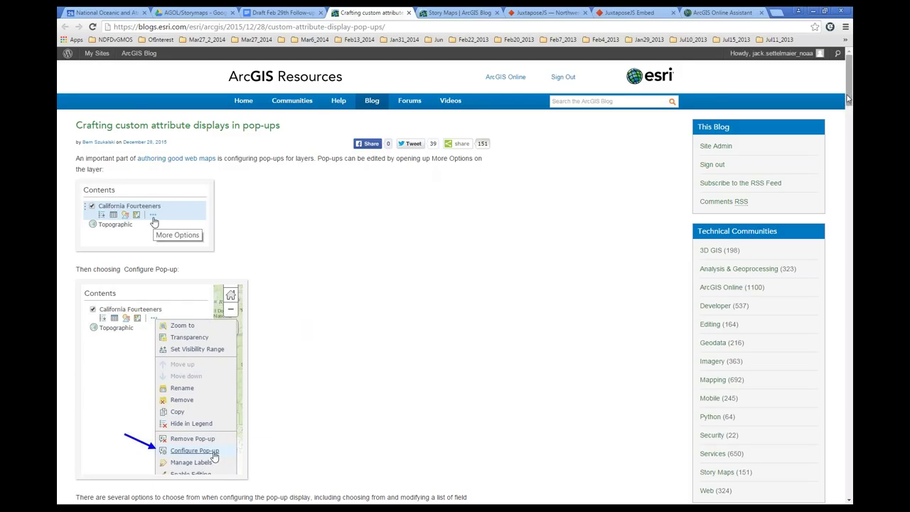
{"action": "left_click_drag", "start_coordinate": [848, 100], "coordinate": [843, 191]}
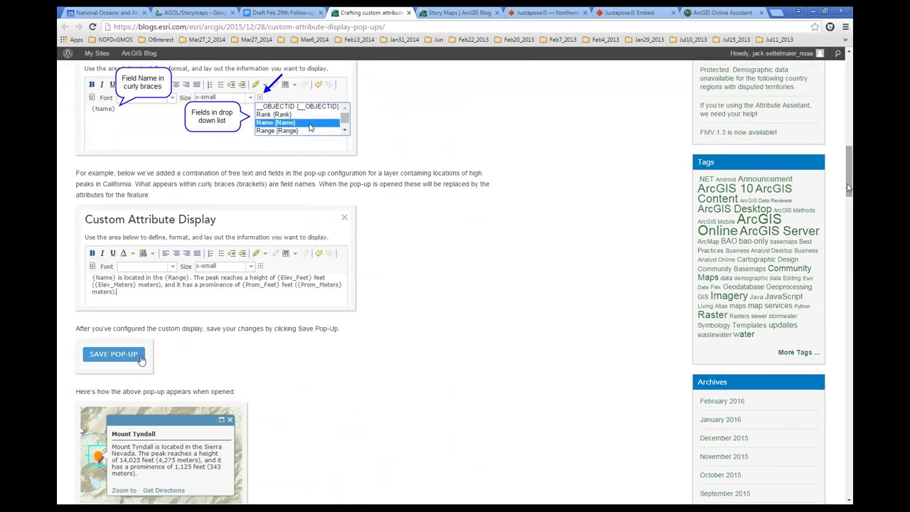
{"action": "left_click_drag", "start_coordinate": [847, 187], "coordinate": [848, 224]}
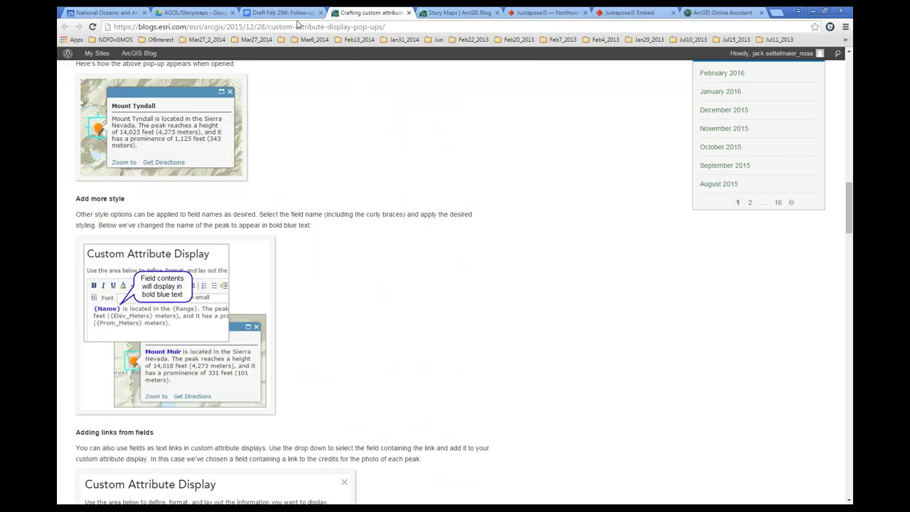
{"action": "scroll", "coordinate": [848, 208], "scroll_direction": "down", "scroll_amount": 4}
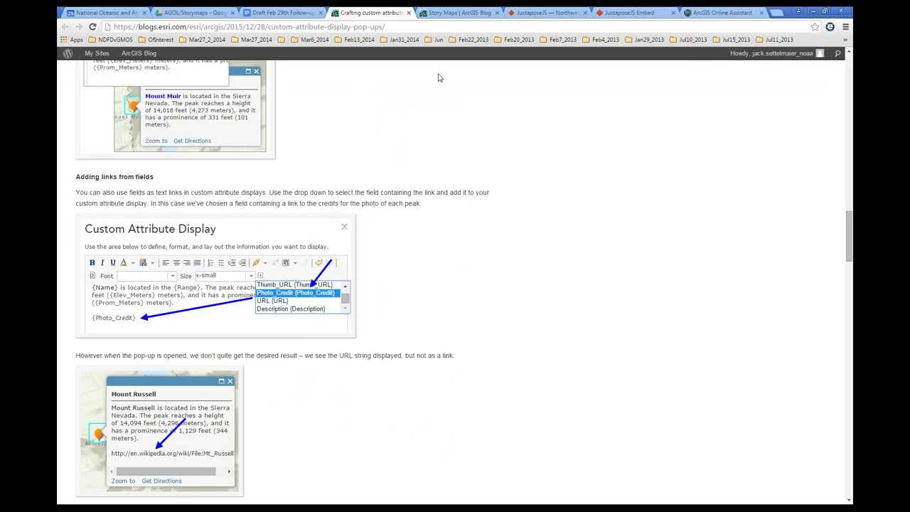
Step: Check the webinar document again and re-examine the pop-up article's sections on adding style and adding links from fields
{"action": "left_click", "coordinate": [285, 12]}
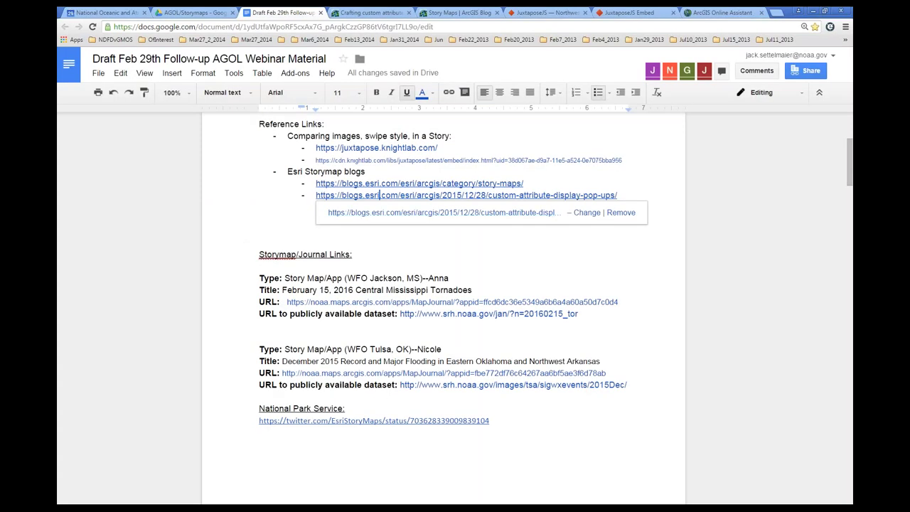
{"action": "left_click", "coordinate": [283, 215]}
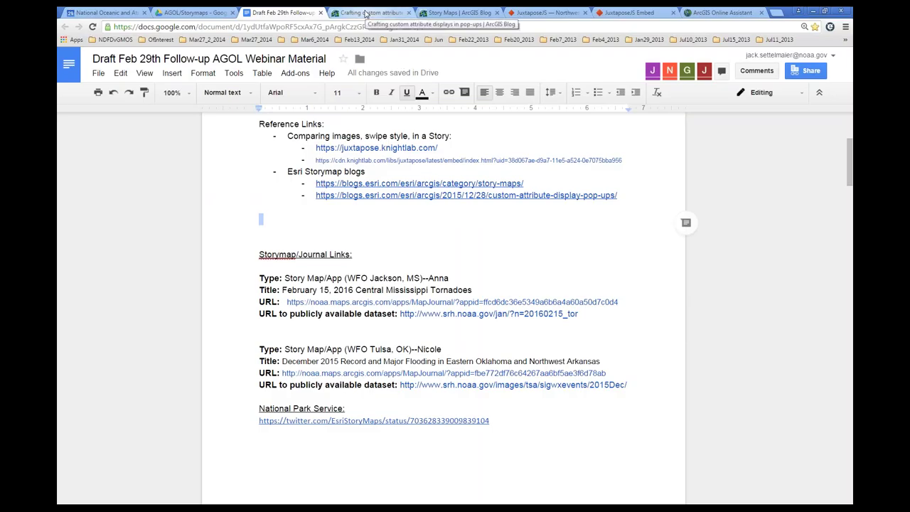
{"action": "left_click", "coordinate": [370, 12]}
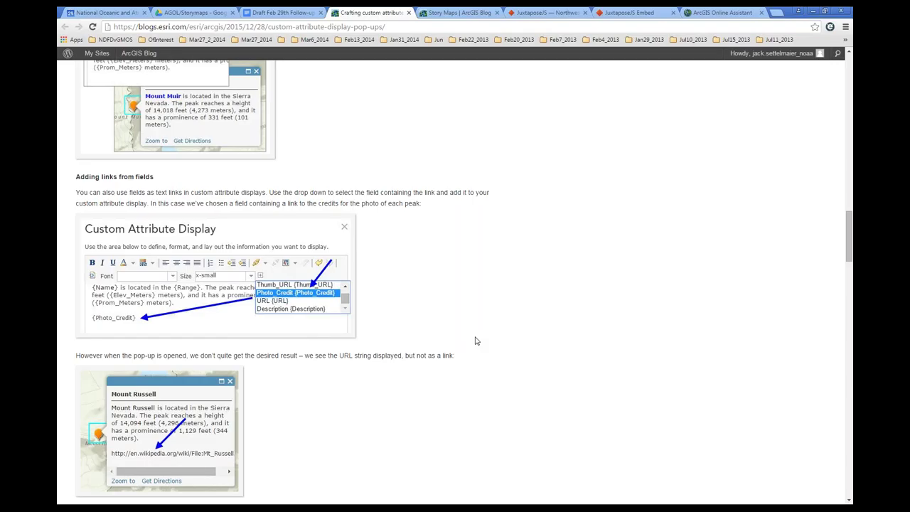
{"action": "scroll", "coordinate": [848, 240], "scroll_direction": "down", "scroll_amount": 1}
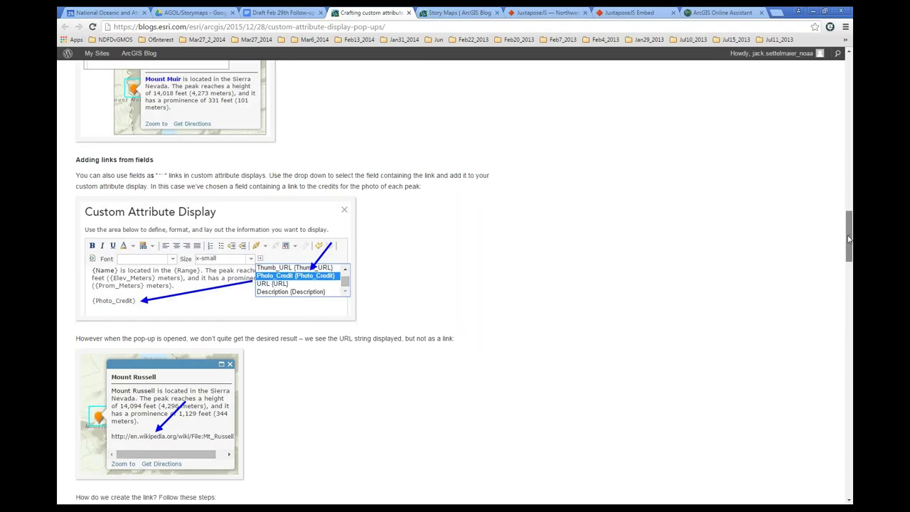
{"action": "left_click_drag", "start_coordinate": [848, 239], "coordinate": [849, 246]}
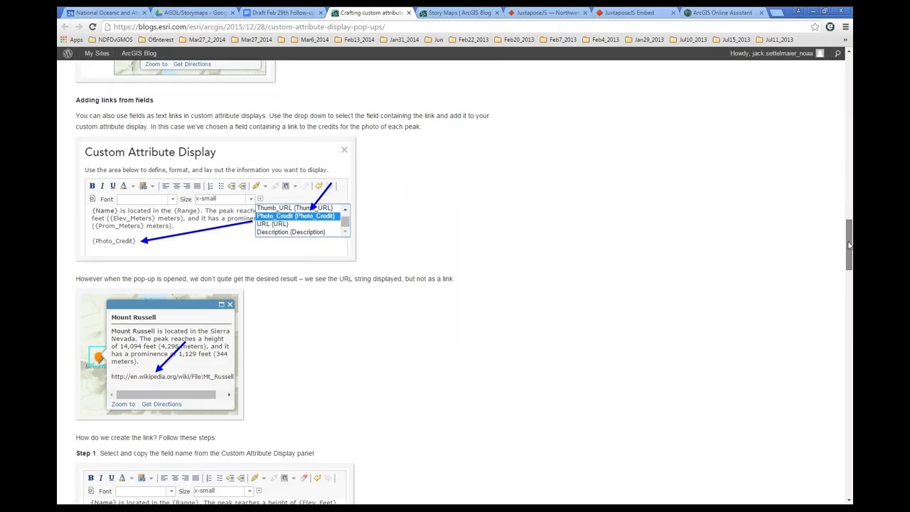
{"action": "left_click_drag", "start_coordinate": [848, 245], "coordinate": [848, 216]}
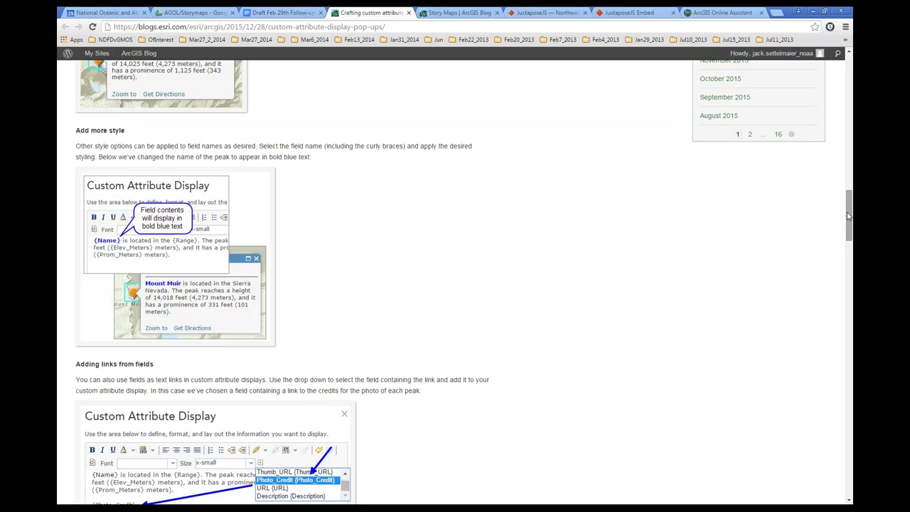
Step: Open the Configure pop-ups help page from the further information list at the end of the custom attribute display article
{"action": "left_click", "coordinate": [276, 17]}
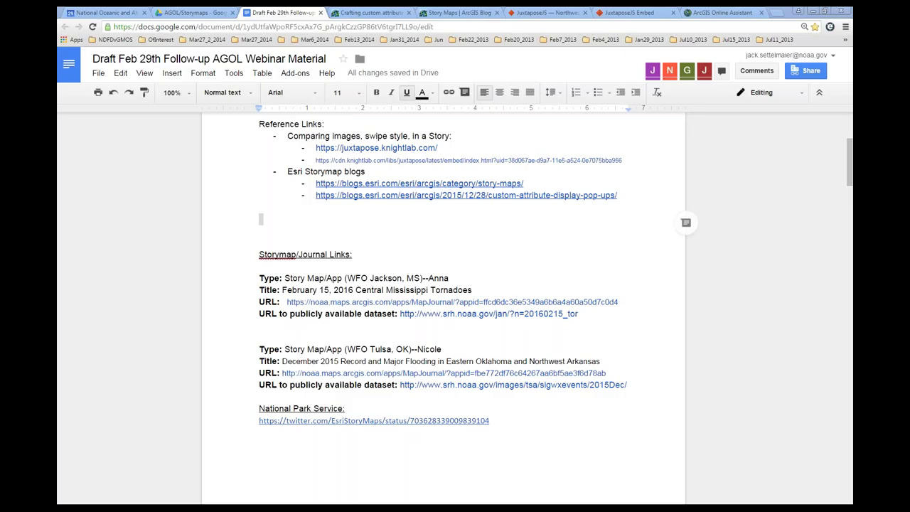
{"action": "left_click", "coordinate": [377, 14]}
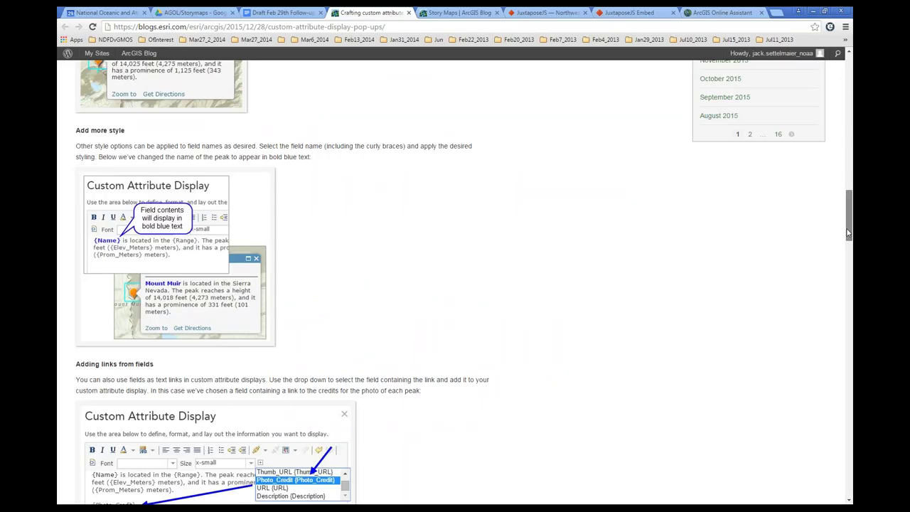
{"action": "scroll", "coordinate": [849, 277], "scroll_direction": "down", "scroll_amount": 4}
{"action": "left_click_drag", "start_coordinate": [848, 267], "coordinate": [850, 362]}
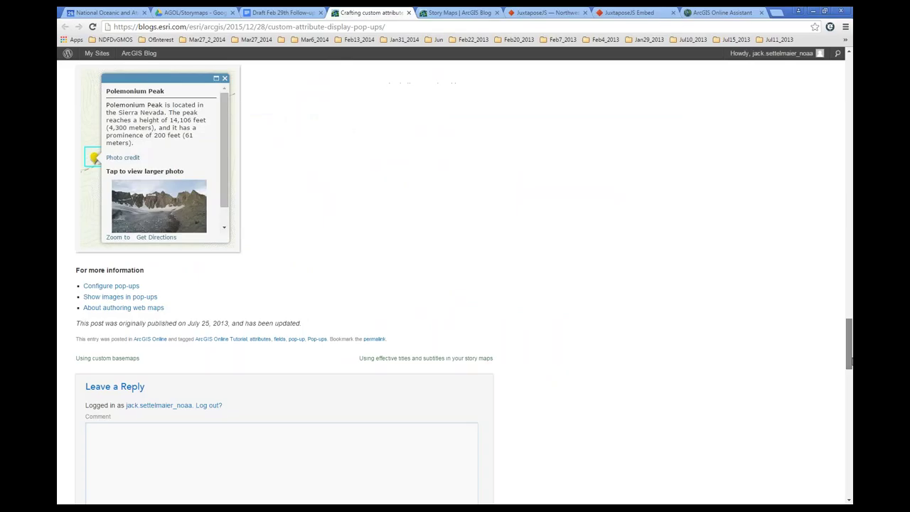
{"action": "left_click", "coordinate": [108, 286]}
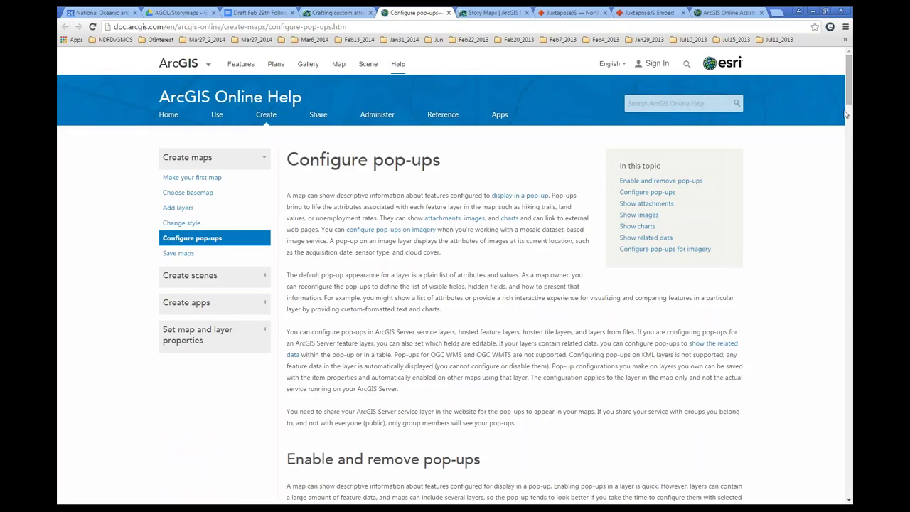
Step: Examine the Configure pop-ups for imagery section of the help page, including its pixel value options and configuration steps
{"action": "left_click_drag", "start_coordinate": [849, 99], "coordinate": [850, 103]}
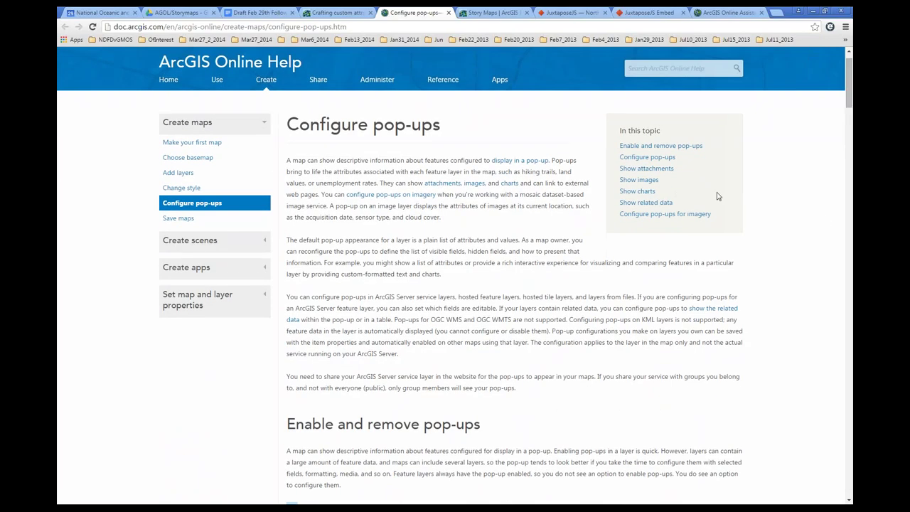
{"action": "left_click", "coordinate": [681, 215]}
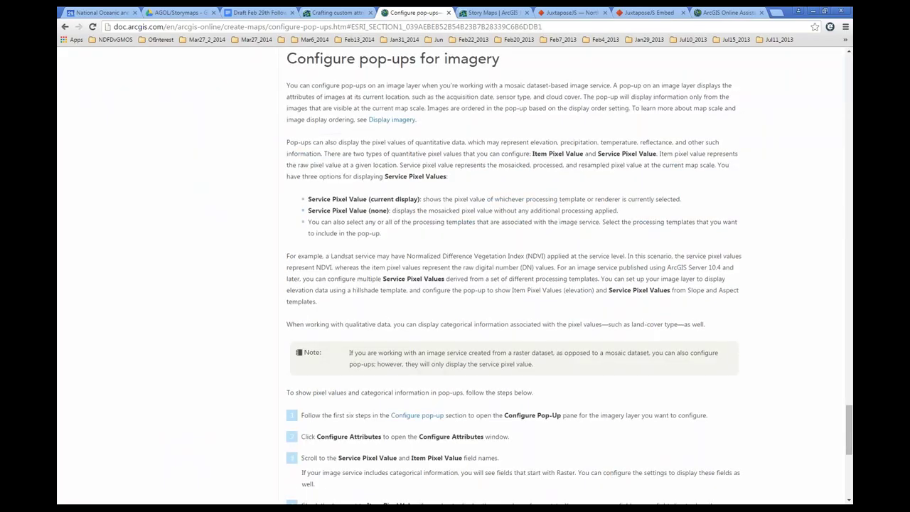
{"action": "scroll", "coordinate": [455, 278], "scroll_direction": "down", "scroll_amount": 2}
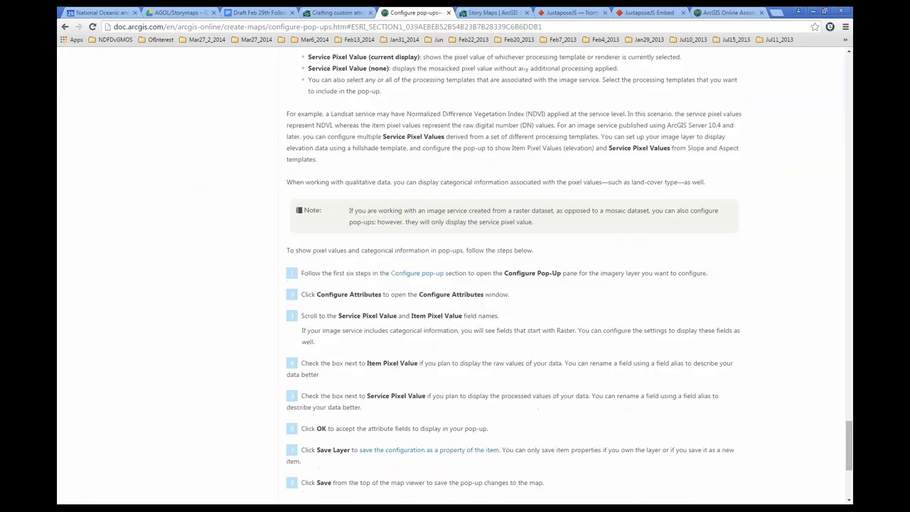
{"action": "scroll", "coordinate": [455, 277], "scroll_direction": "down", "scroll_amount": 3}
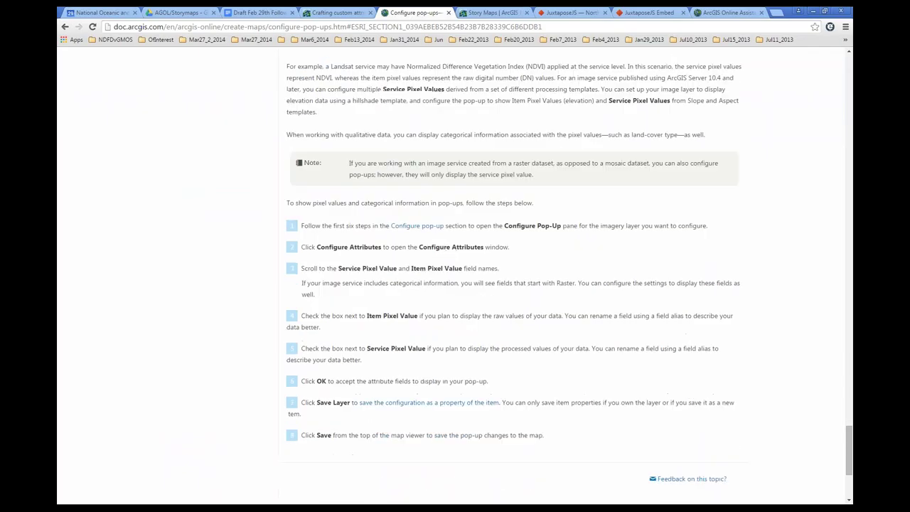
{"action": "scroll", "coordinate": [455, 277], "scroll_direction": "up", "scroll_amount": 1}
{"action": "scroll", "coordinate": [455, 277], "scroll_direction": "up", "scroll_amount": 2}
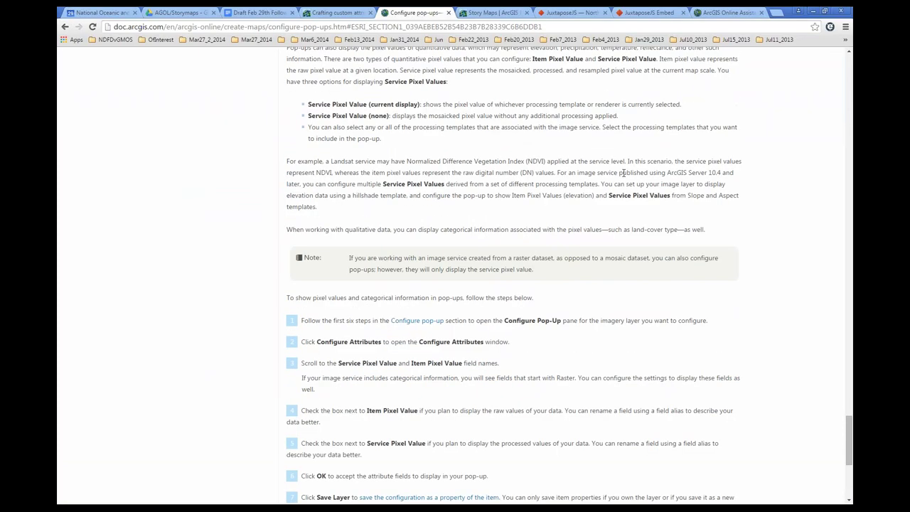
{"action": "scroll", "coordinate": [572, 214], "scroll_direction": "up", "scroll_amount": 1}
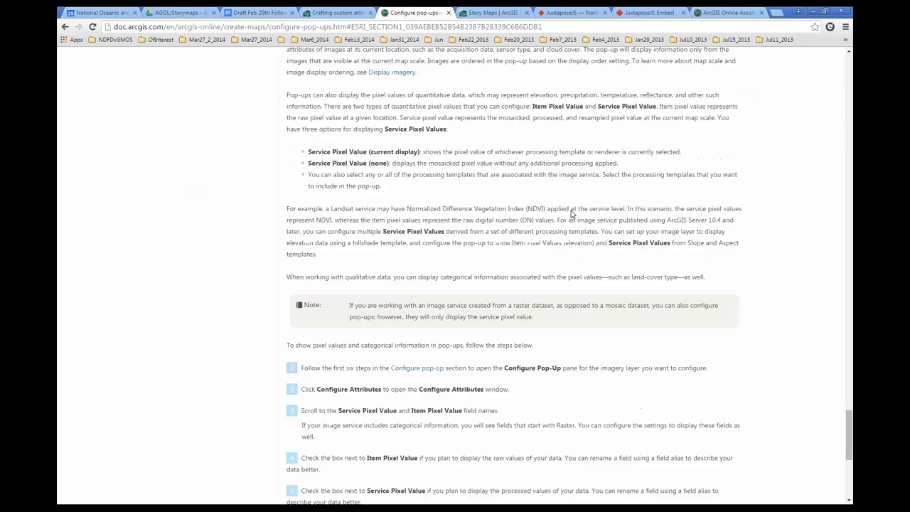
{"action": "scroll", "coordinate": [514, 193], "scroll_direction": "up", "scroll_amount": 1}
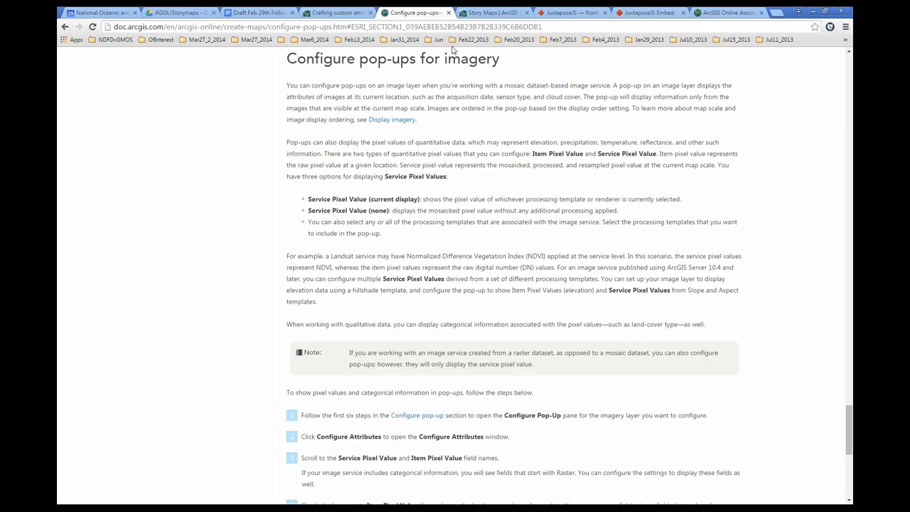
Step: Open the Esri Story Maps tweet from the webinar document's National Park Service link and view the Community Projects page it links to
{"action": "left_click", "coordinate": [257, 12]}
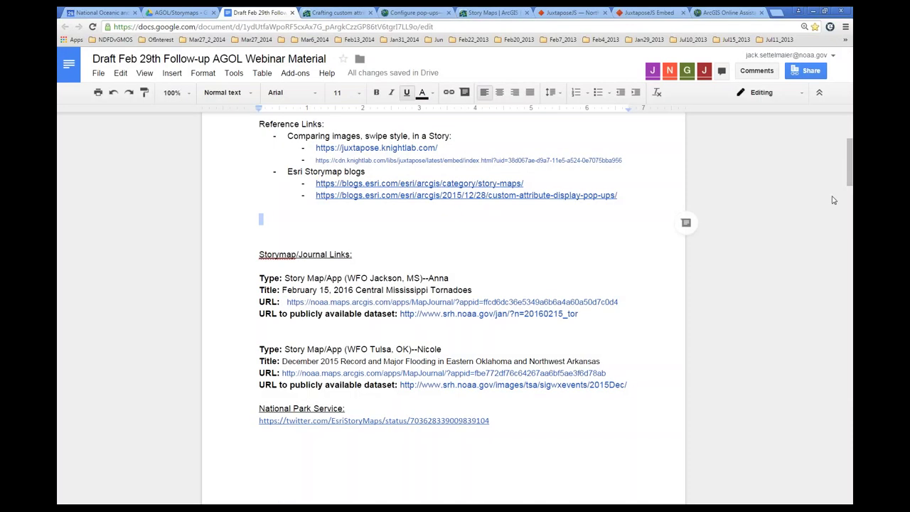
{"action": "left_click_drag", "start_coordinate": [850, 178], "coordinate": [850, 193]}
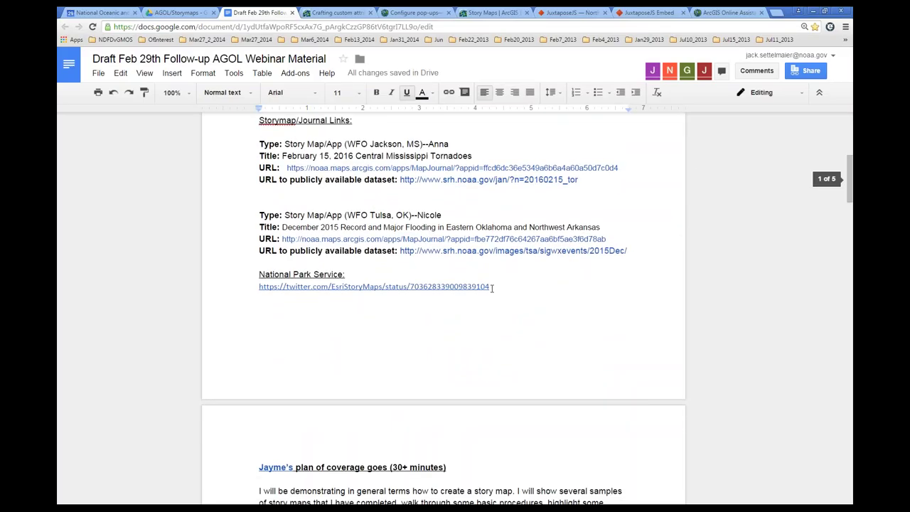
{"action": "left_click_drag", "start_coordinate": [491, 287], "coordinate": [241, 285]}
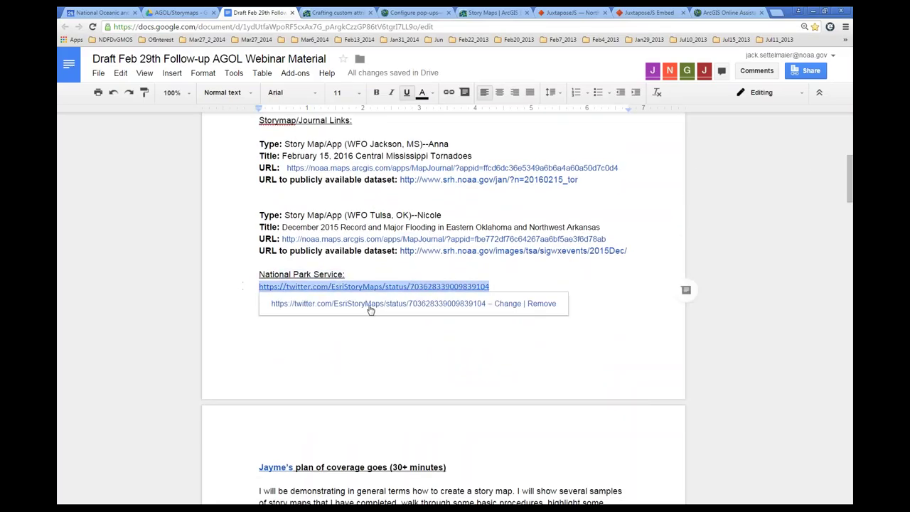
{"action": "left_click", "coordinate": [367, 307]}
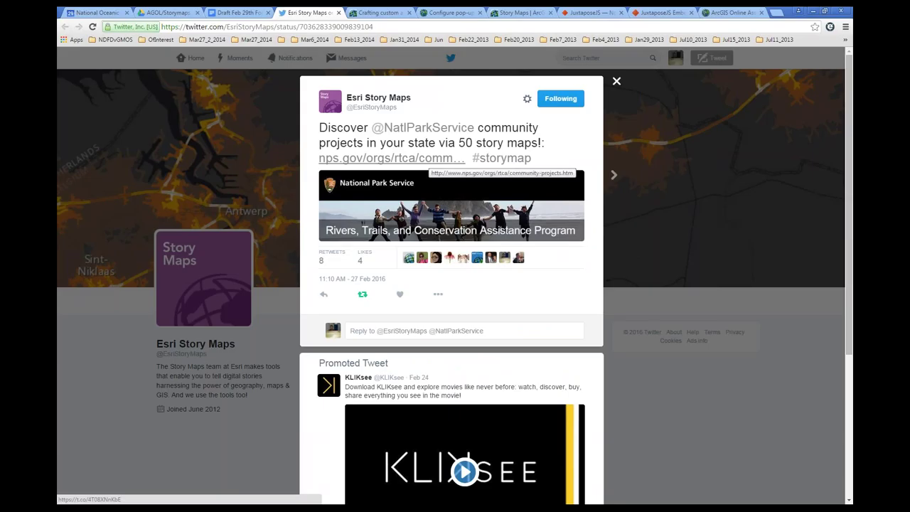
{"action": "left_click", "coordinate": [427, 158]}
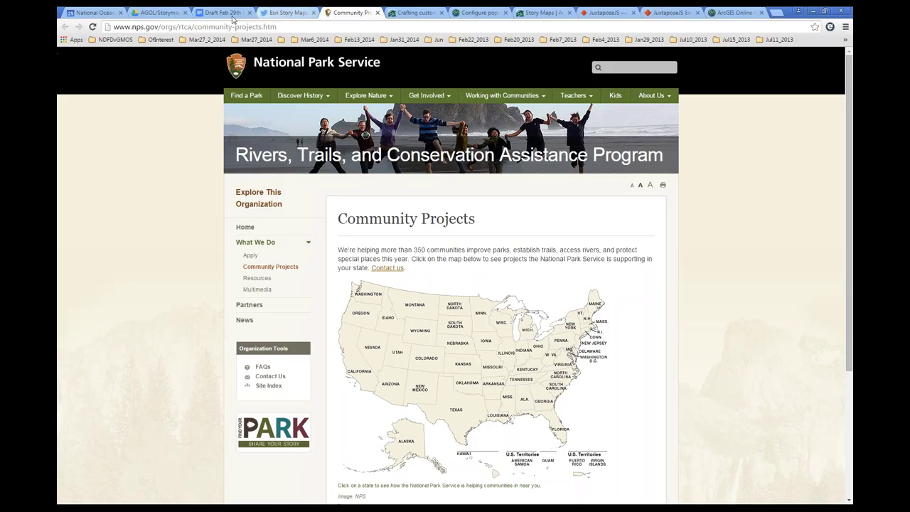
{"action": "left_click", "coordinate": [285, 12]}
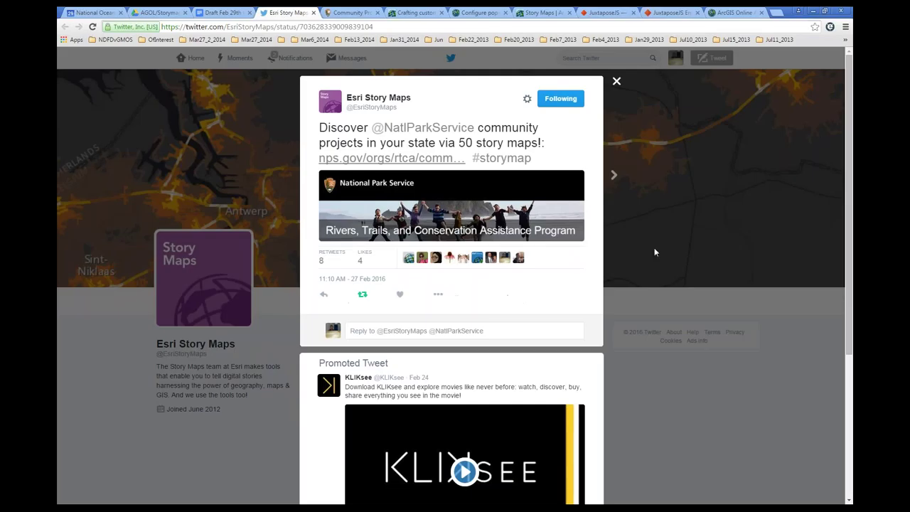
Step: Return to the webinar document and review the story map coverage plan, reference links and Storymap/Journal links
{"action": "left_click", "coordinate": [212, 14]}
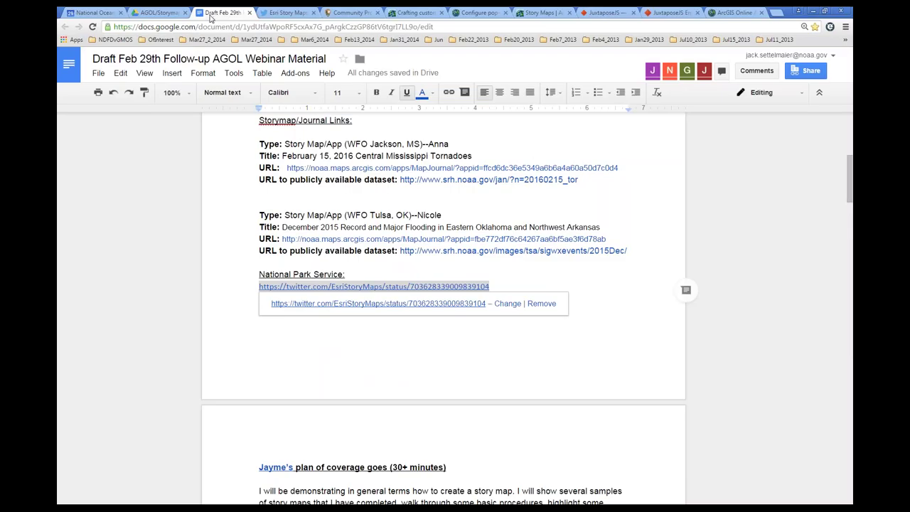
{"action": "left_click", "coordinate": [744, 222]}
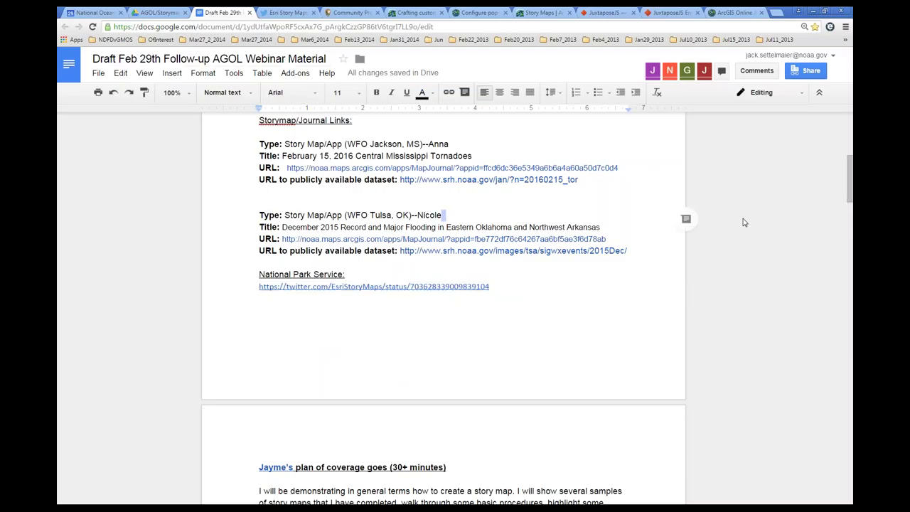
{"action": "scroll", "coordinate": [745, 310], "scroll_direction": "down", "scroll_amount": 3}
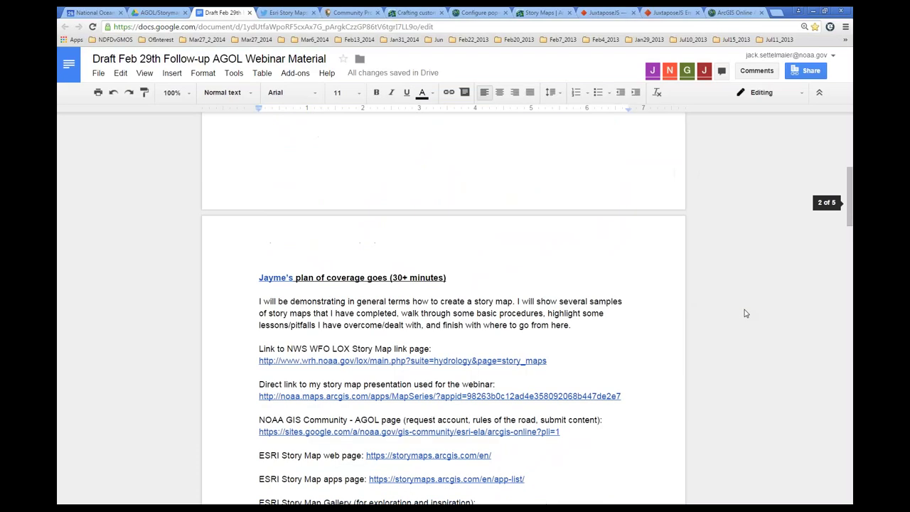
{"action": "scroll", "coordinate": [745, 314], "scroll_direction": "down", "scroll_amount": 1}
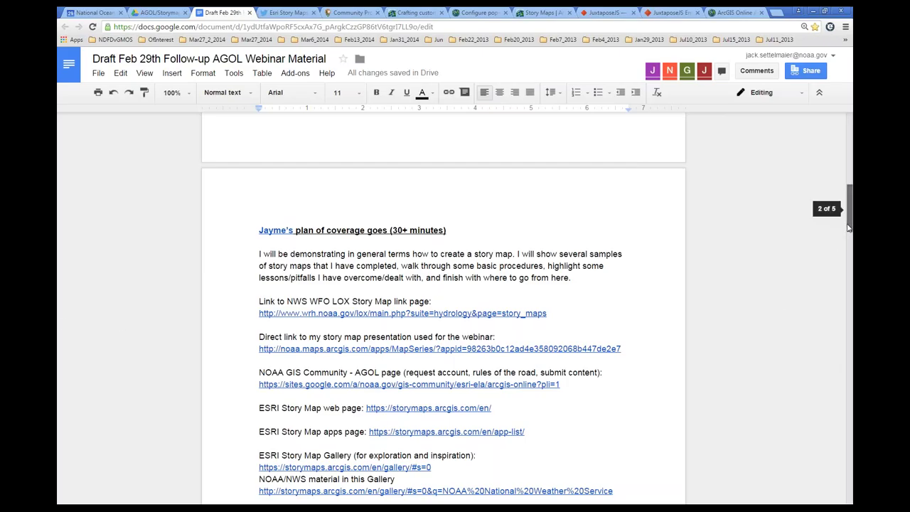
{"action": "left_click_drag", "start_coordinate": [848, 213], "coordinate": [840, 179]}
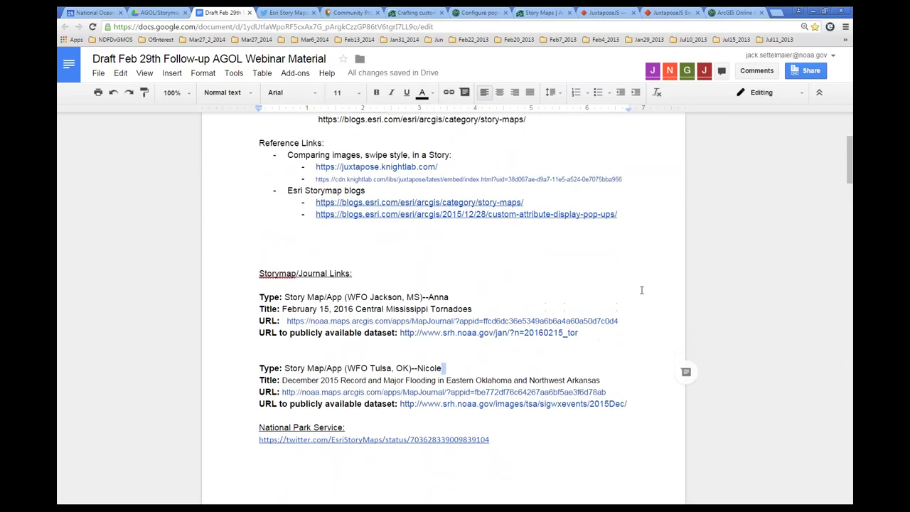
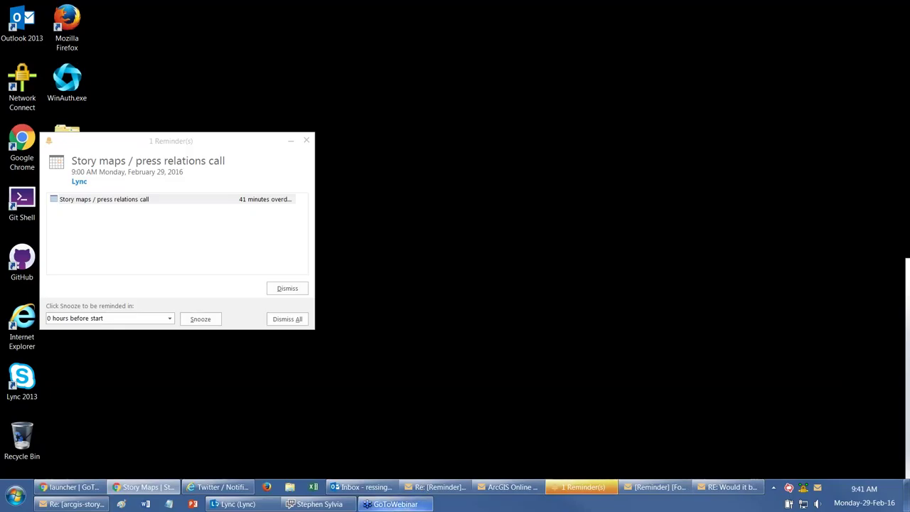
Step: Check whether the Hinds County EF-0 table and radar graphic are images, and view the tornado track's pop-up on the map
{"action": "mouse_move", "coordinate": [411, 508]}
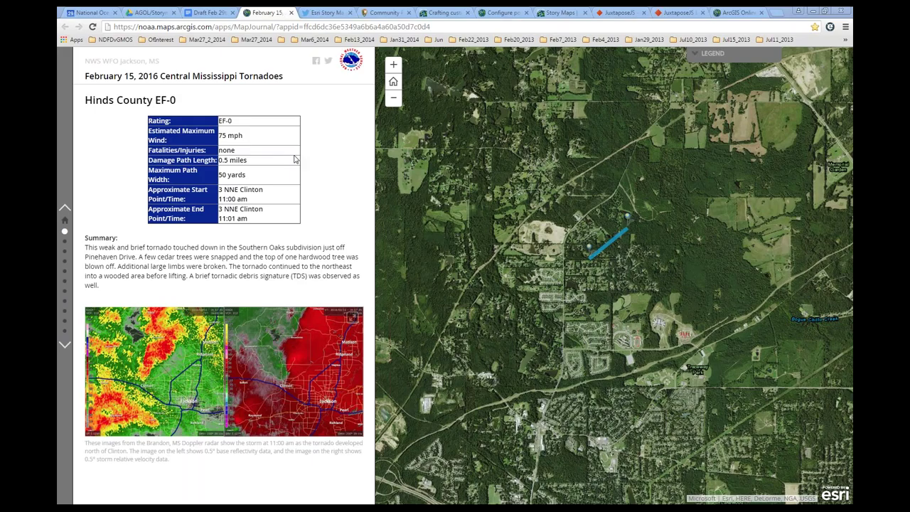
{"action": "right_click", "coordinate": [231, 171]}
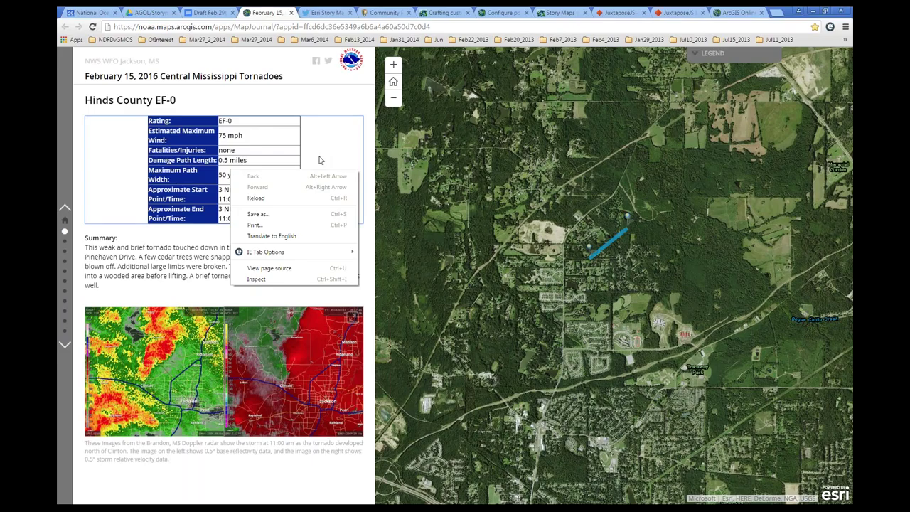
{"action": "left_click", "coordinate": [321, 101]}
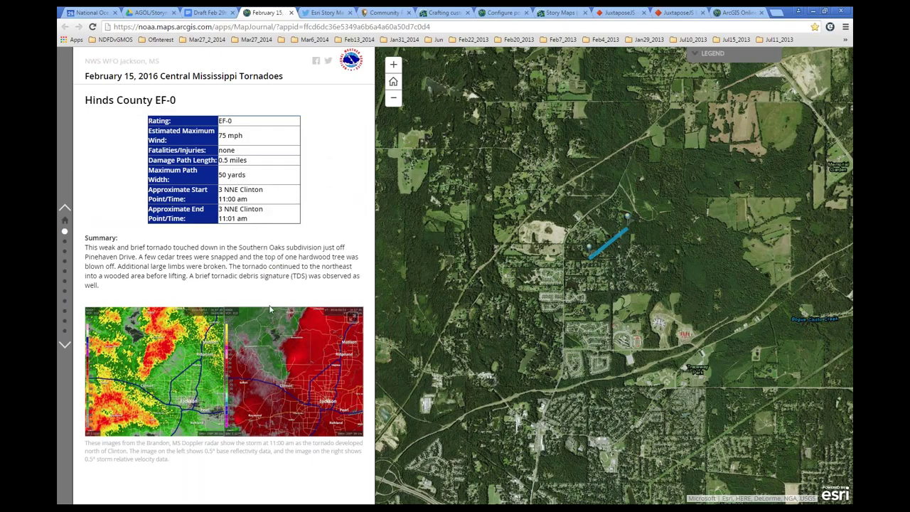
{"action": "right_click", "coordinate": [258, 361]}
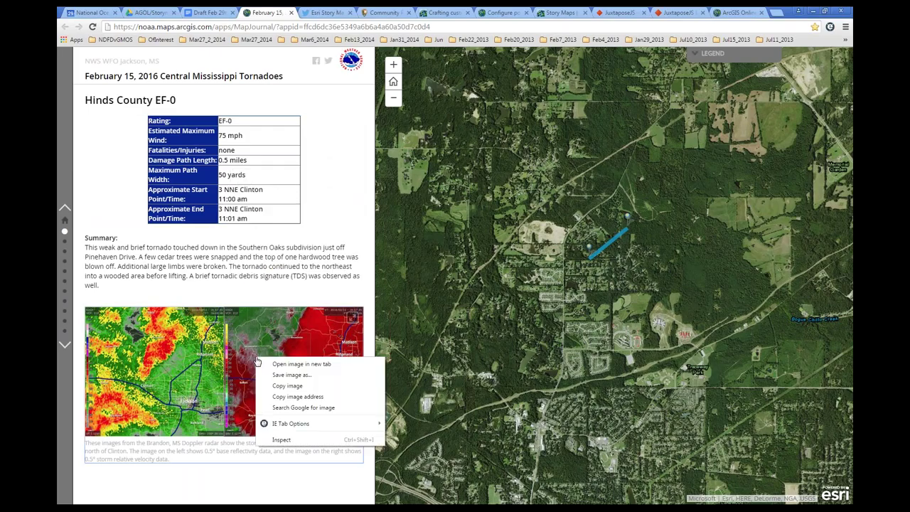
{"action": "right_click", "coordinate": [228, 218]}
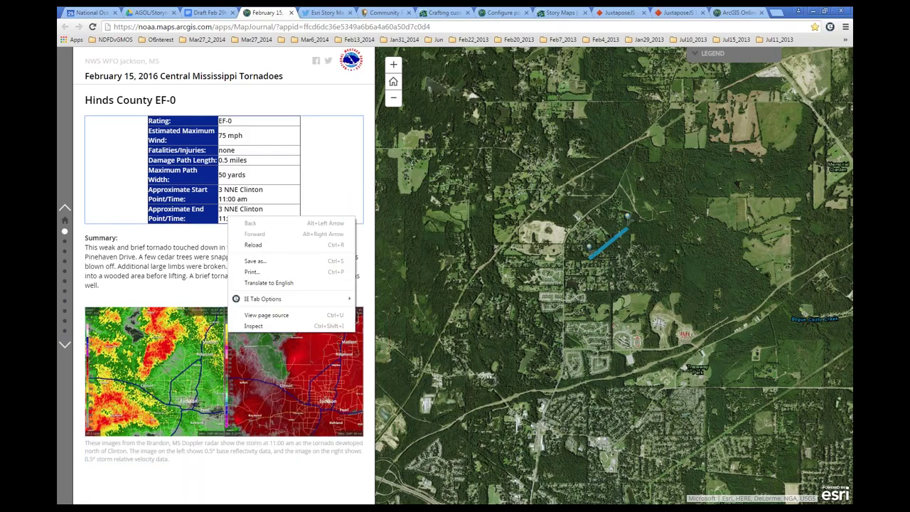
{"action": "left_click", "coordinate": [279, 100]}
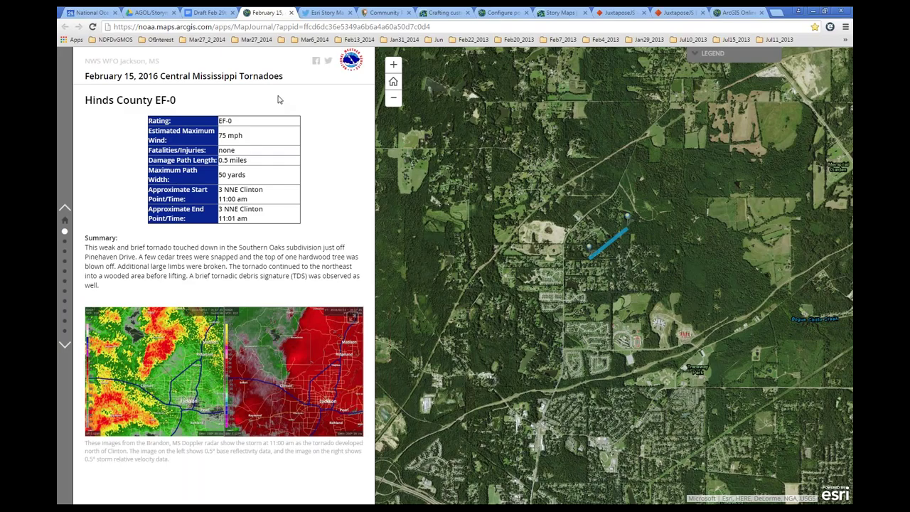
{"action": "left_click", "coordinate": [605, 254]}
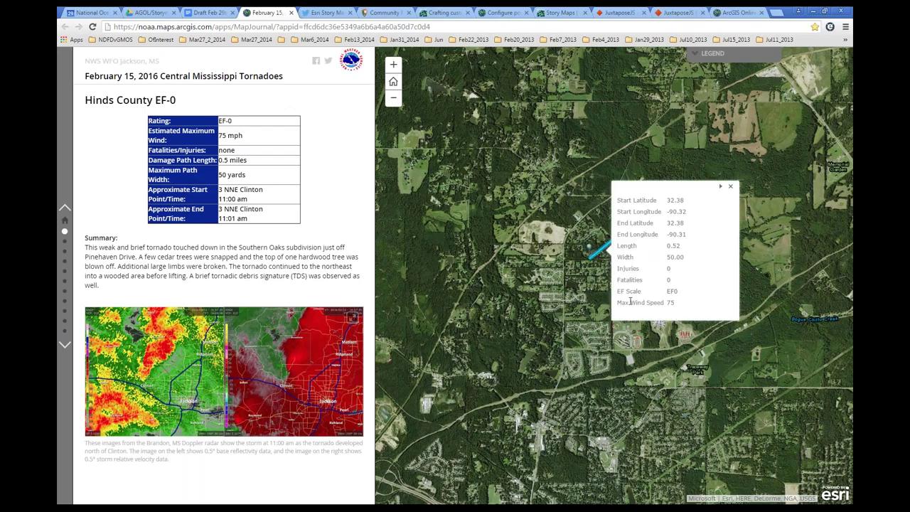